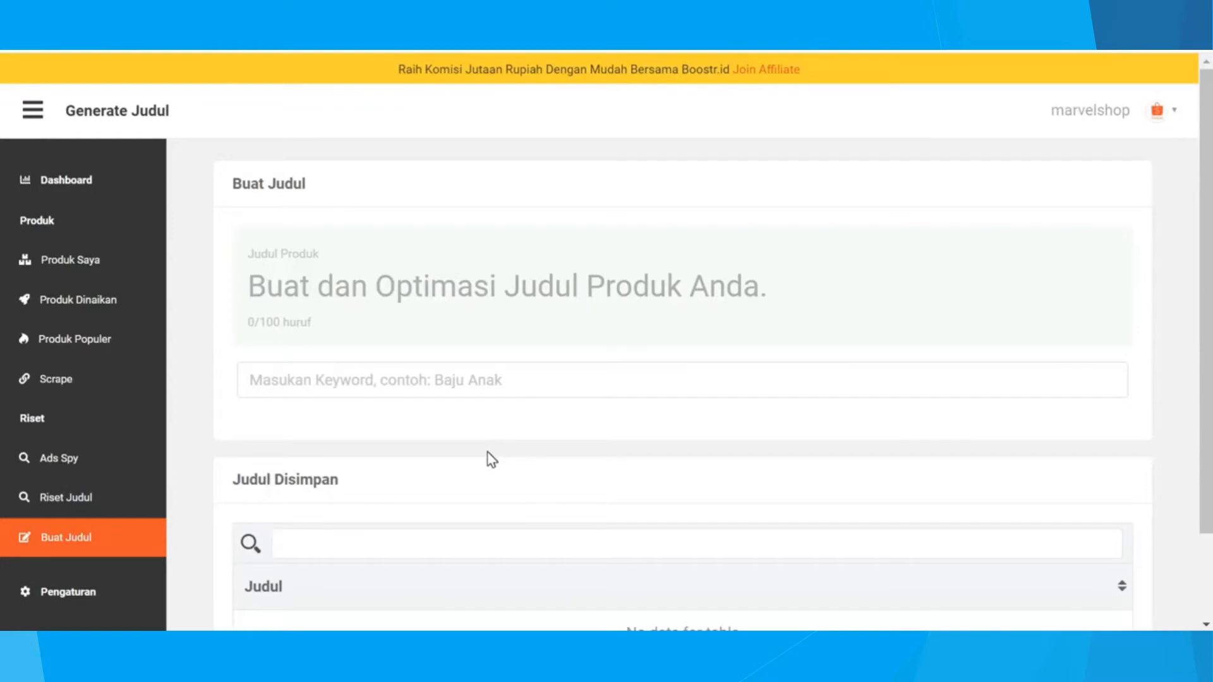
Look up title suggestions for the main keyword "kaos anak" in the title generator
{"action": "scroll", "coordinate": [492, 459], "scroll_direction": "down", "scroll_amount": 2}
{"action": "scroll", "coordinate": [489, 458], "scroll_direction": "up", "scroll_amount": 2}
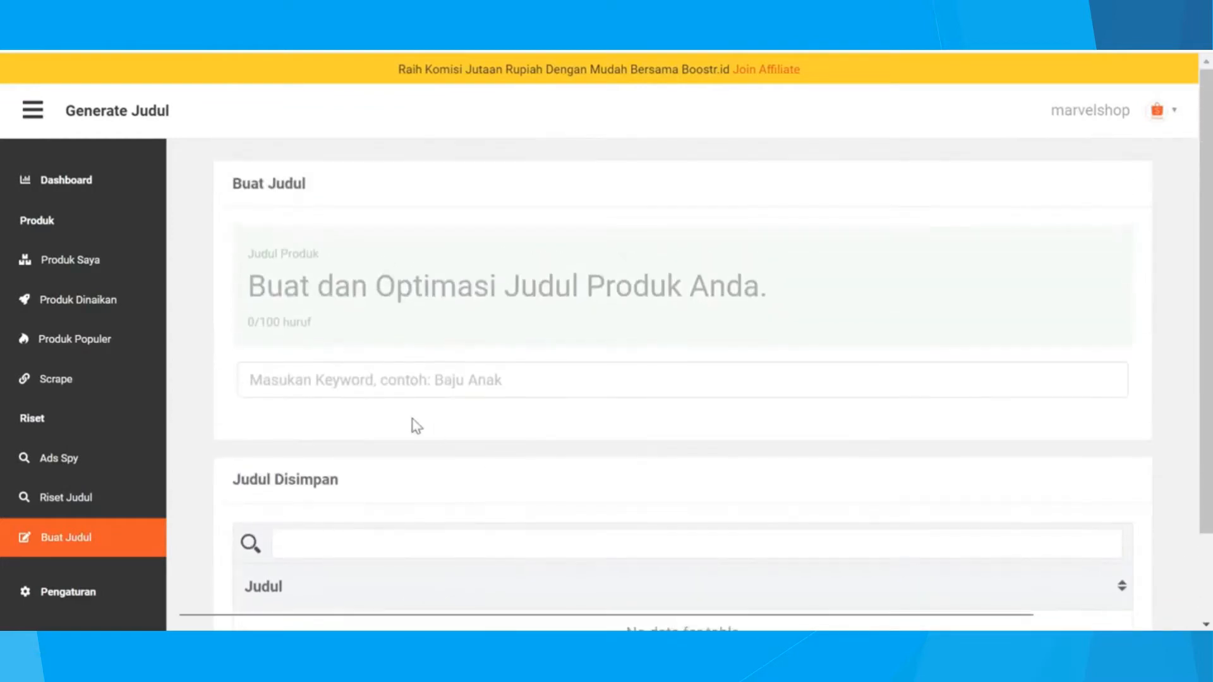
{"action": "left_click", "coordinate": [385, 383]}
{"action": "type", "text": "kao"}
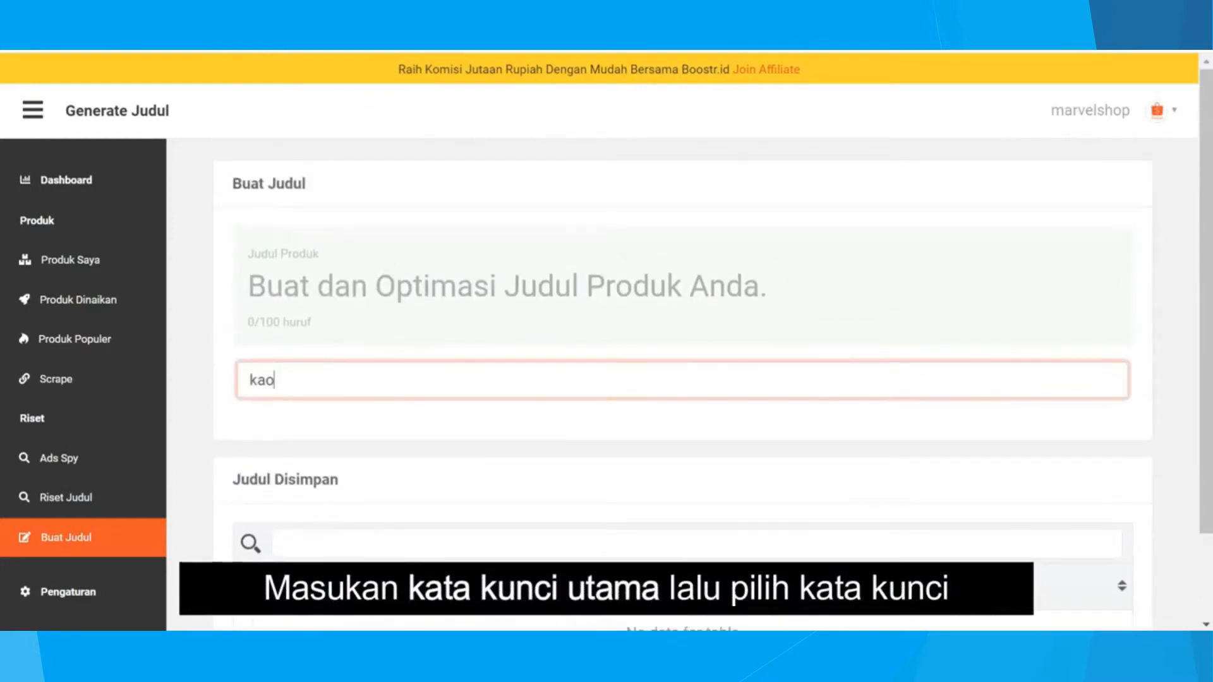
{"action": "type", "text": "s anak"}
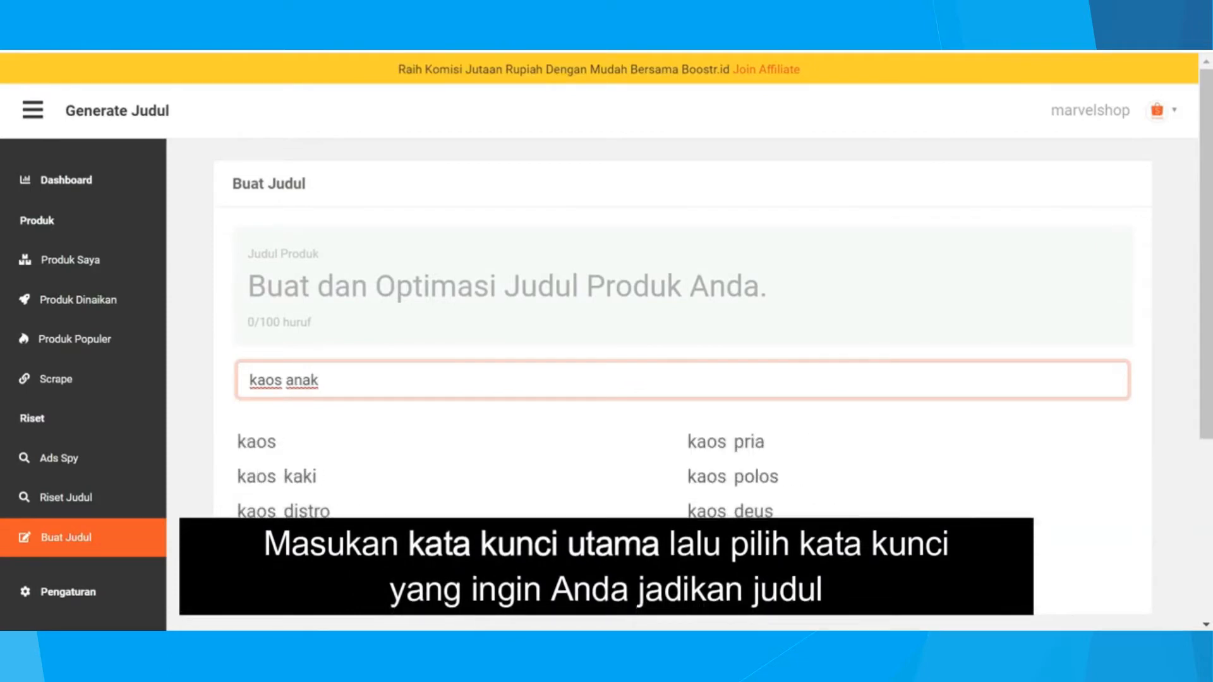
{"action": "left_click", "coordinate": [384, 385]}
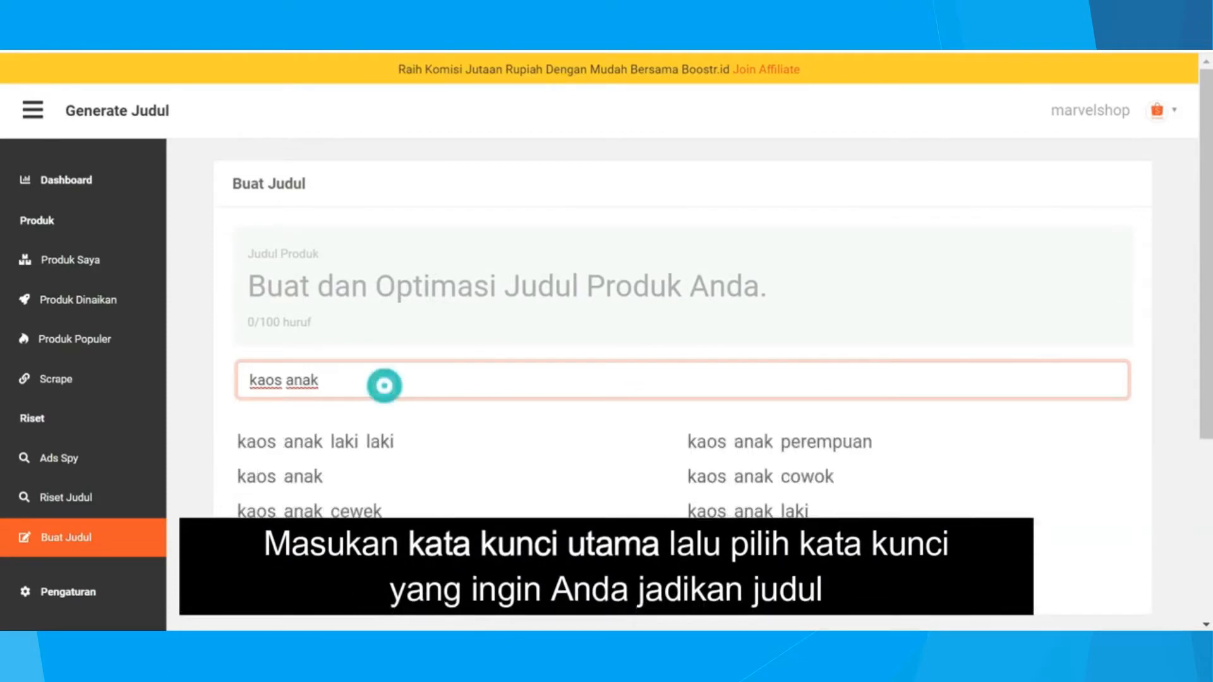
Build the product title from the suggested words "kaos", "anak", "perempuan", "murah" and "import", in that order
{"action": "left_click", "coordinate": [257, 443]}
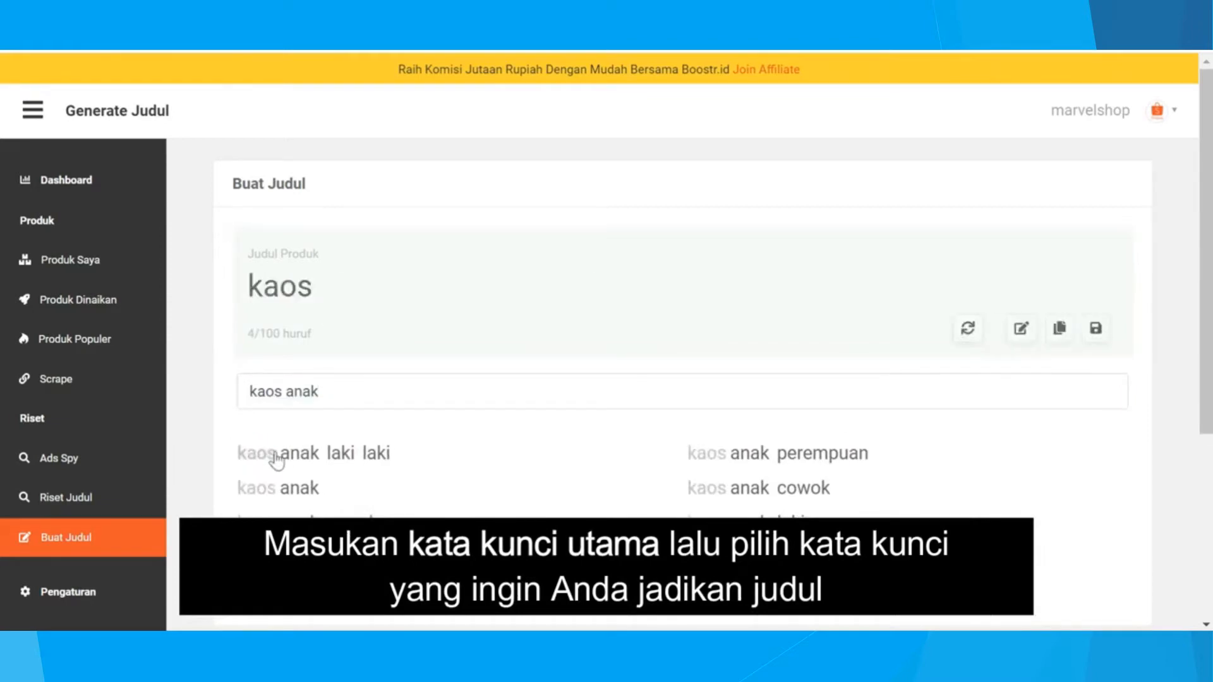
{"action": "left_click", "coordinate": [295, 457]}
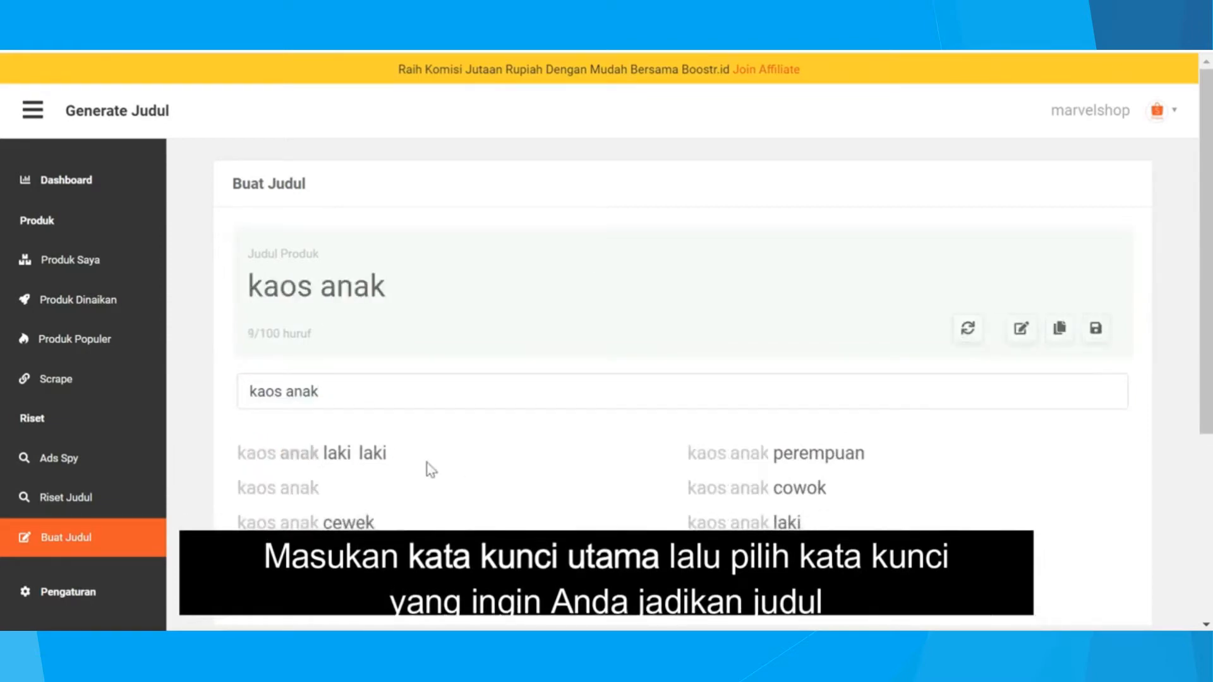
{"action": "left_click", "coordinate": [844, 454]}
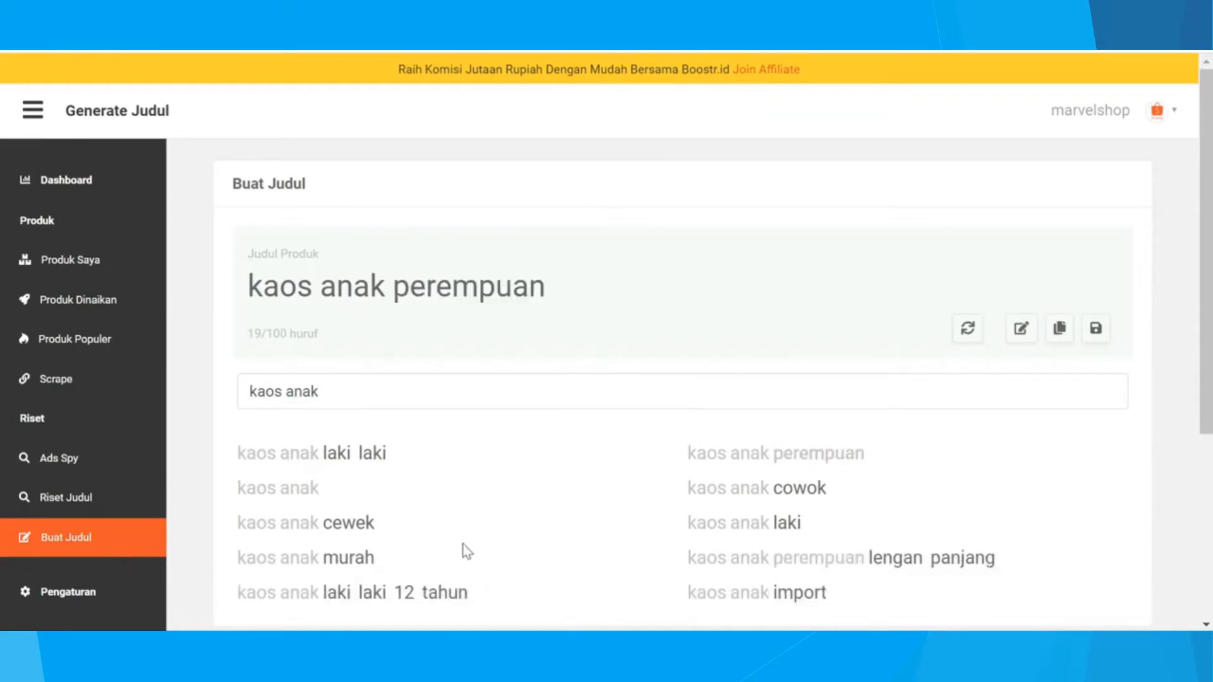
{"action": "left_click", "coordinate": [350, 559]}
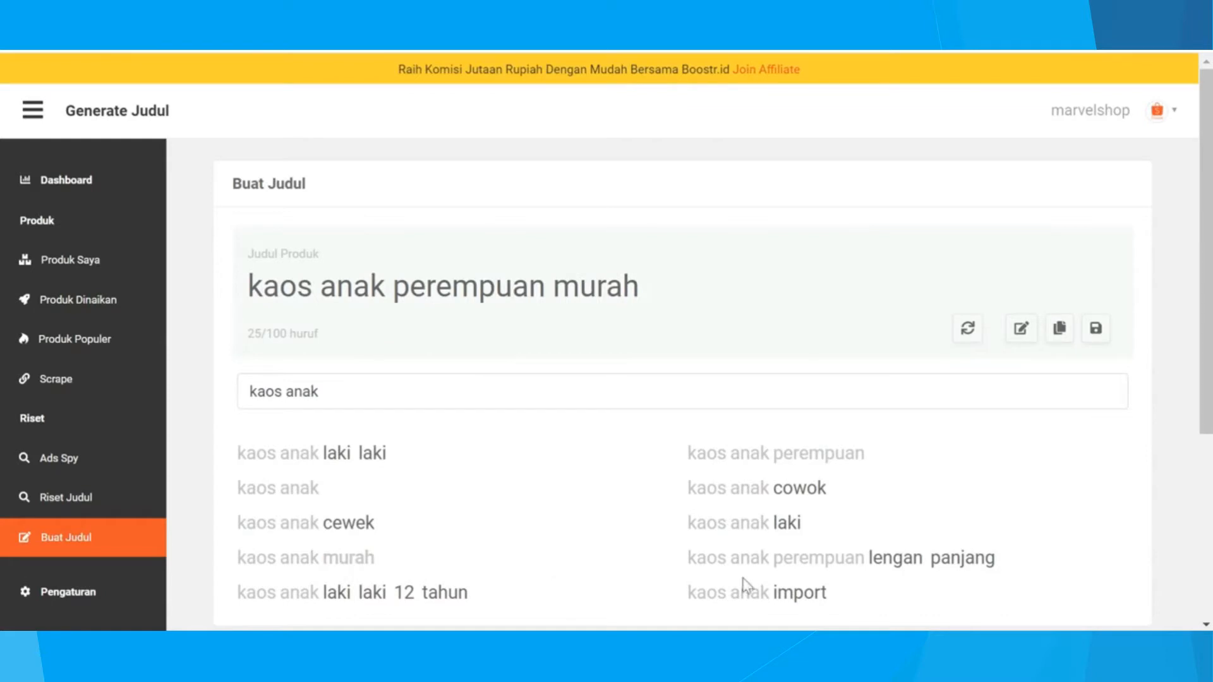
{"action": "left_click", "coordinate": [783, 594]}
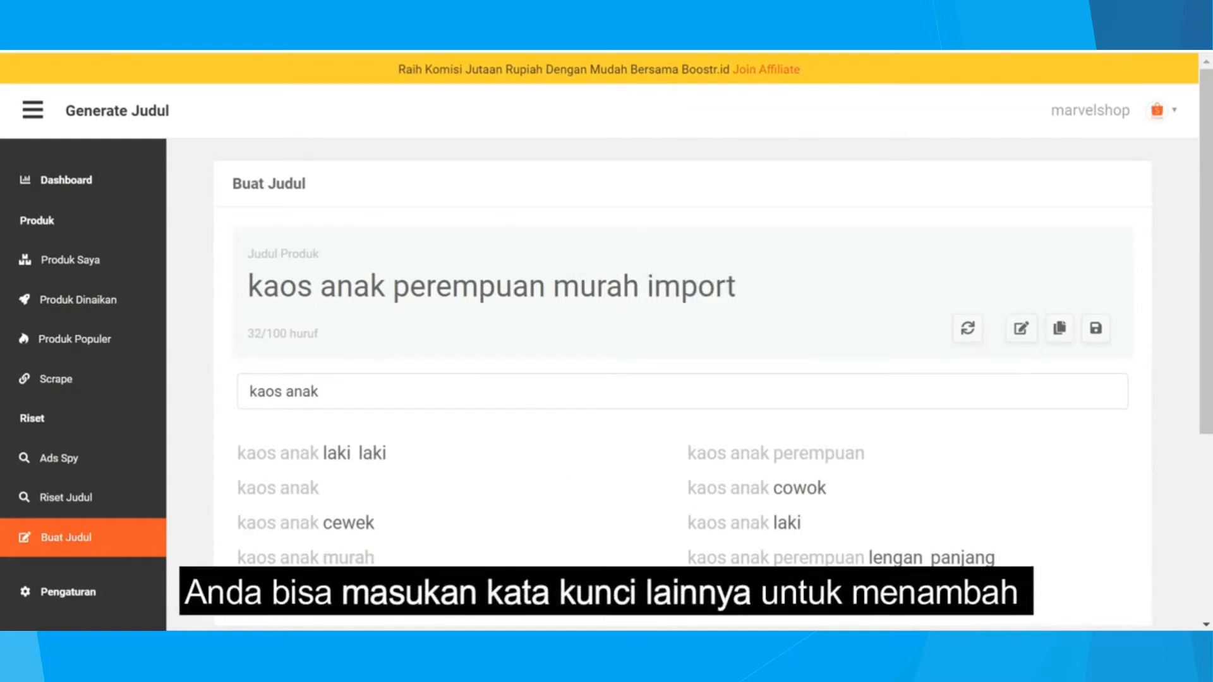
Extend the keyword to "kaos anak perempuan" and add the suggested words "1", "2" and "tahun" to the product title
{"action": "left_click", "coordinate": [511, 393]}
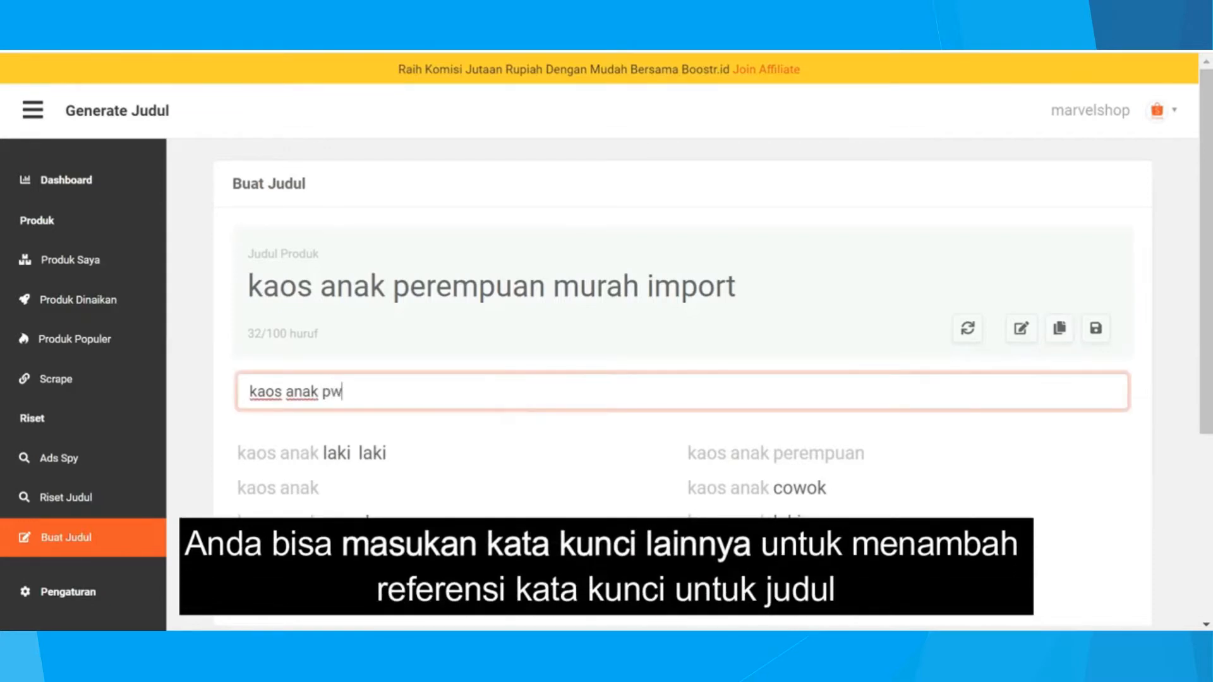
{"action": "type", "text": "perempuan"}
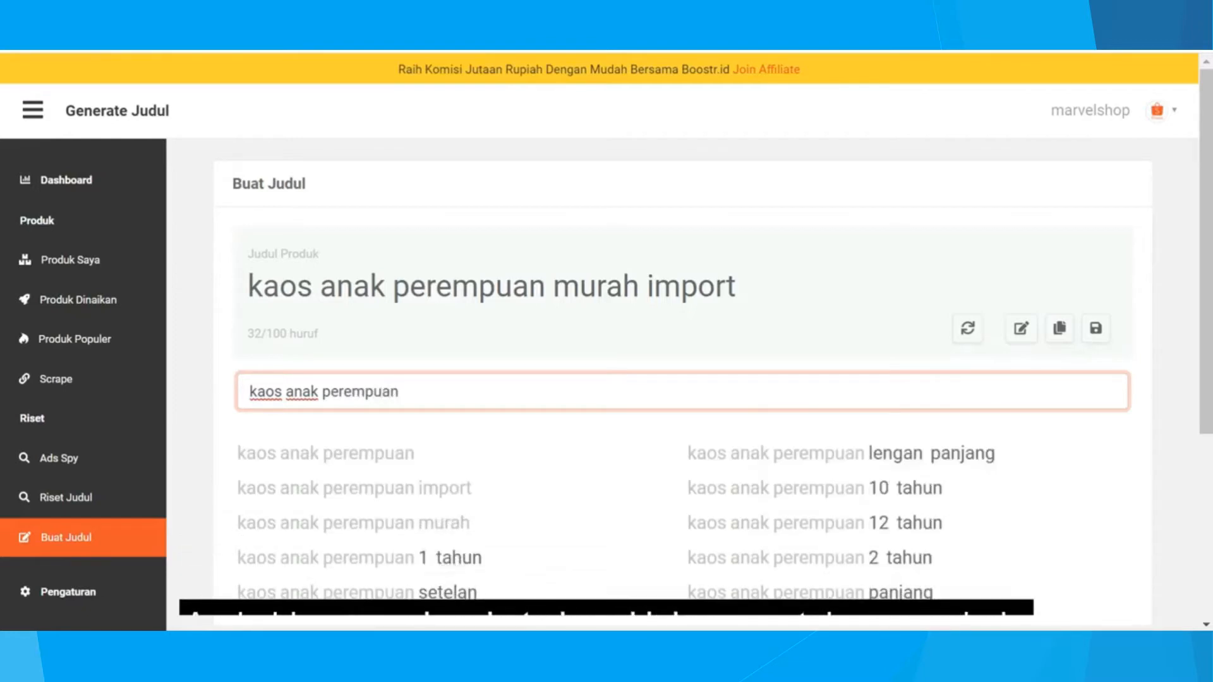
{"action": "left_click", "coordinate": [529, 353]}
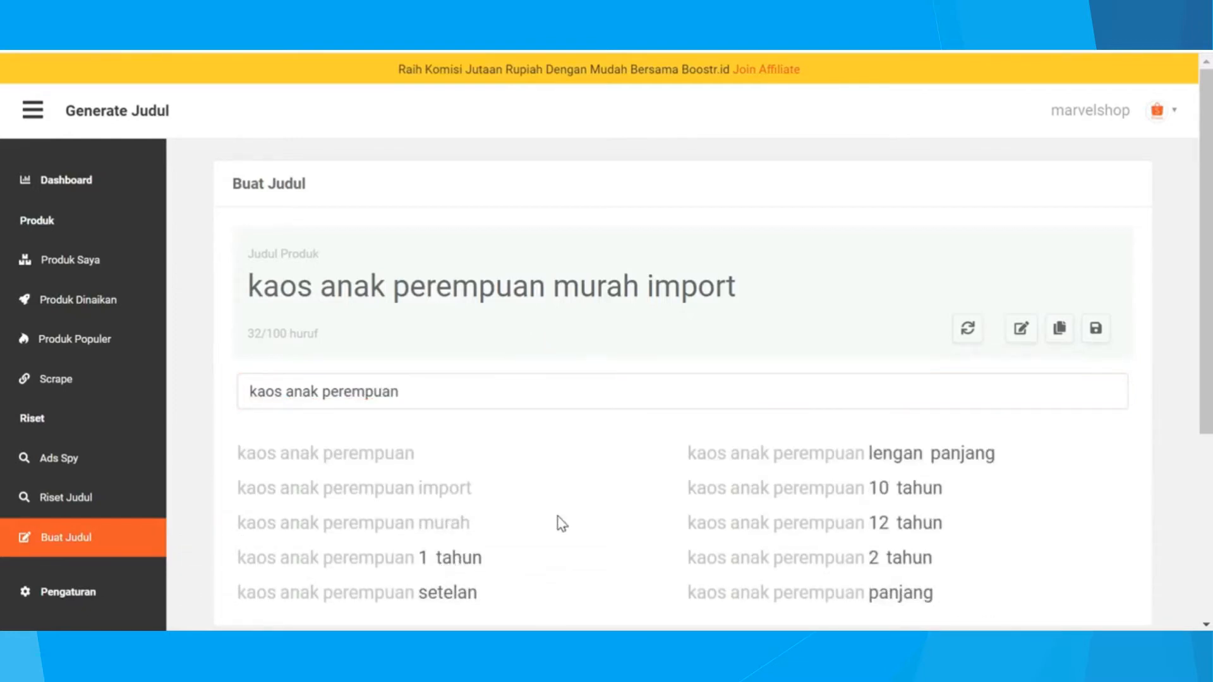
{"action": "scroll", "coordinate": [561, 523], "scroll_direction": "down", "scroll_amount": 1}
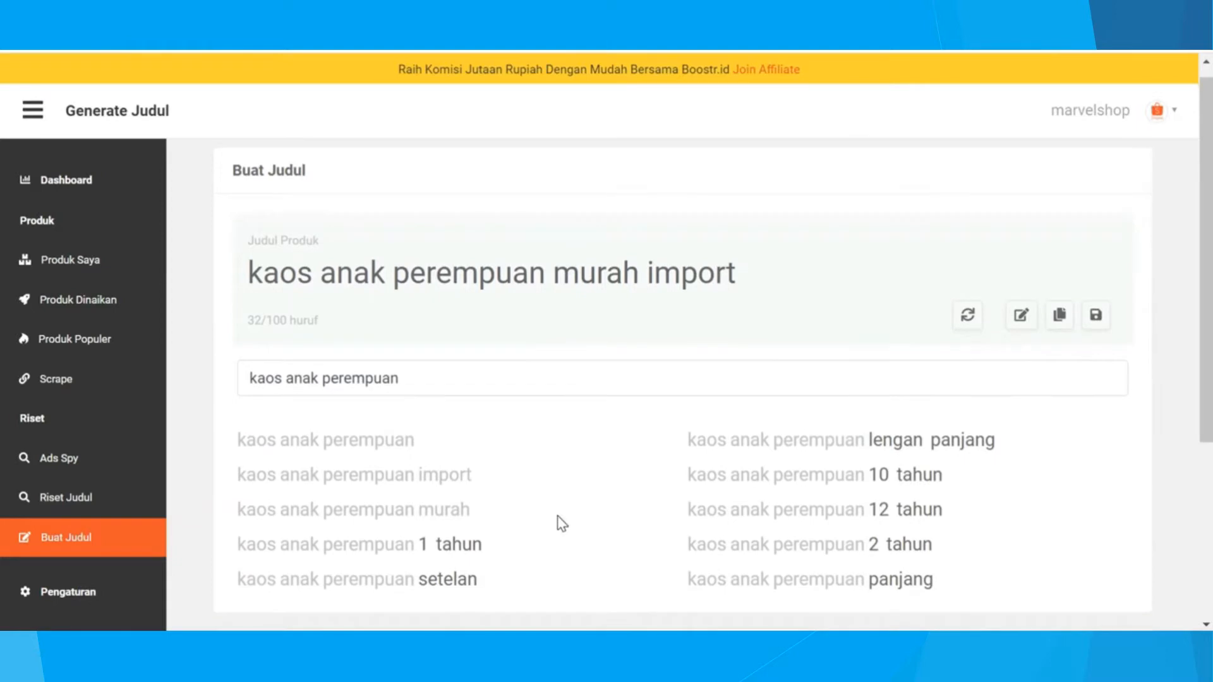
{"action": "left_click", "coordinate": [425, 546]}
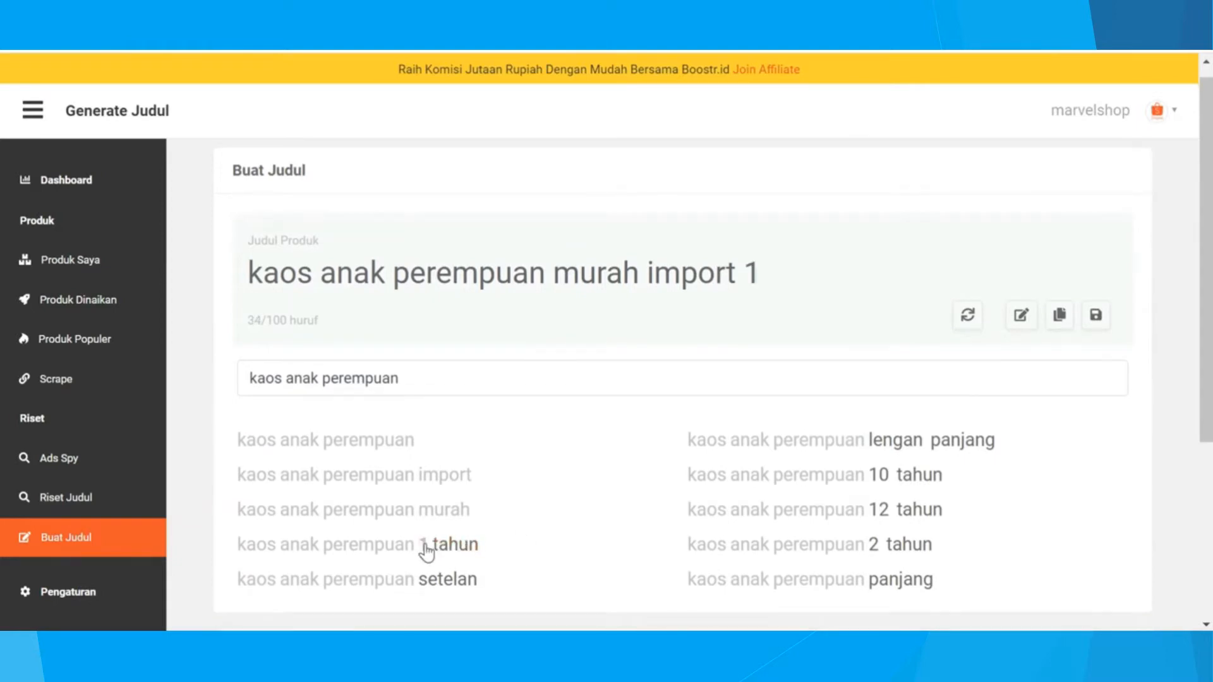
{"action": "left_click", "coordinate": [873, 545]}
{"action": "left_click", "coordinate": [904, 548]}
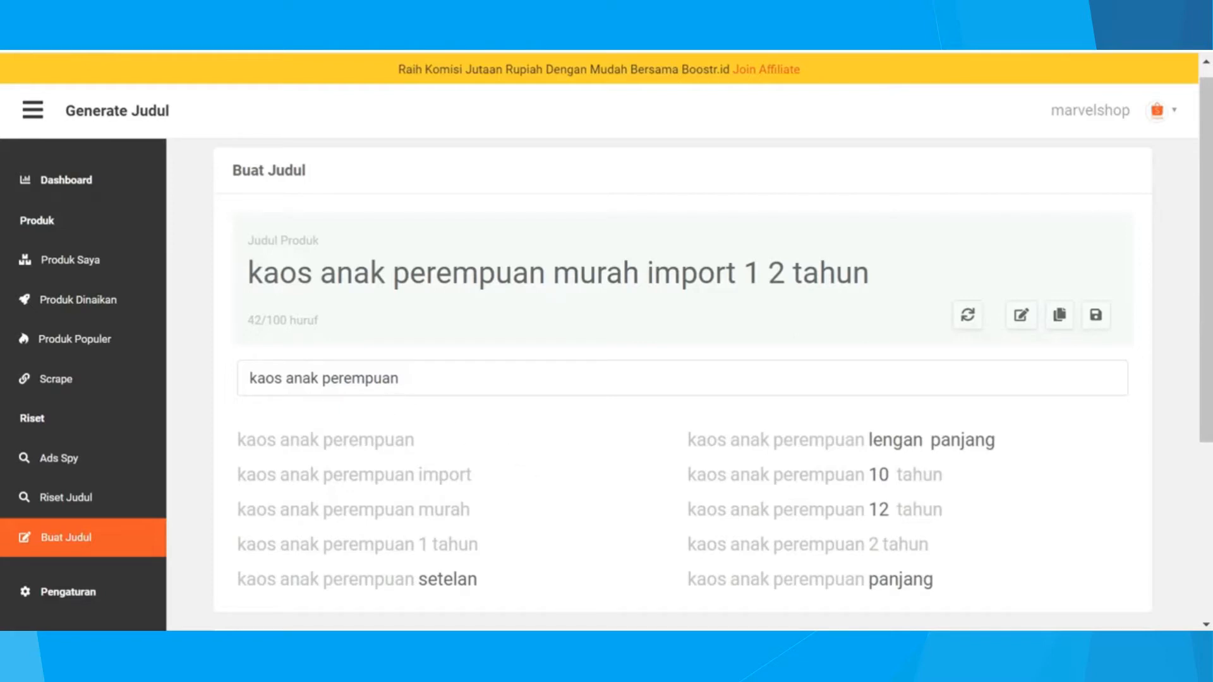
Change the keyword to "kaos anak import" and add the suggested word "grosir" to the product title
{"action": "double_click", "coordinate": [359, 378]}
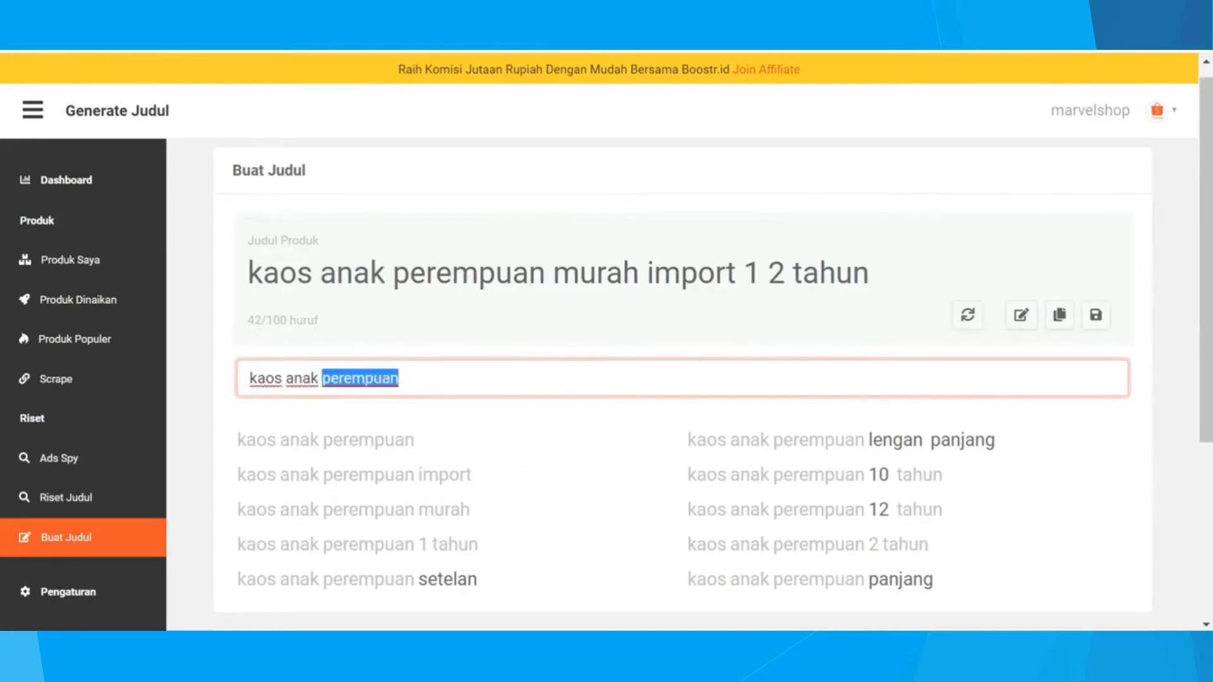
{"action": "key", "text": "BackSpace"}
{"action": "type", "text": "import"}
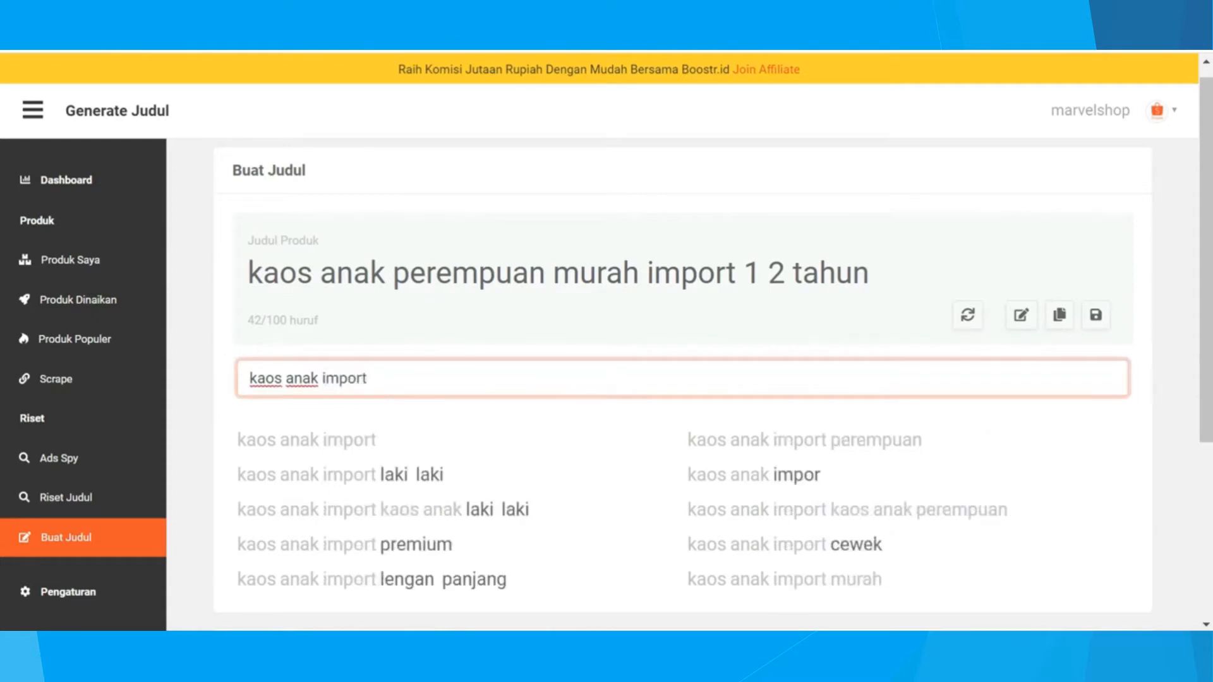
{"action": "scroll", "coordinate": [601, 509], "scroll_direction": "down", "scroll_amount": 1}
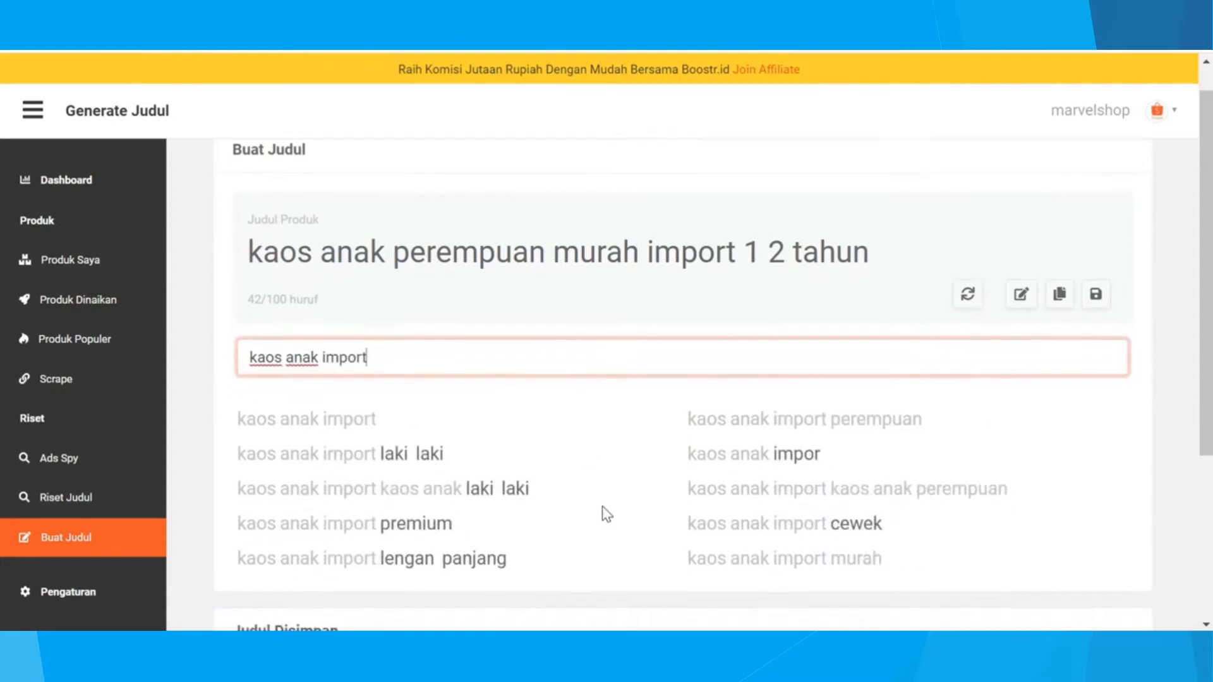
{"action": "scroll", "coordinate": [606, 513], "scroll_direction": "up", "scroll_amount": 1}
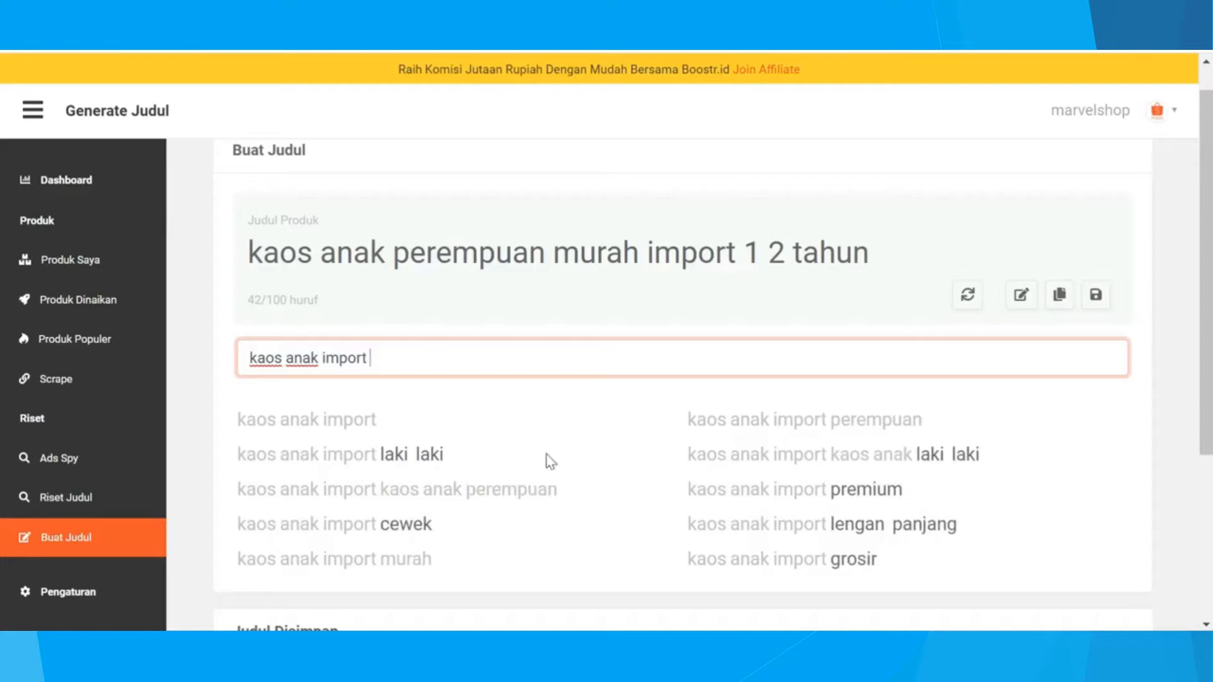
{"action": "left_click", "coordinate": [850, 568]}
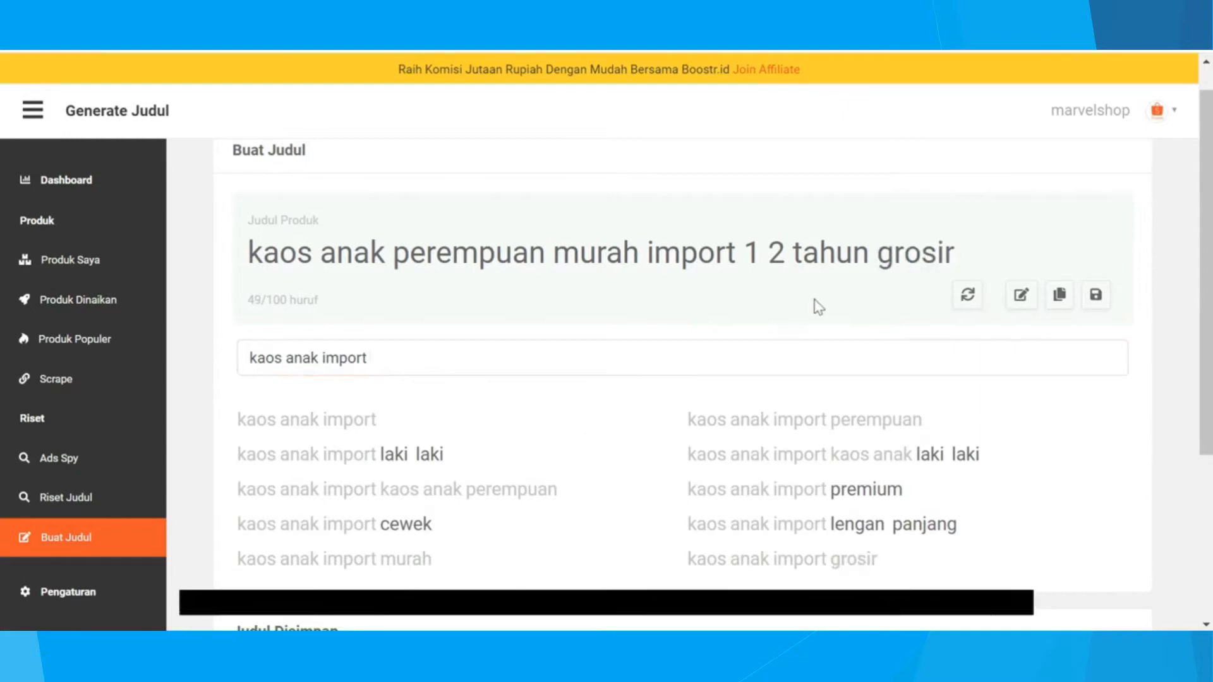
Edit the product title, inserting "harga" before "murah" and "kualitas" before "import"
{"action": "left_click", "coordinate": [1021, 297]}
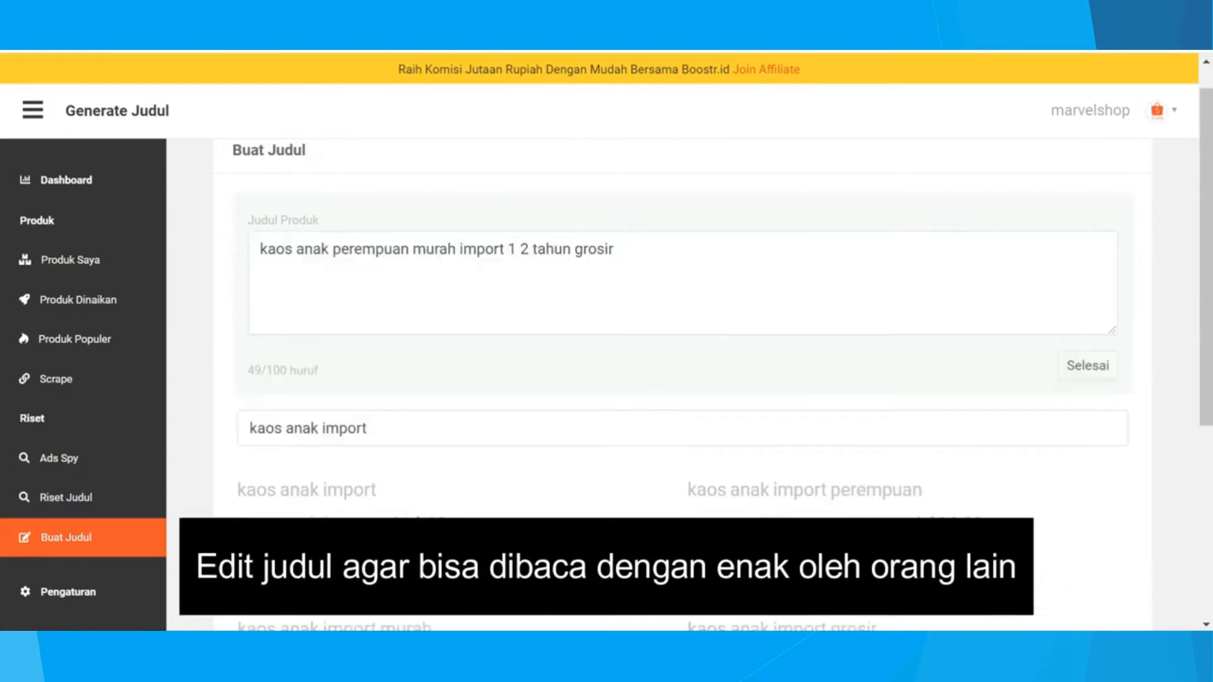
{"action": "left_click", "coordinate": [413, 250]}
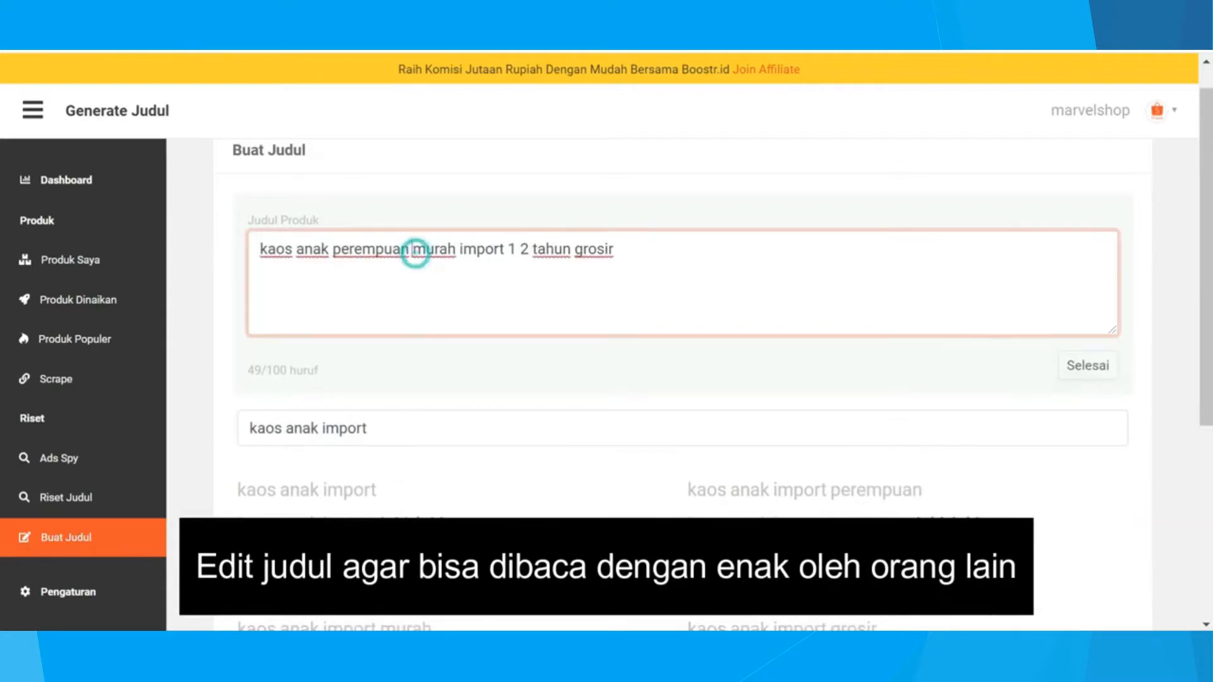
{"action": "type", "text": "harga"}
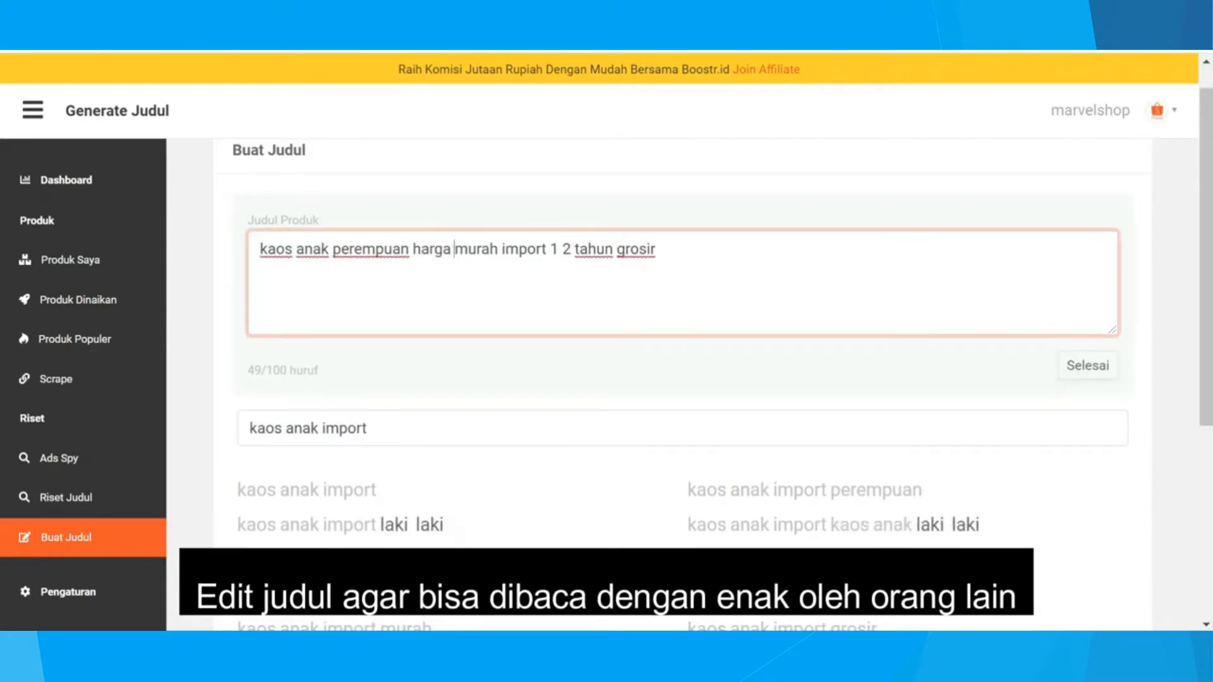
{"action": "left_click", "coordinate": [502, 249]}
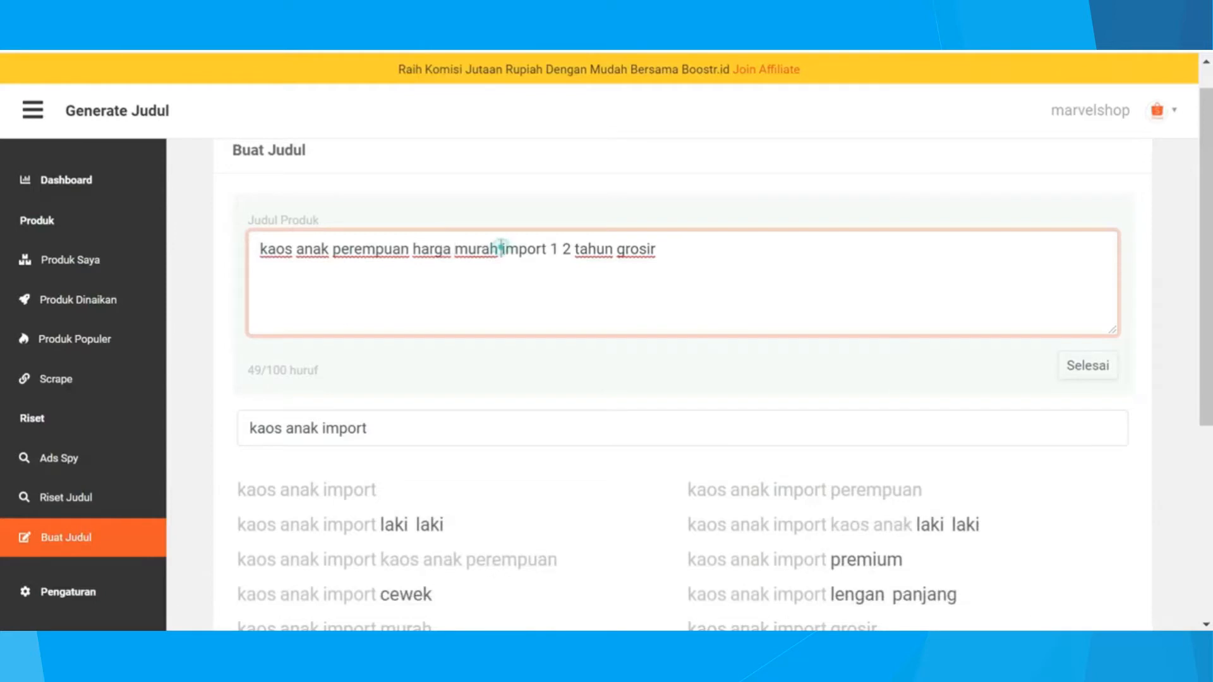
{"action": "type", "text": "kualitas"}
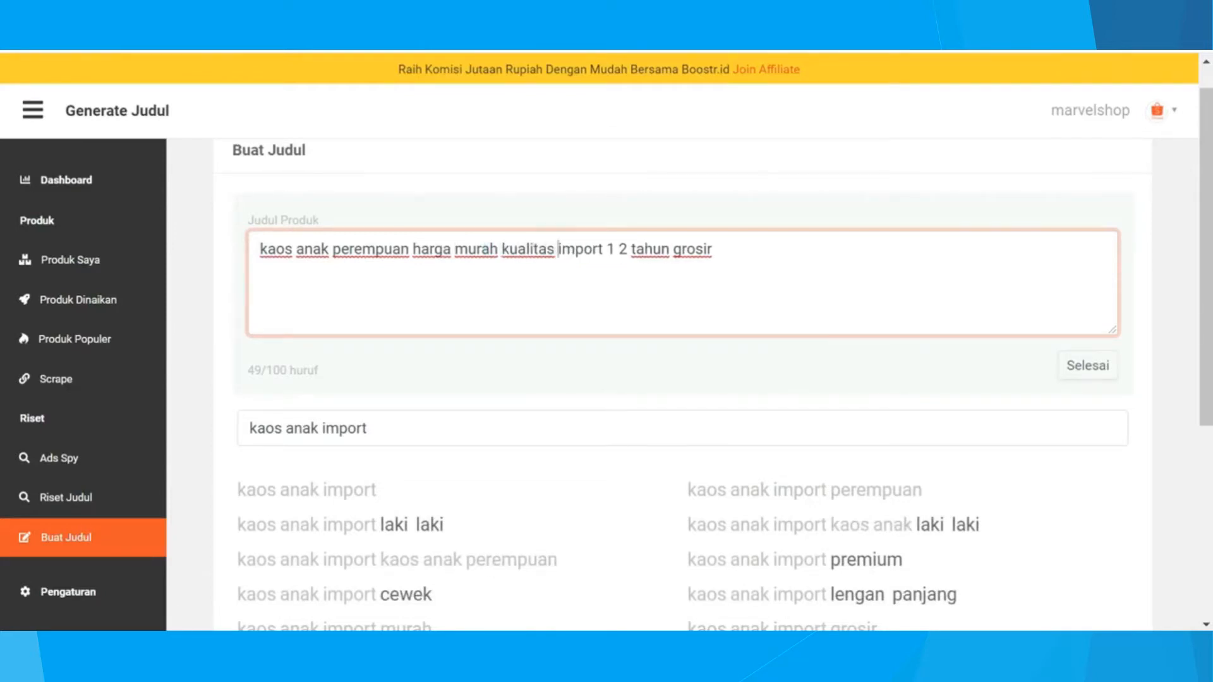
Insert "untuk anak" after "import" in the title and write the age range as "1 - 2"
{"action": "left_click", "coordinate": [602, 249]}
{"action": "type", "text": "untuk anak"}
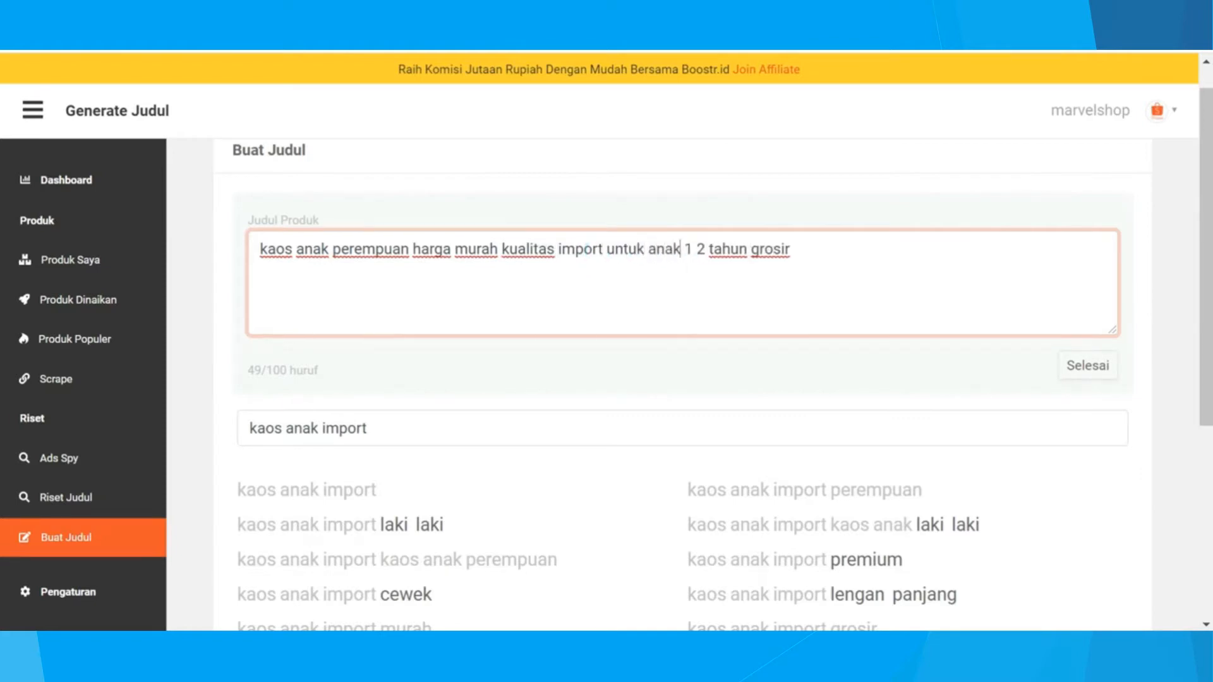
{"action": "left_click", "coordinate": [693, 249]}
{"action": "left_click", "coordinate": [699, 249]}
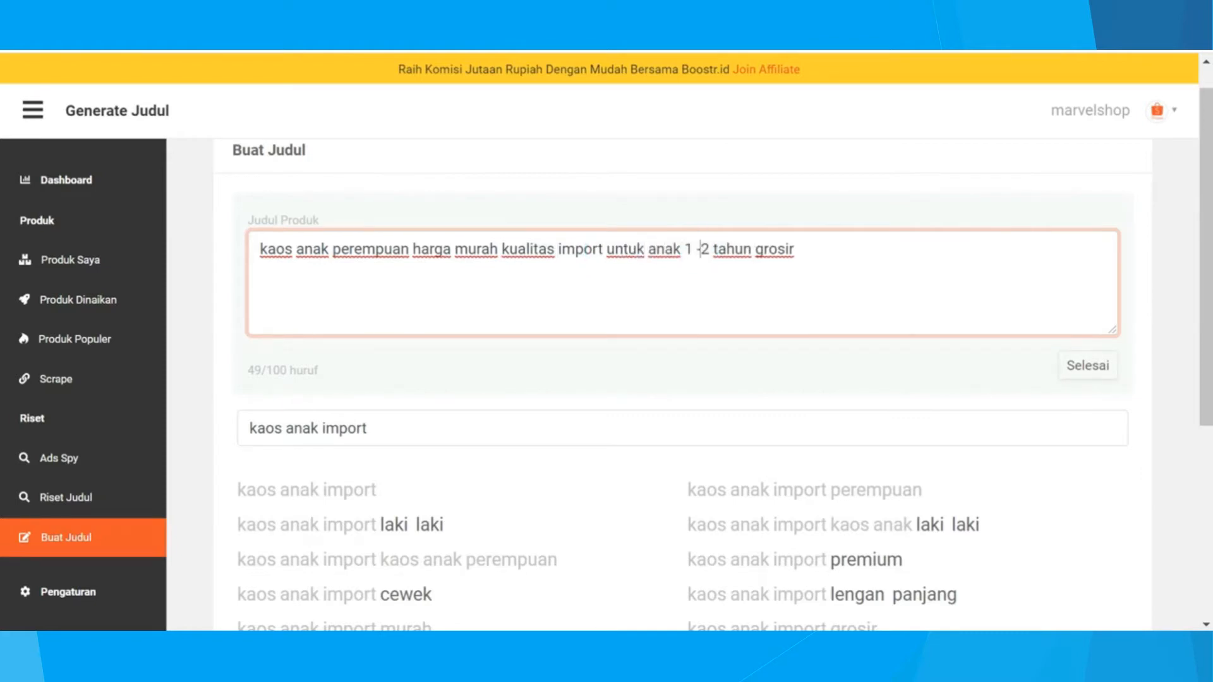
{"action": "type", "text": "-"}
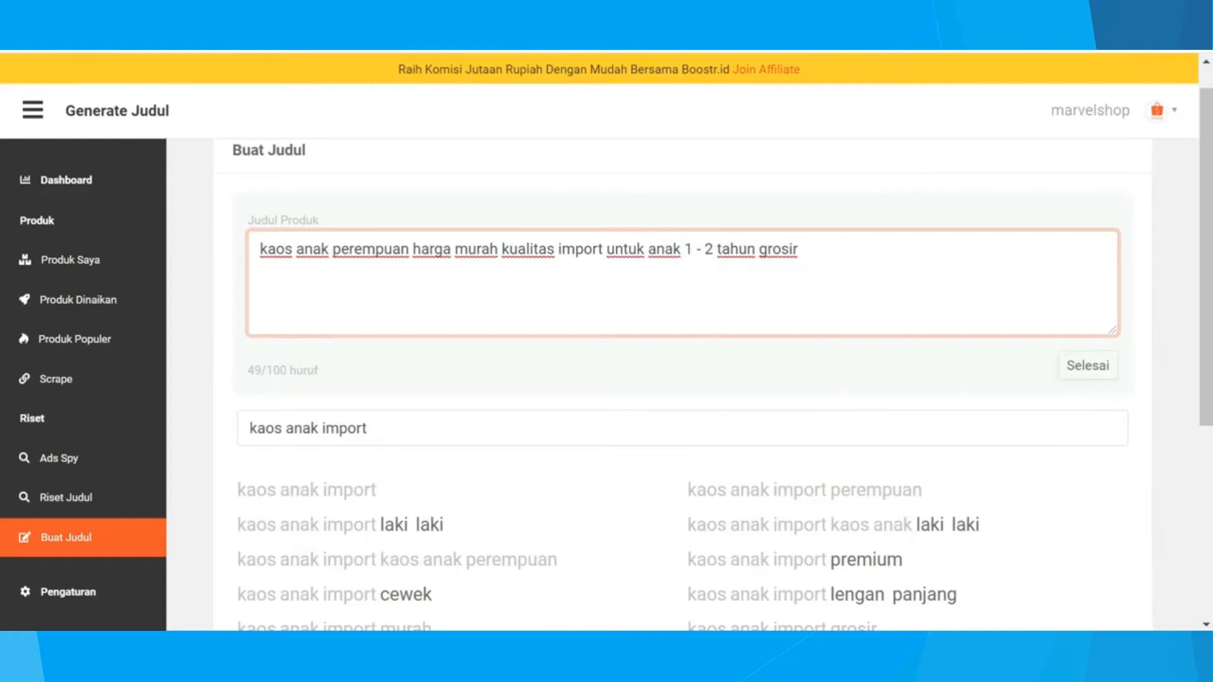
Insert "harga" before "grosir", prefix the title with "[COD]", and finish editing the title
{"action": "left_click", "coordinate": [762, 249]}
{"action": "type", "text": "harga"}
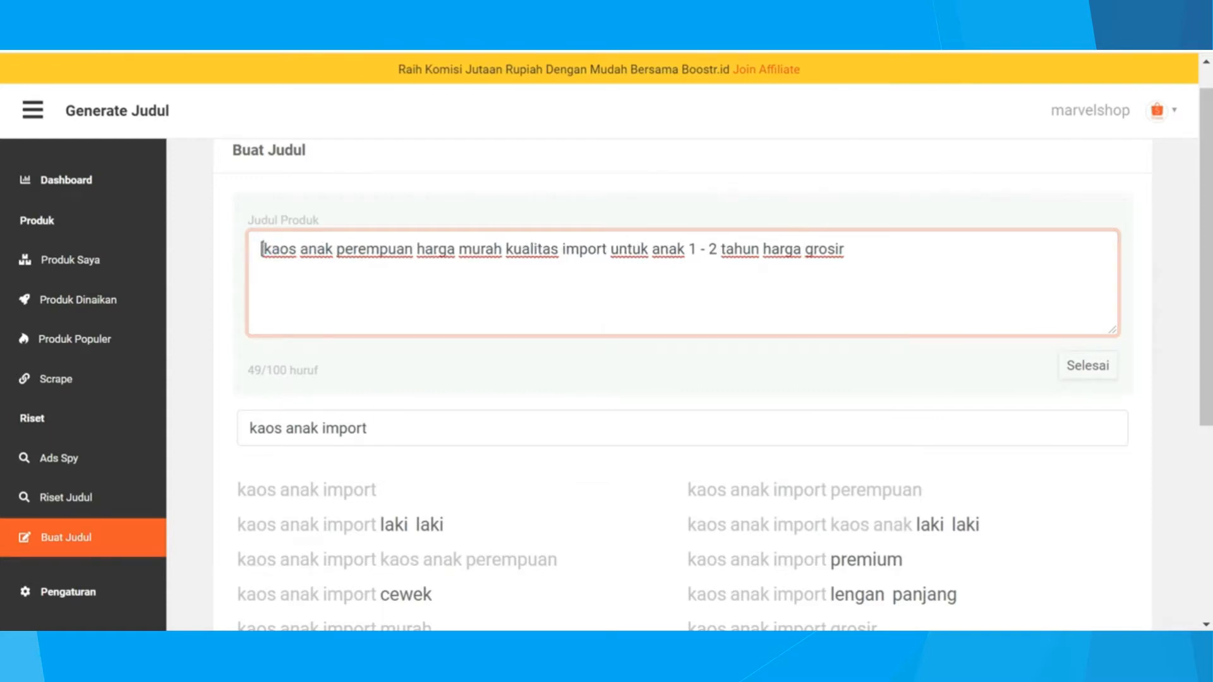
{"action": "type", "text": "COD"}
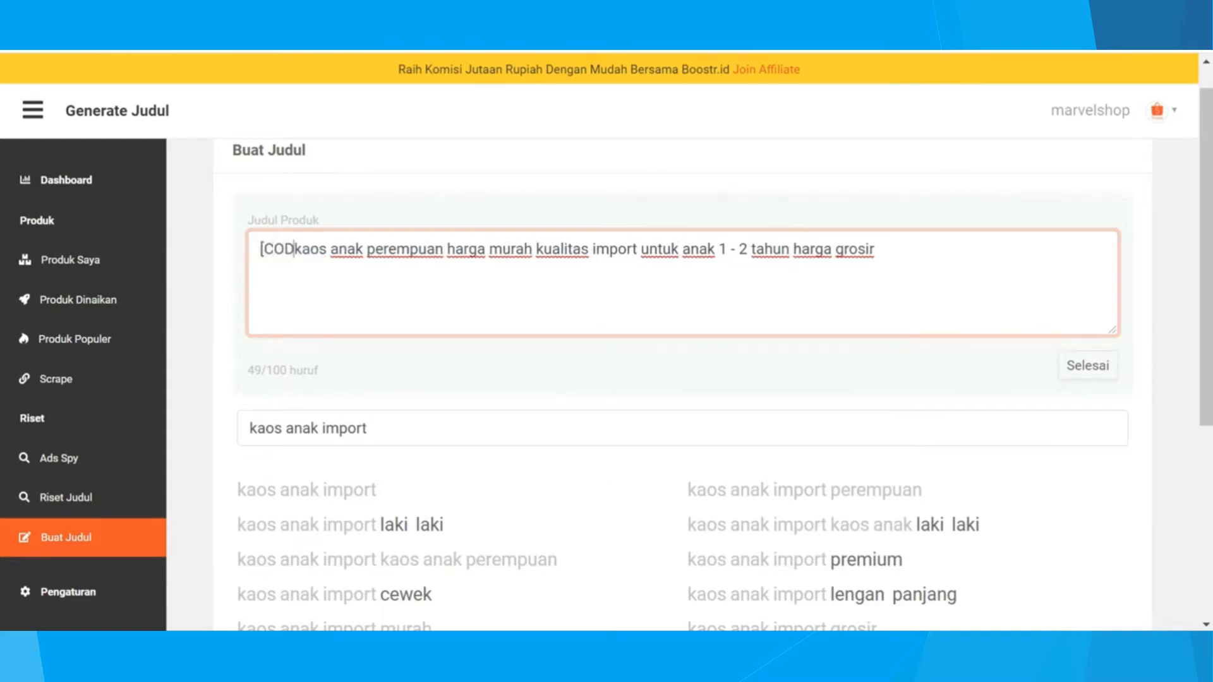
{"action": "type", "text": "]"}
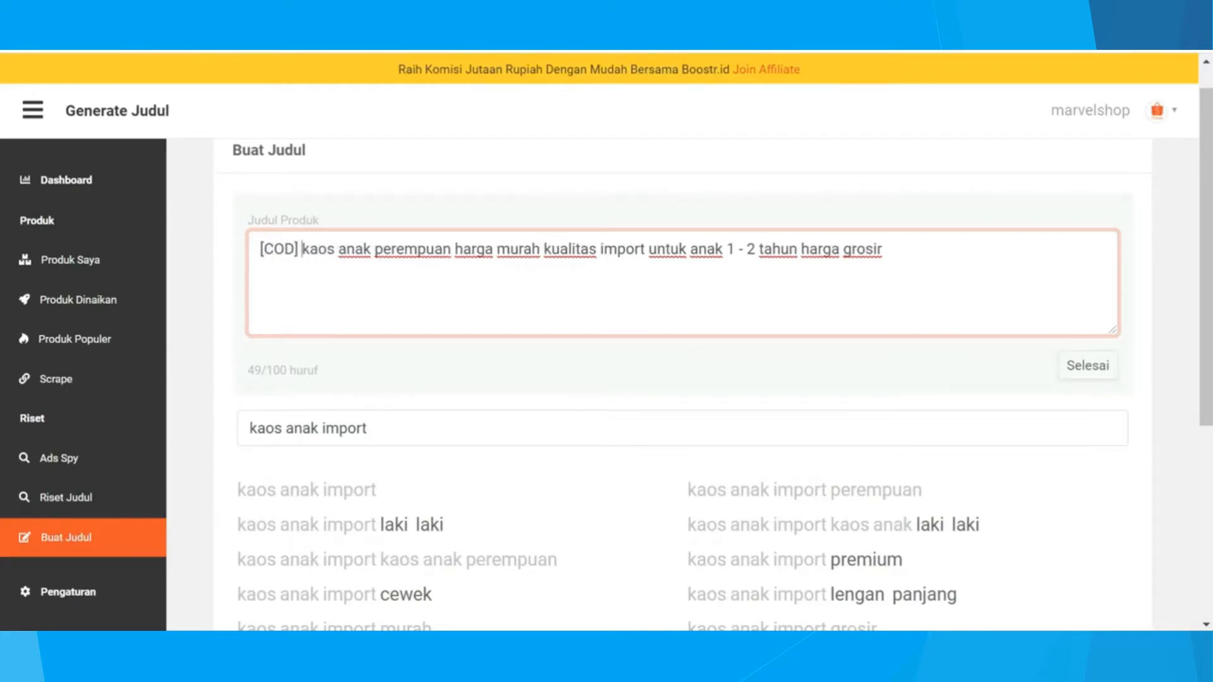
{"action": "left_click", "coordinate": [1075, 370]}
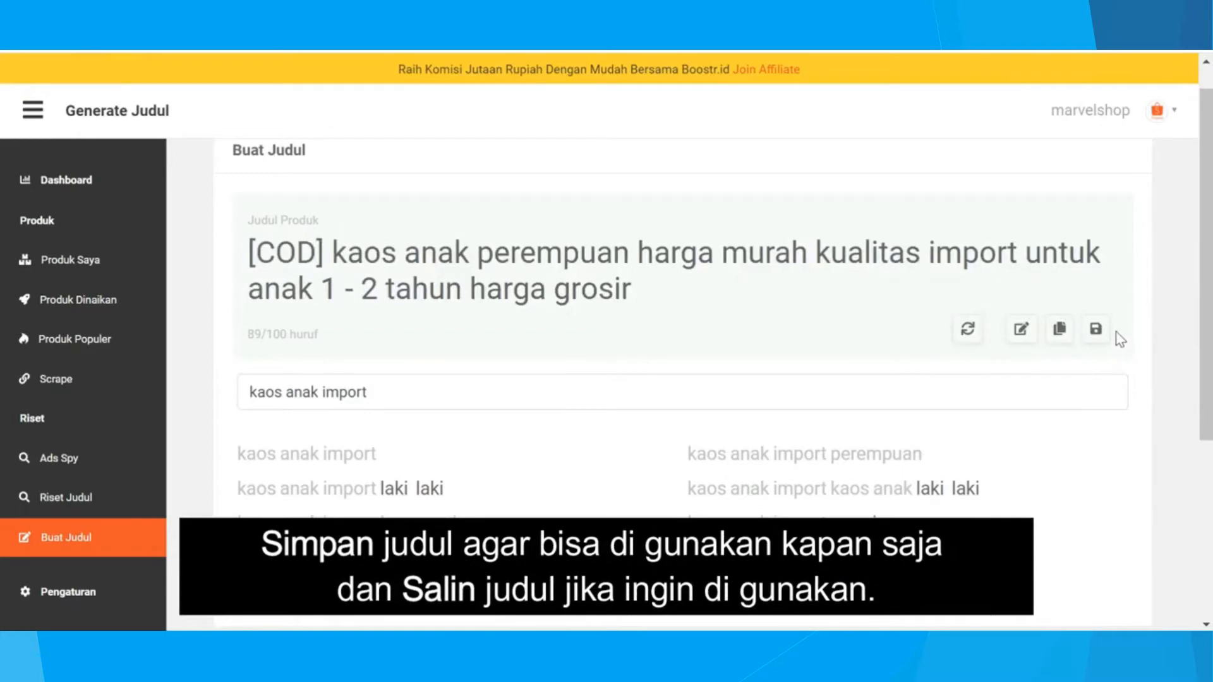
Save the finished product title and copy it from the list of saved titles
{"action": "left_click", "coordinate": [1101, 339]}
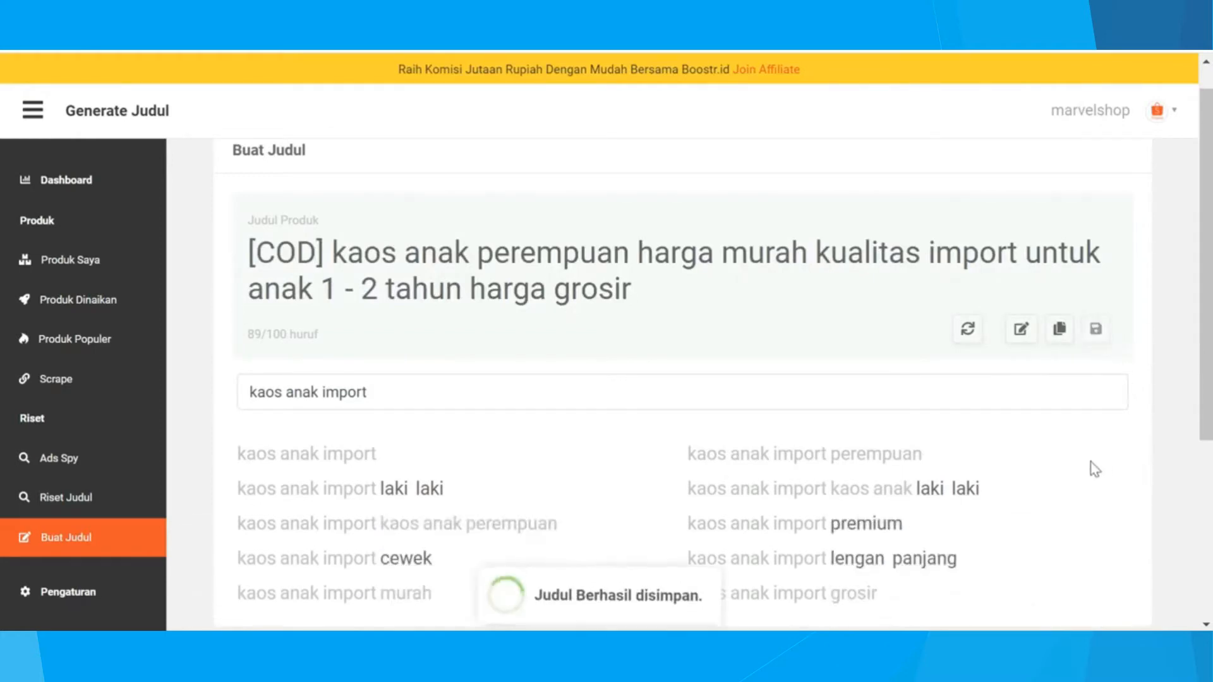
{"action": "scroll", "coordinate": [1094, 465], "scroll_direction": "down", "scroll_amount": 5}
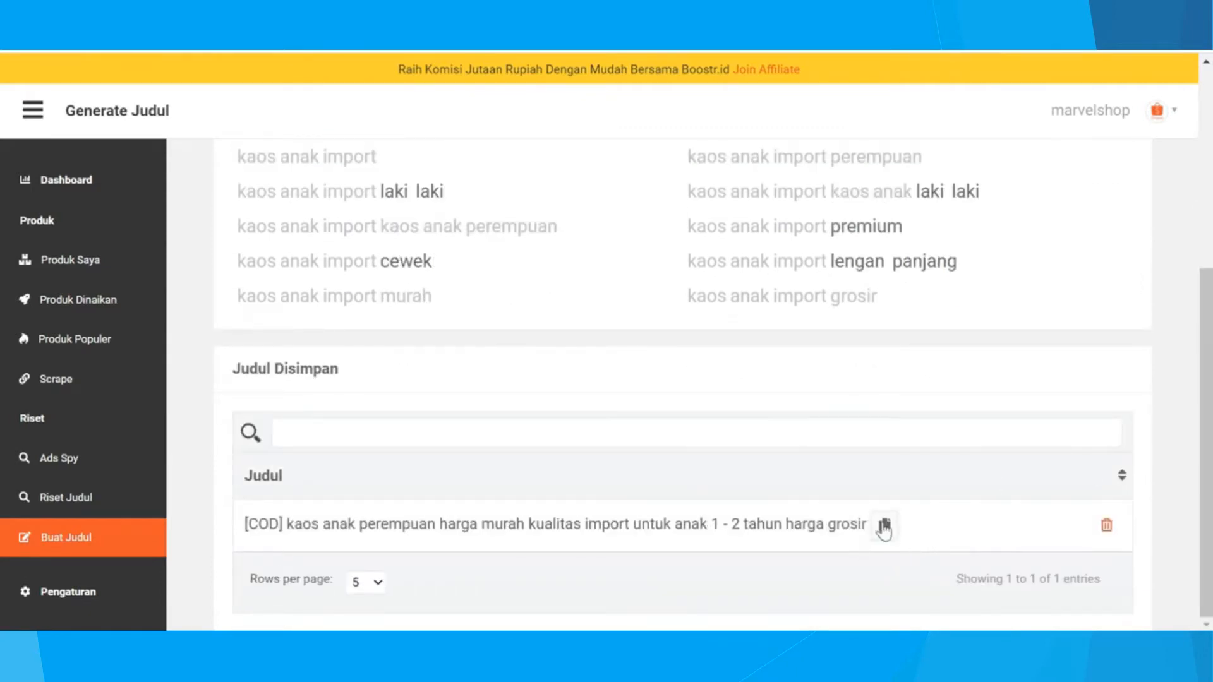
{"action": "left_click", "coordinate": [883, 527]}
{"action": "scroll", "coordinate": [704, 398], "scroll_direction": "up", "scroll_amount": 5}
{"action": "scroll", "coordinate": [691, 390], "scroll_direction": "up", "scroll_amount": 1}
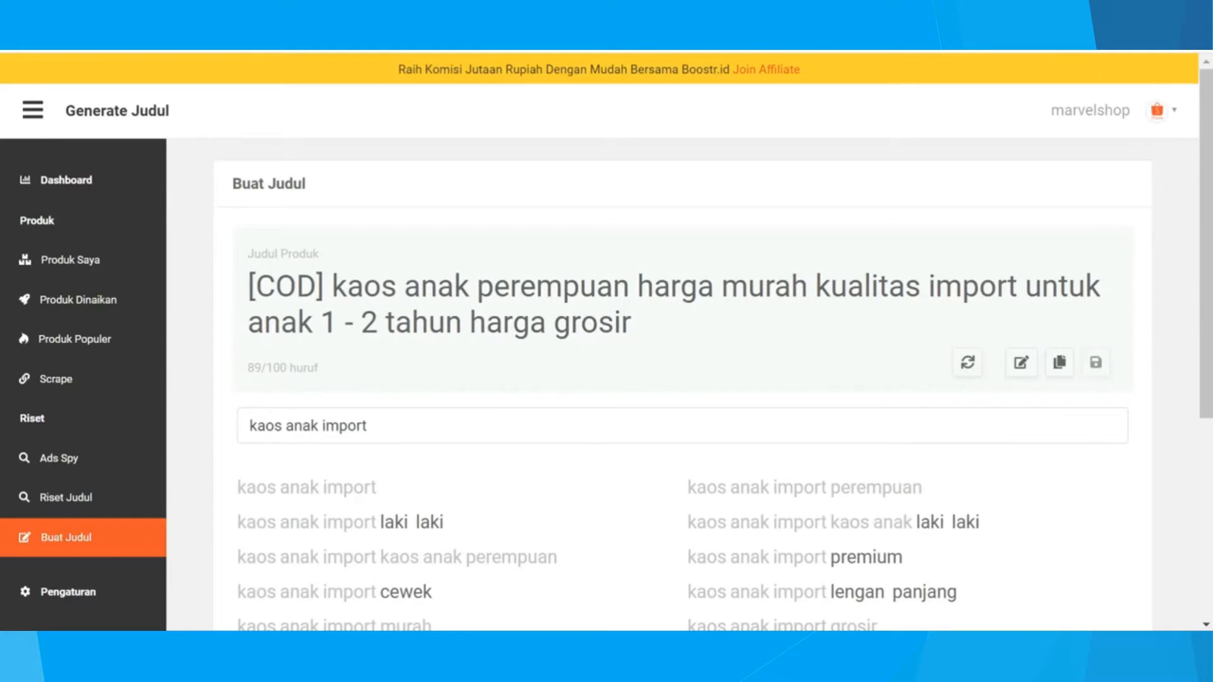
Reset the product title and look up keyword suggestions for "boneka"
{"action": "scroll", "coordinate": [429, 485], "scroll_direction": "down", "scroll_amount": 1}
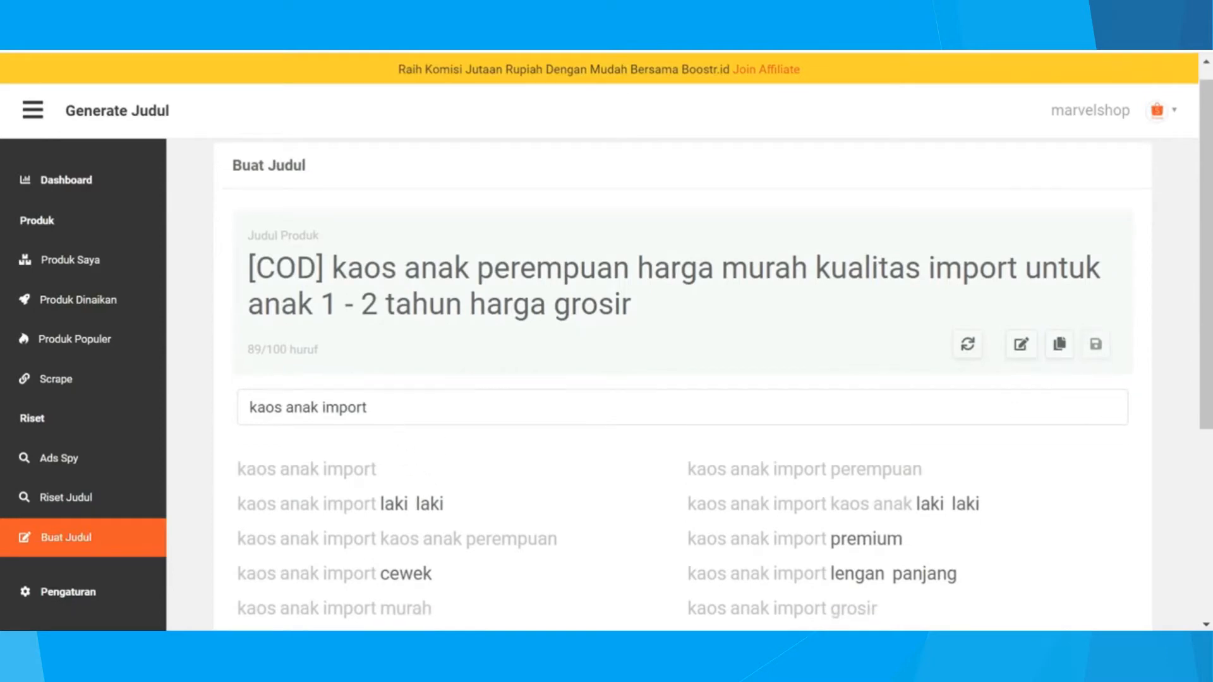
{"action": "left_click", "coordinate": [969, 347]}
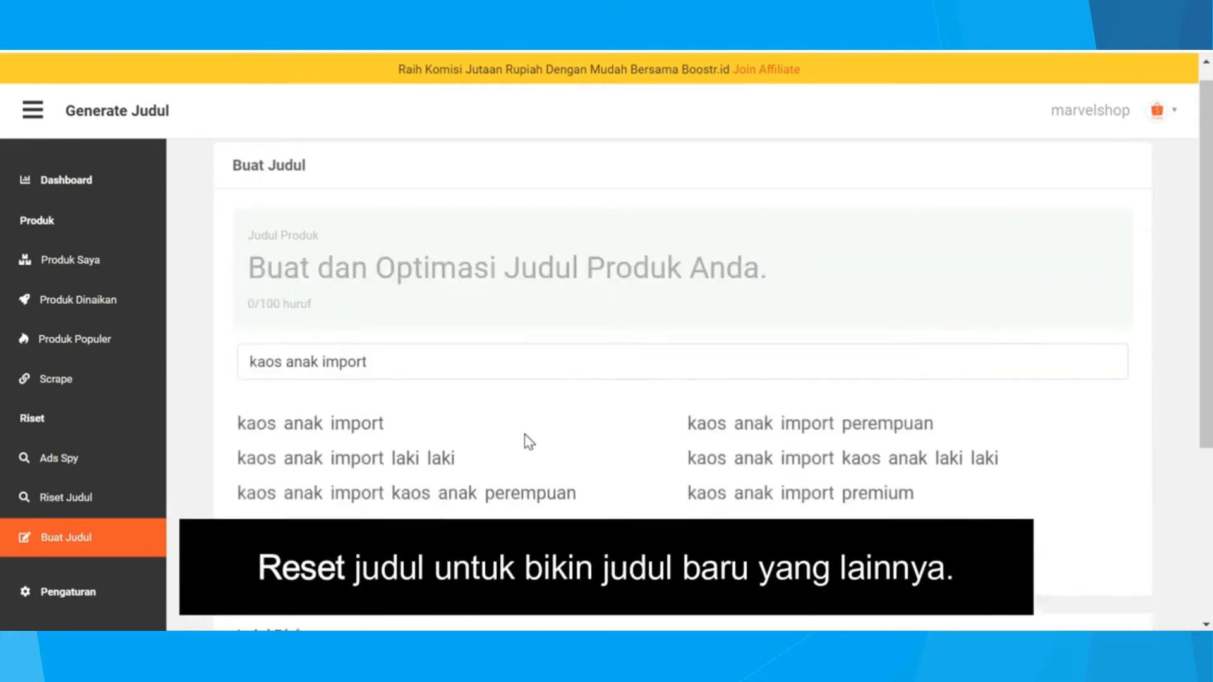
{"action": "left_click_drag", "start_coordinate": [400, 362], "coordinate": [249, 361]}
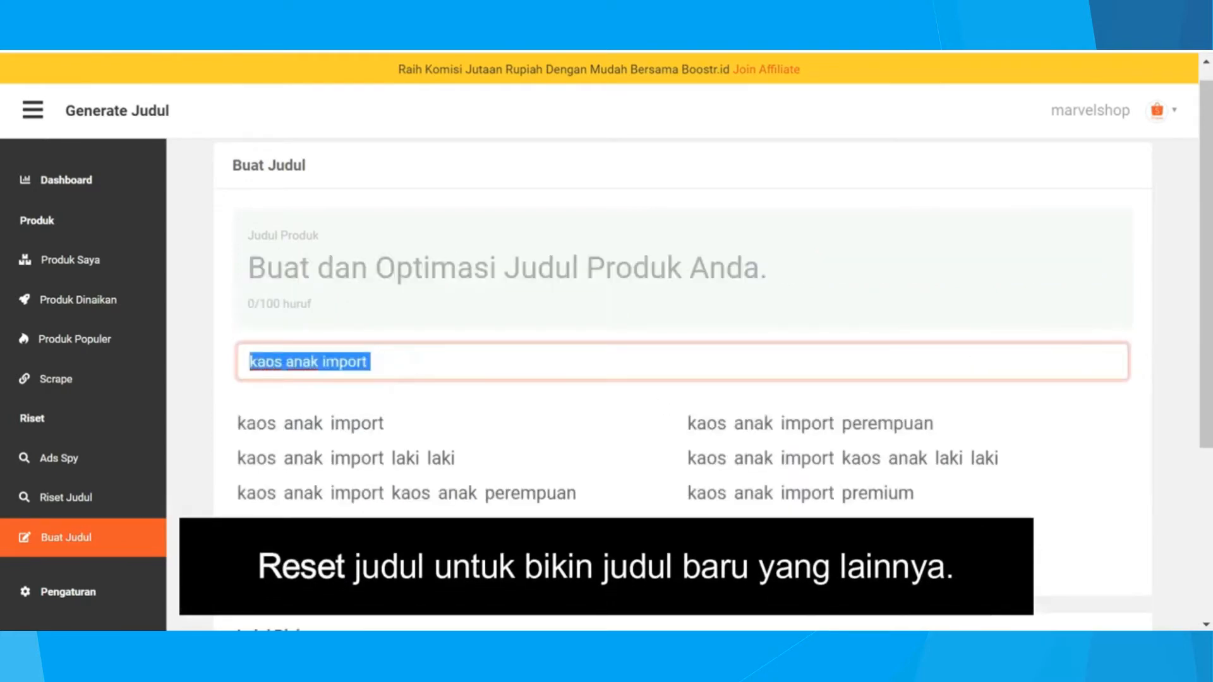
{"action": "type", "text": "bo"}
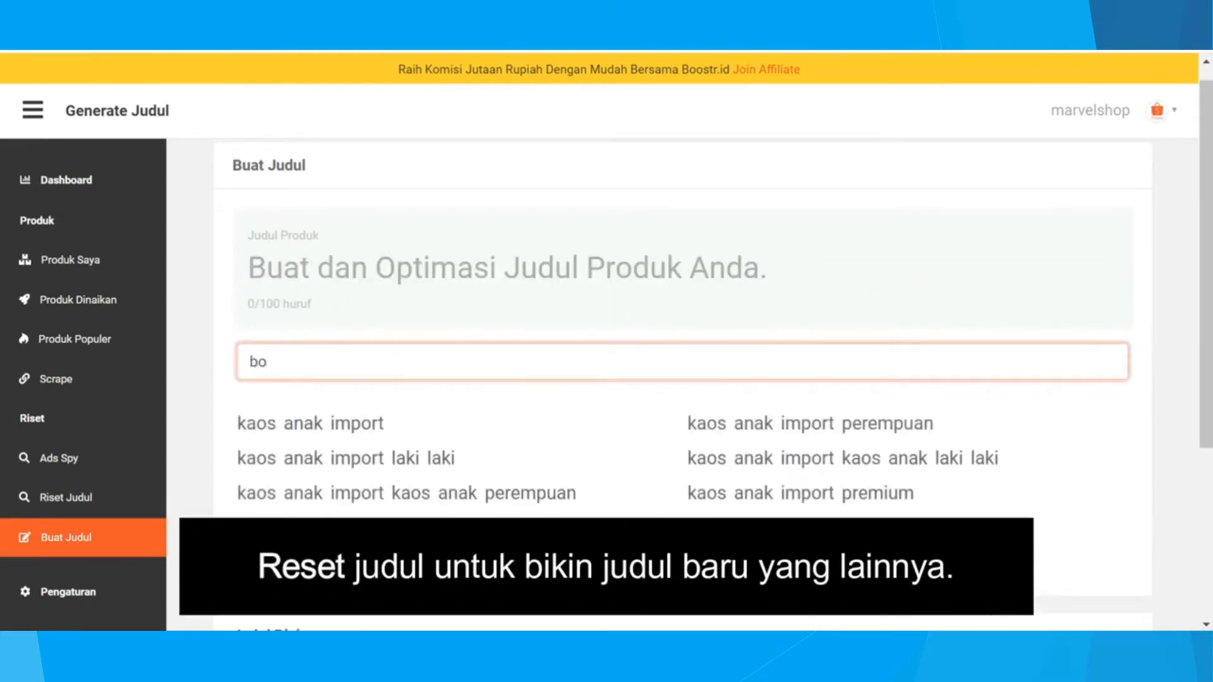
{"action": "type", "text": "neka"}
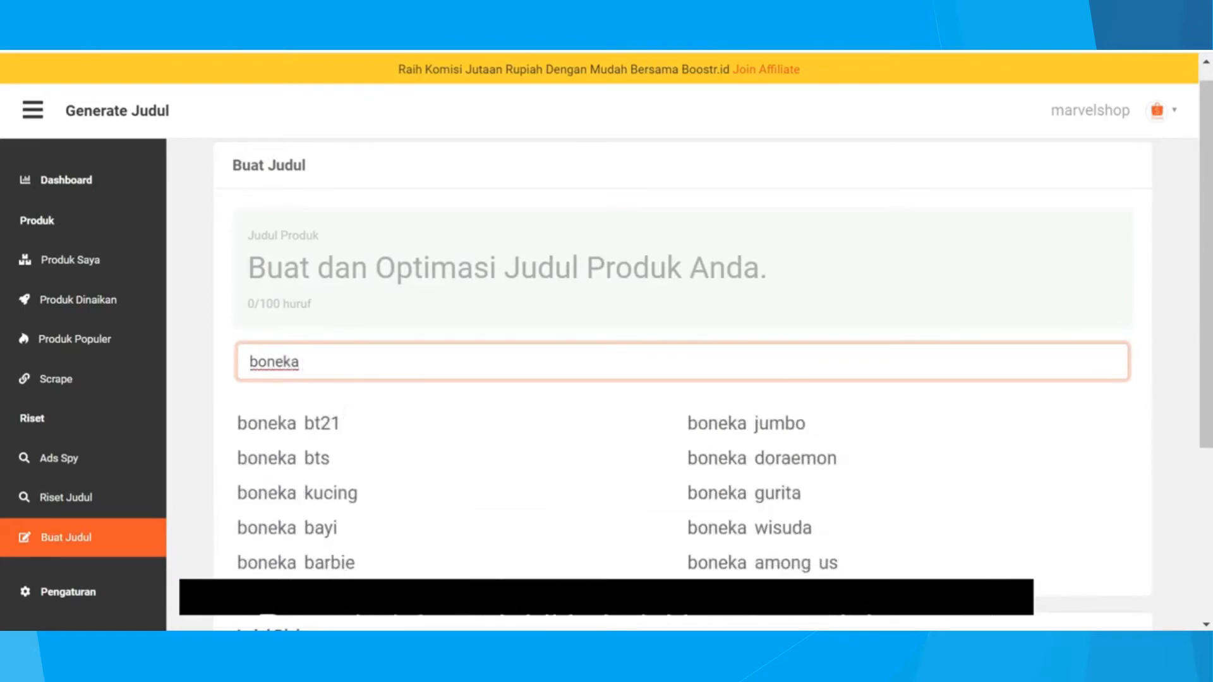
Start the title with the suggested words "boneka" and "kucing", and look up suggestions for "boneka kucing"
{"action": "left_click", "coordinate": [271, 495]}
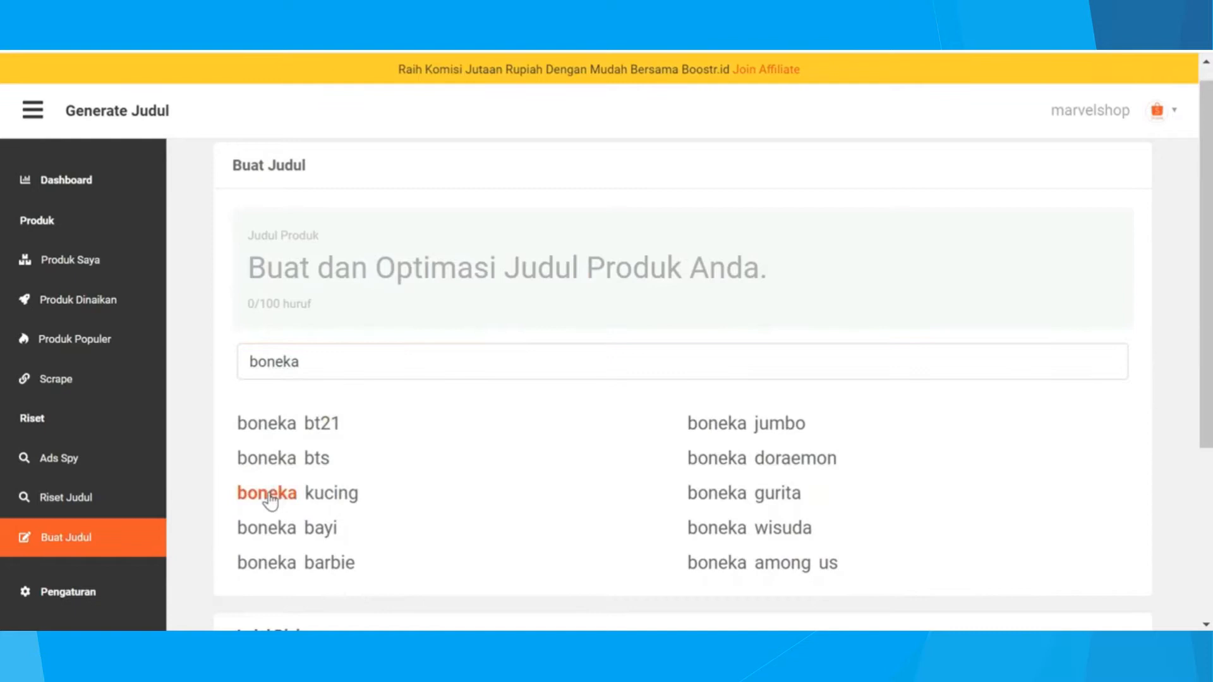
{"action": "left_click", "coordinate": [320, 505]}
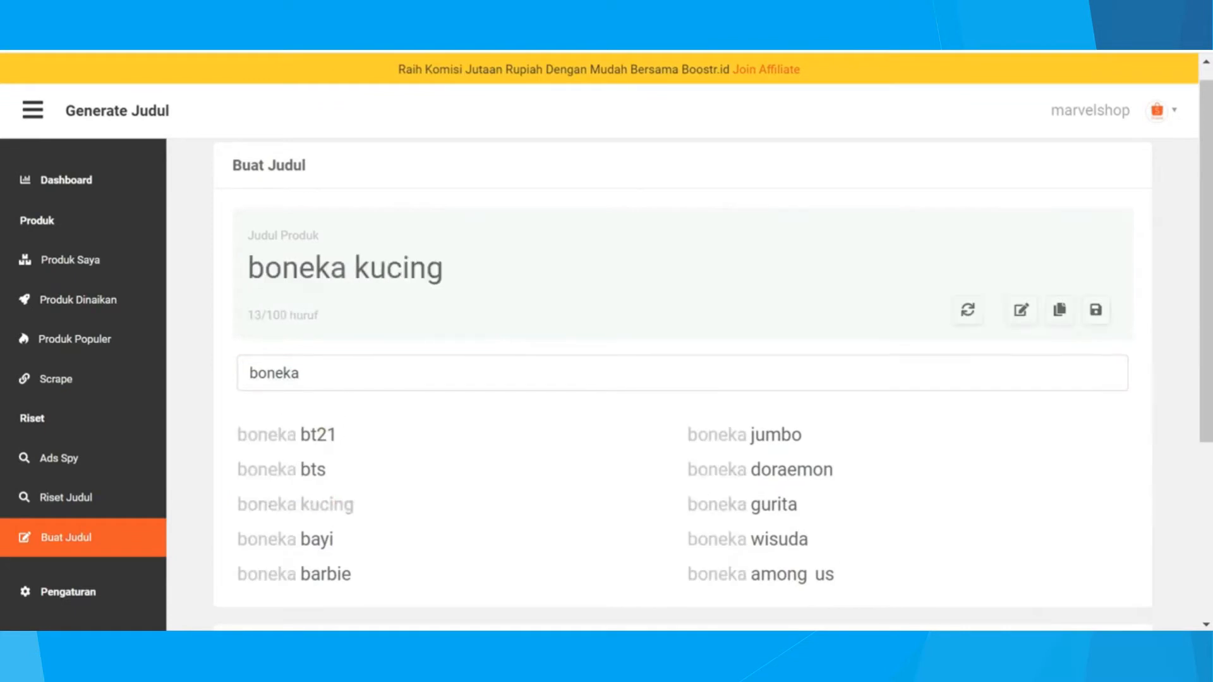
{"action": "left_click", "coordinate": [343, 381]}
{"action": "type", "text": "kucing"}
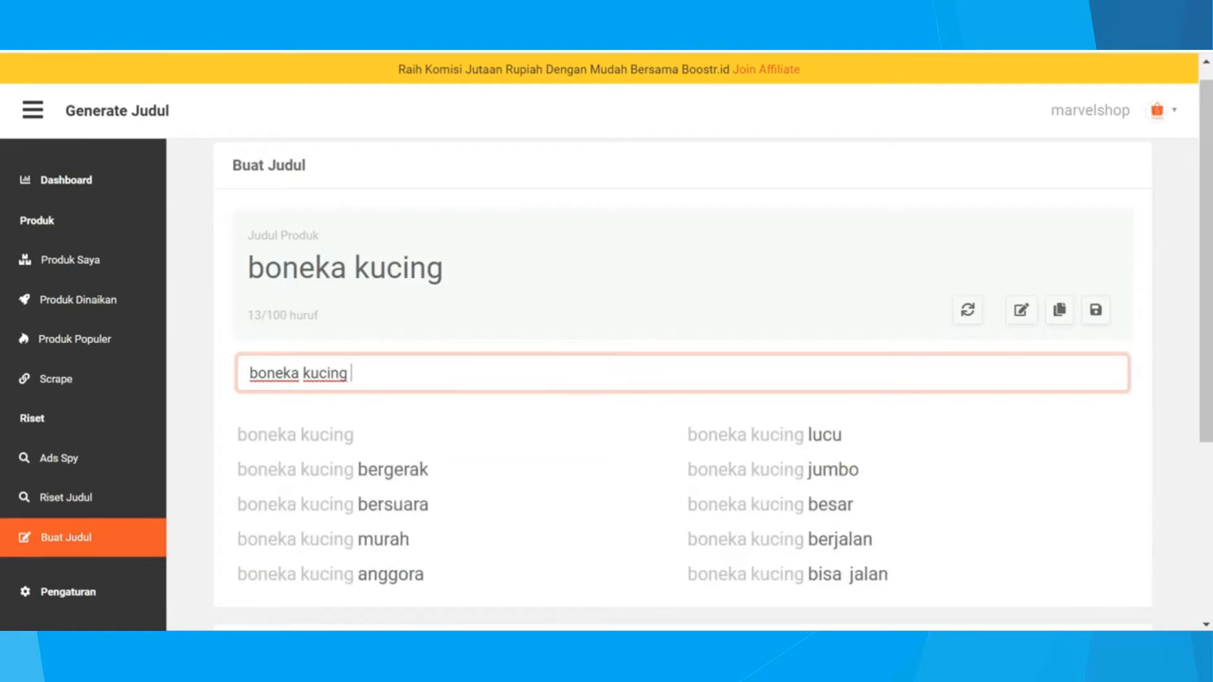
Add the suggested words "lucu", "bergerak", "bersuara", "jumbo", "murah", "berjalan" and "anggora" to the title in that order
{"action": "left_click", "coordinate": [824, 435]}
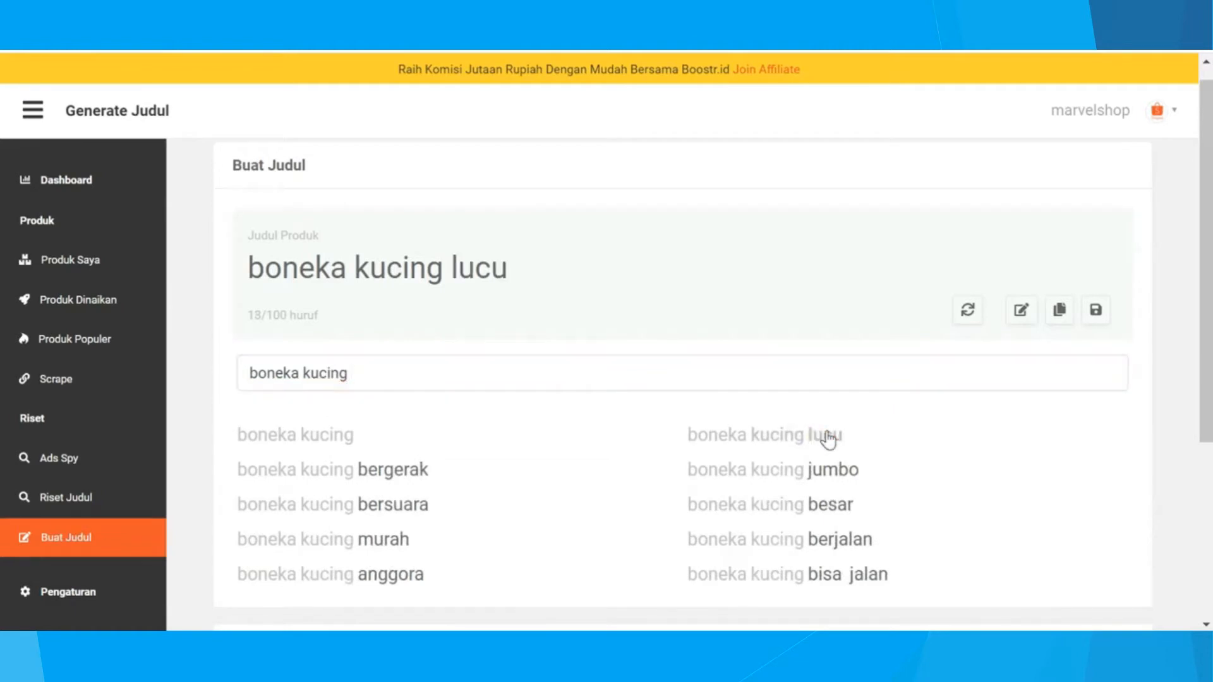
{"action": "left_click", "coordinate": [409, 471]}
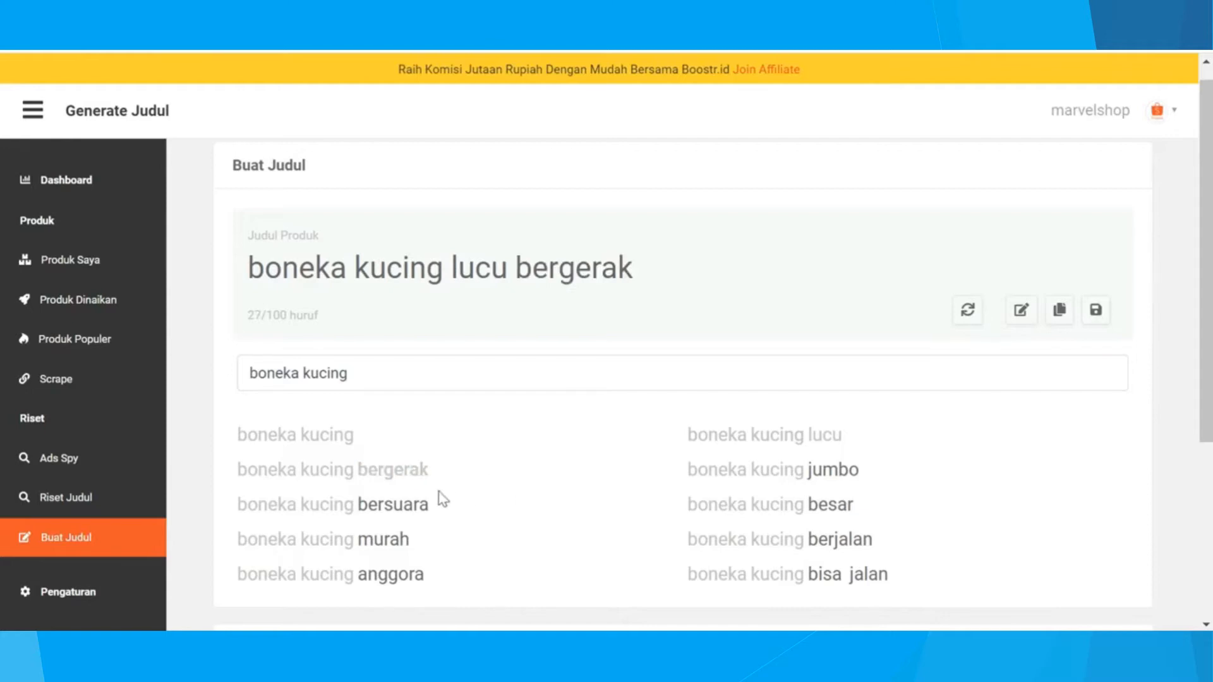
{"action": "left_click", "coordinate": [415, 504]}
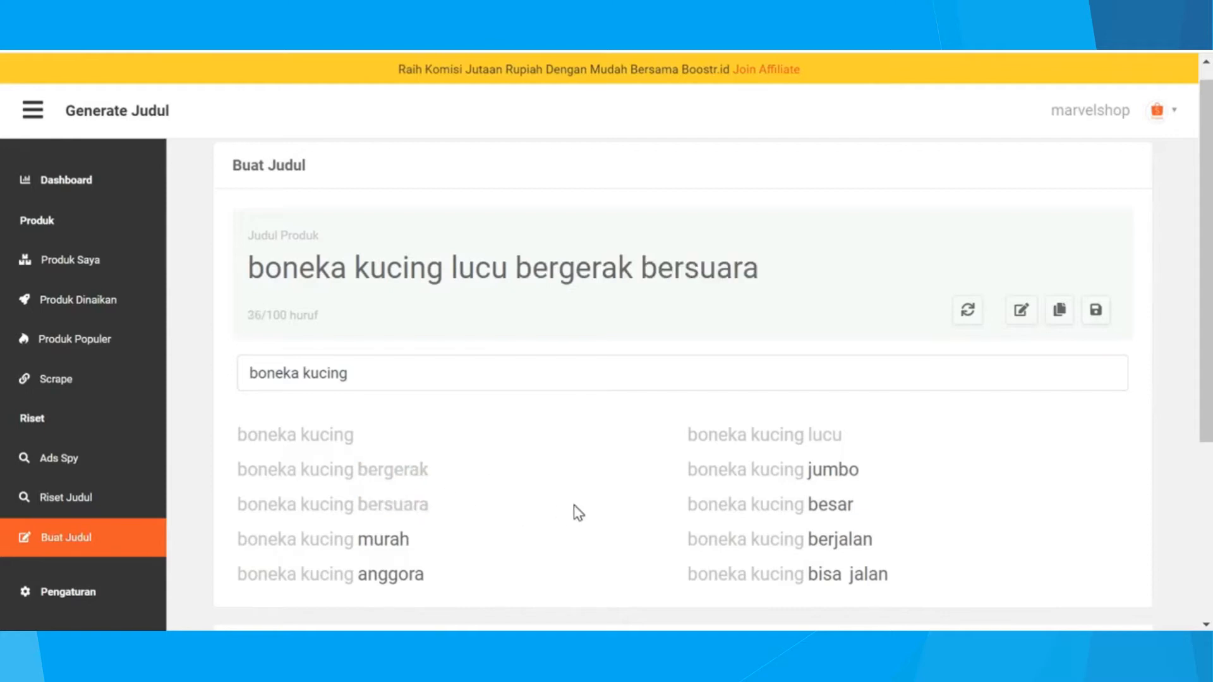
{"action": "left_click", "coordinate": [832, 480]}
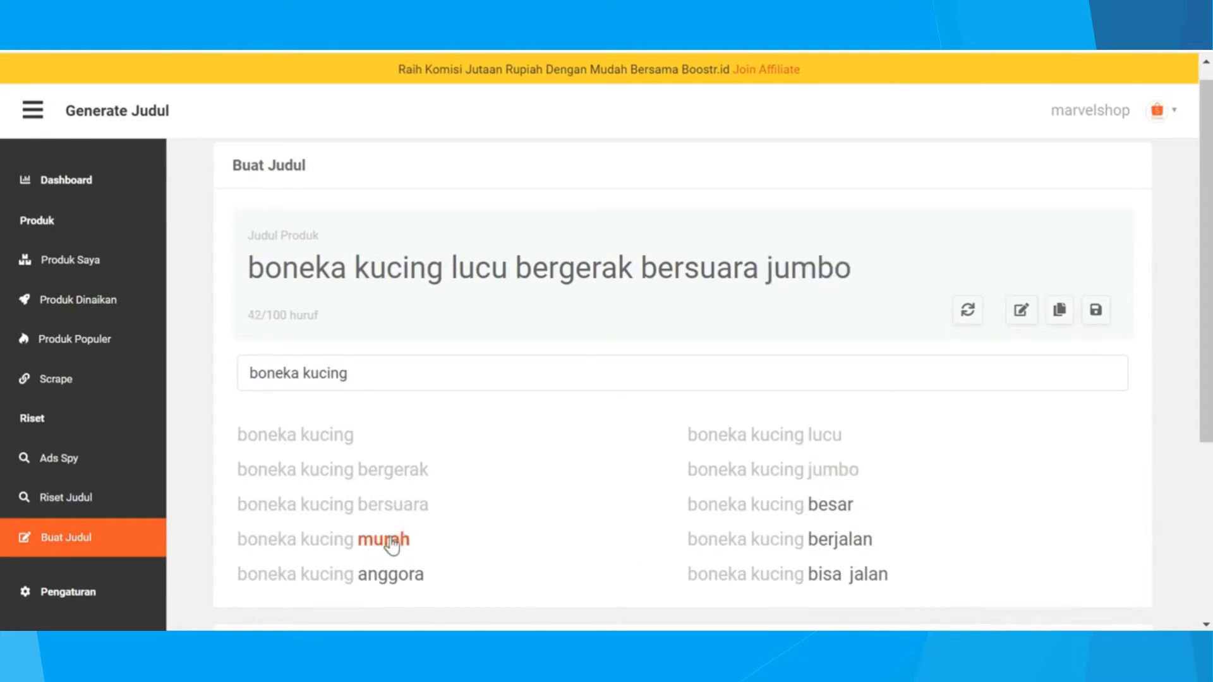
{"action": "left_click", "coordinate": [391, 545]}
{"action": "left_click", "coordinate": [827, 544]}
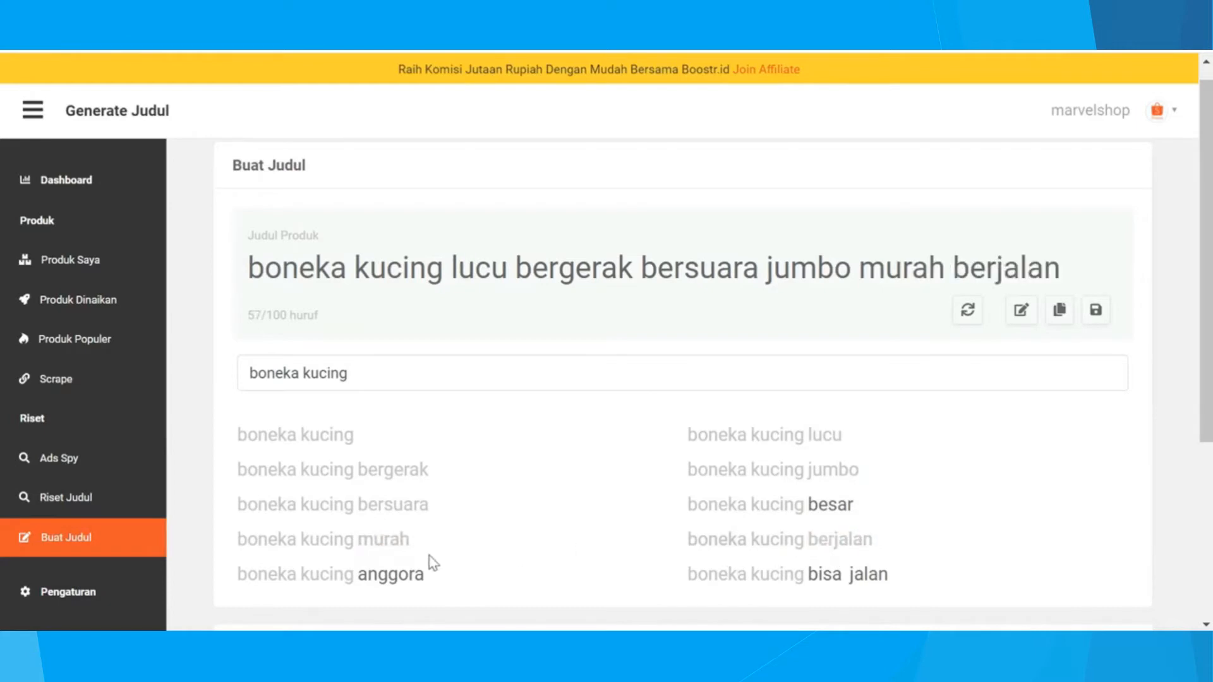
{"action": "left_click", "coordinate": [398, 575]}
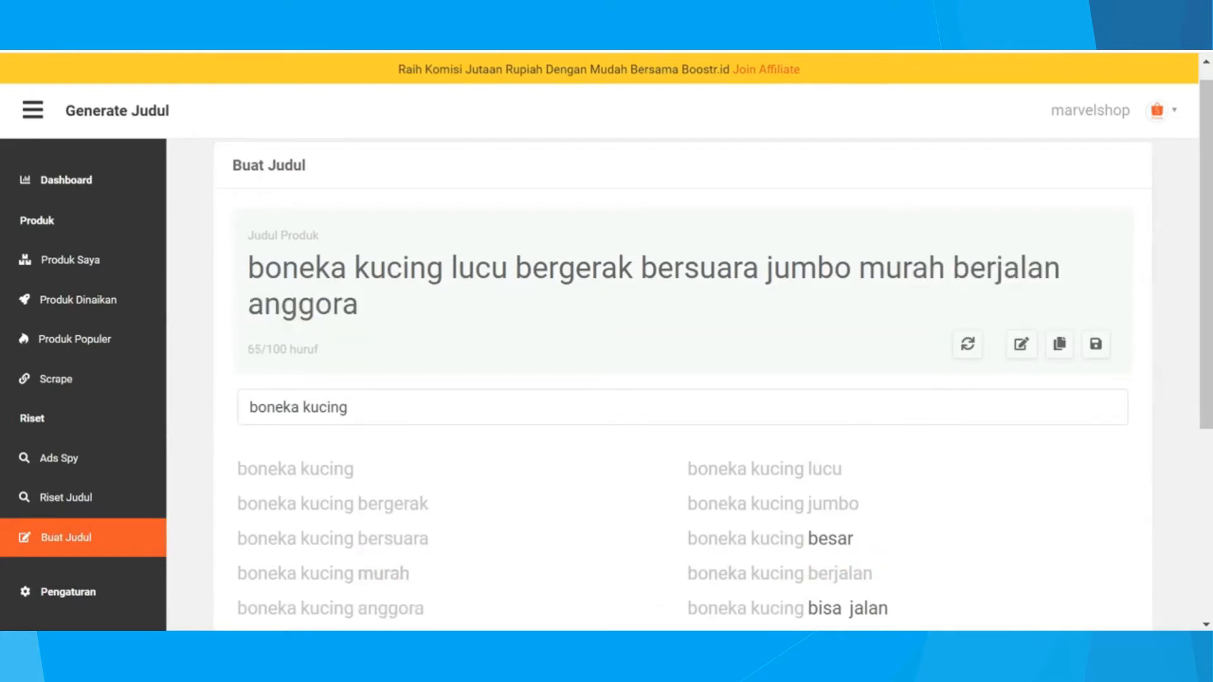
Look up suggestions for "boneka kucing lucu" and add the word "lembut" to the title
{"action": "left_click", "coordinate": [503, 409]}
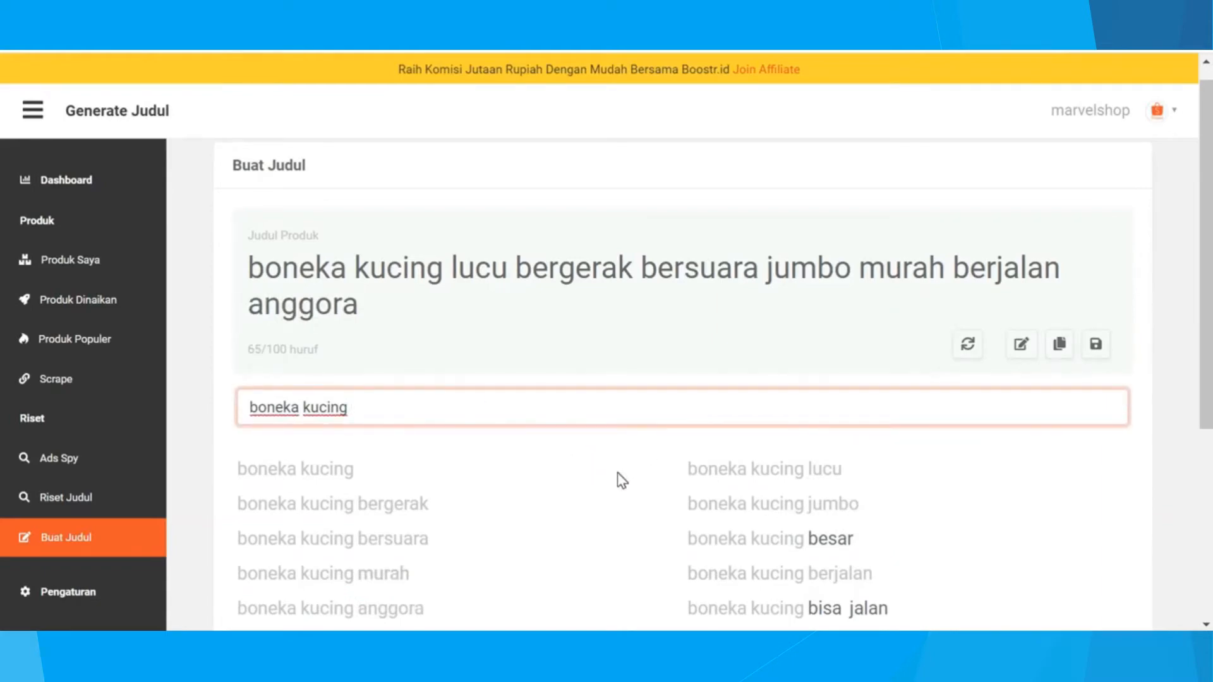
{"action": "scroll", "coordinate": [618, 472], "scroll_direction": "down", "scroll_amount": 1}
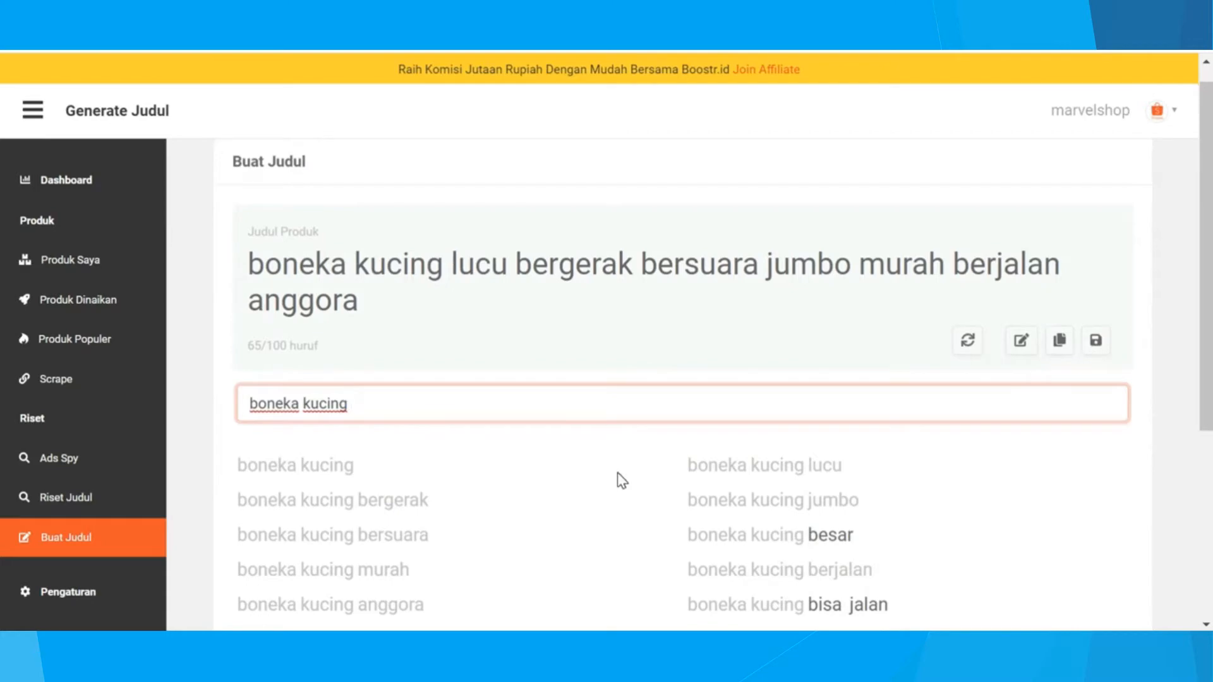
{"action": "type", "text": "lucu"}
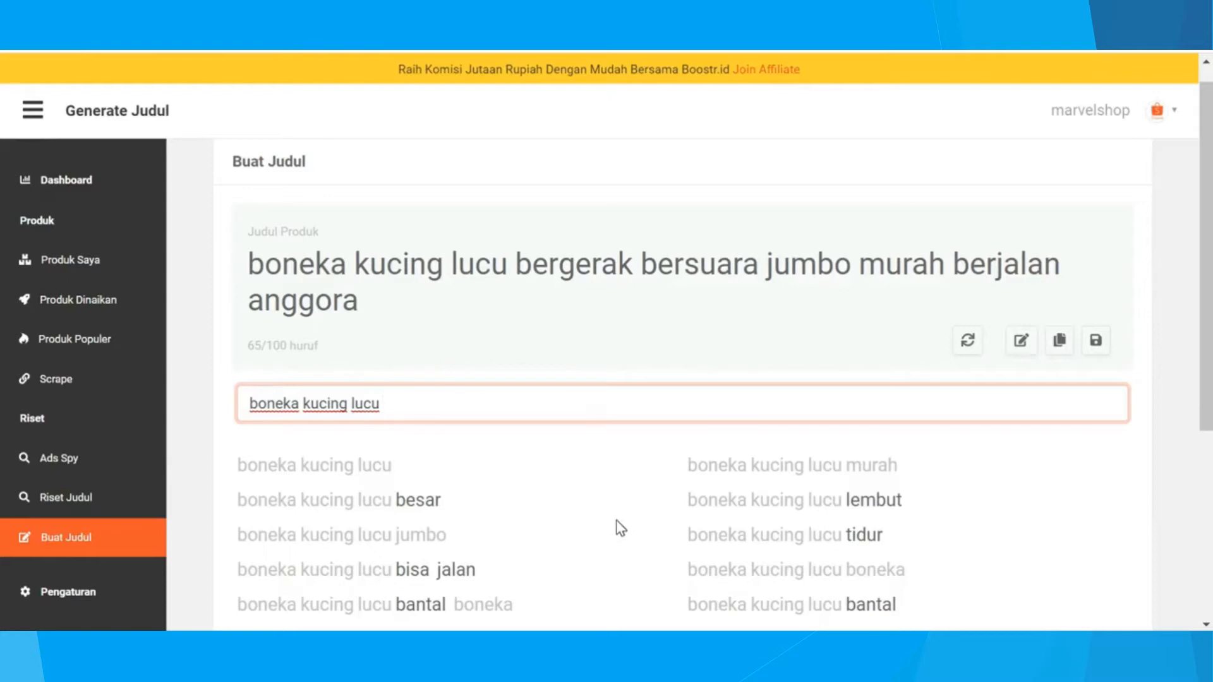
{"action": "left_click", "coordinate": [880, 501]}
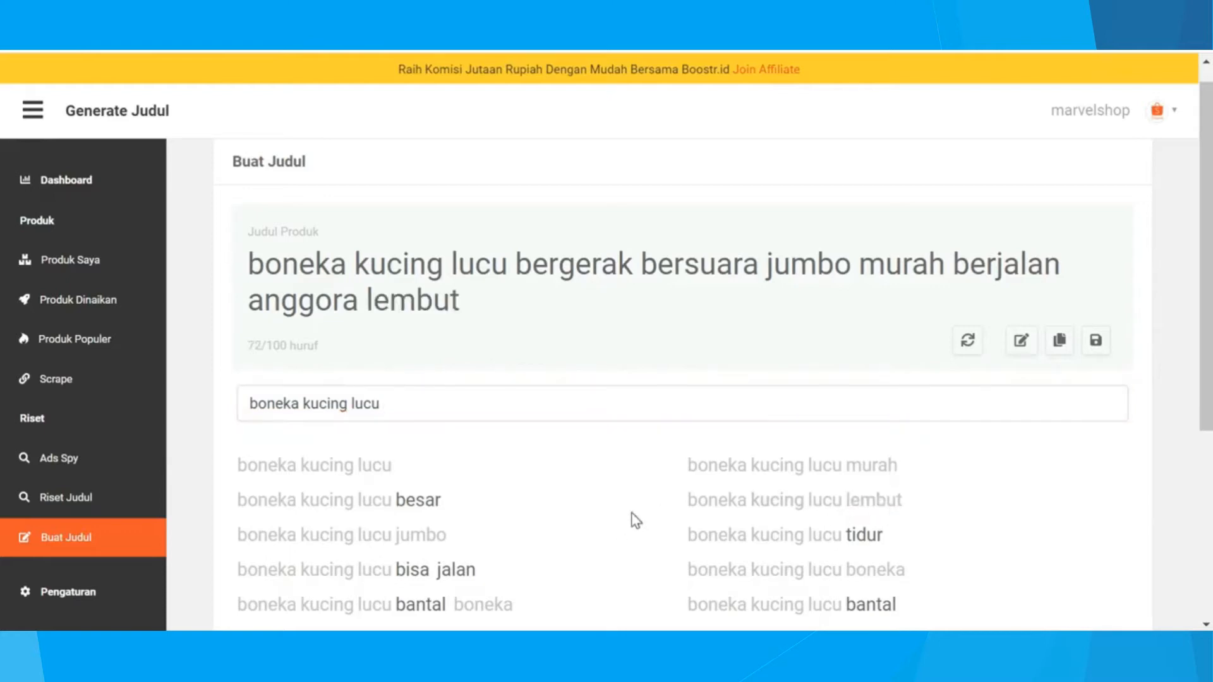
{"action": "scroll", "coordinate": [617, 529], "scroll_direction": "down", "scroll_amount": 1}
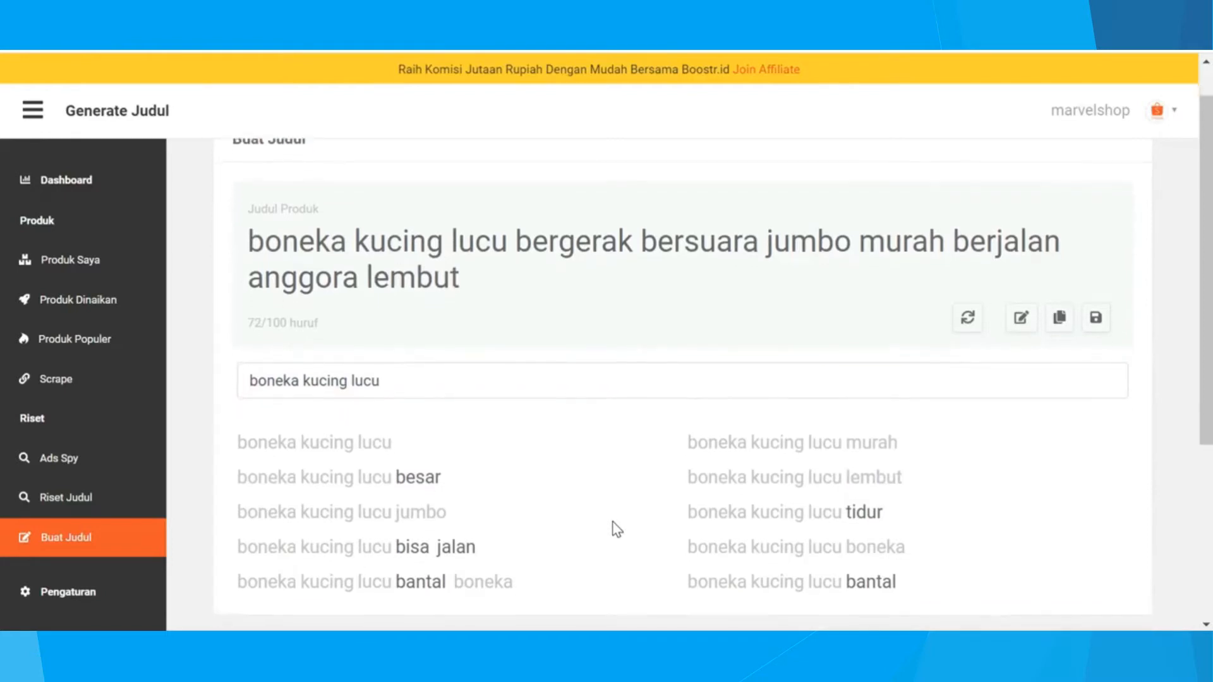
Edit the product title, inserting "bisa" before "bergerak", "dan" before "bersuara" and "size" before "jumbo"
{"action": "scroll", "coordinate": [617, 529], "scroll_direction": "up", "scroll_amount": 1}
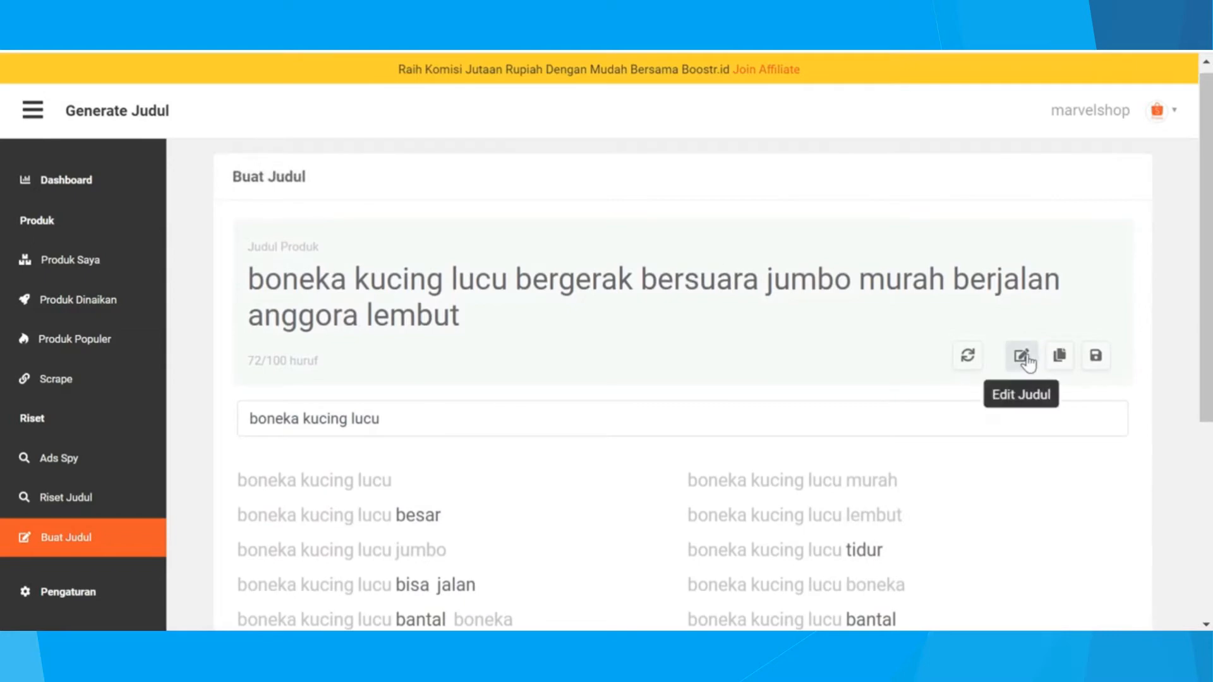
{"action": "left_click", "coordinate": [1022, 357]}
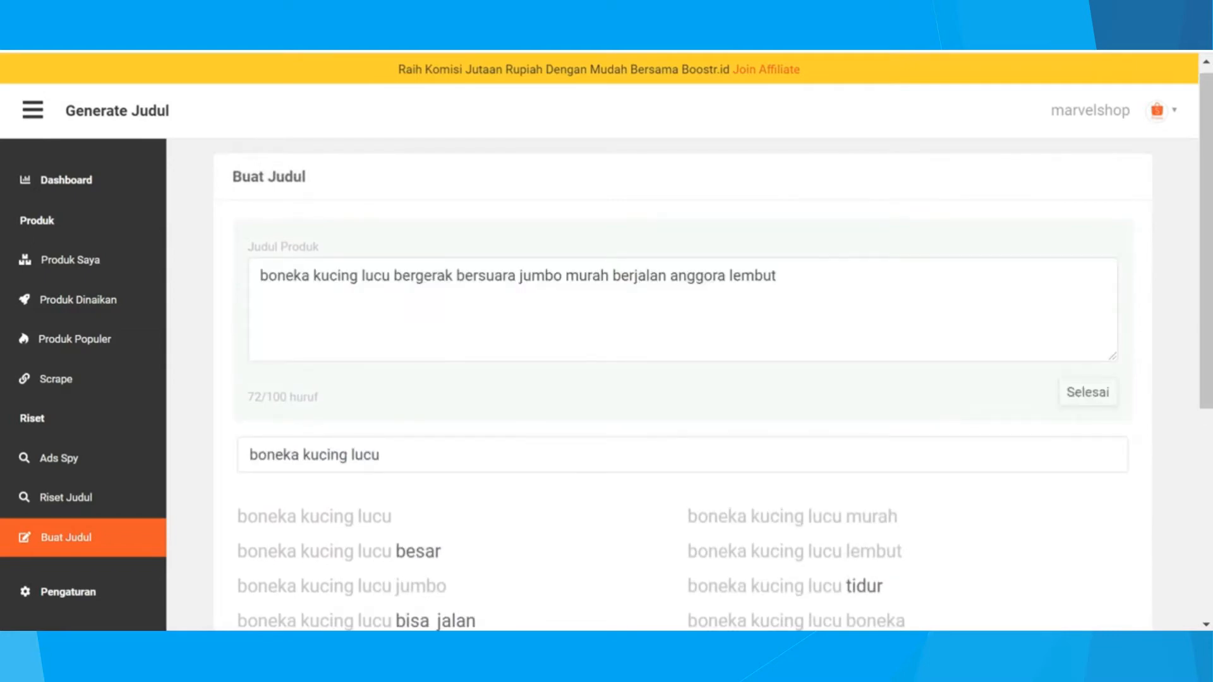
{"action": "left_click", "coordinate": [394, 276]}
{"action": "type", "text": "bisa"}
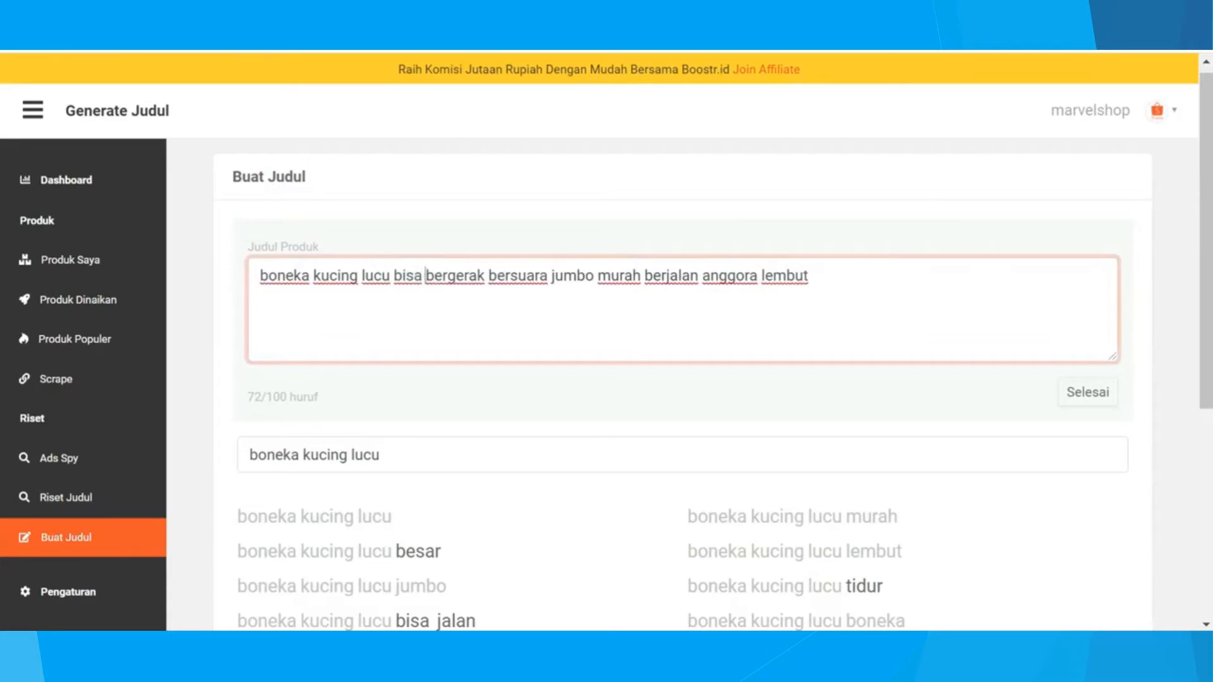
{"action": "type", "text": "dan"}
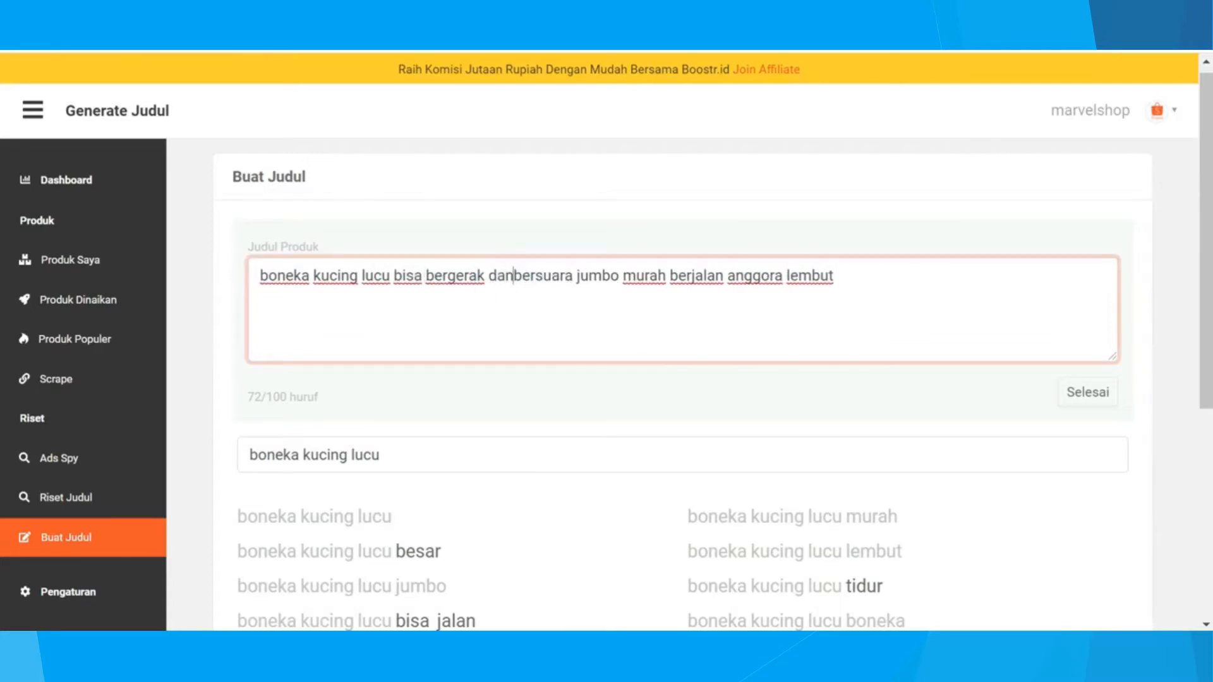
{"action": "left_click", "coordinate": [579, 276]}
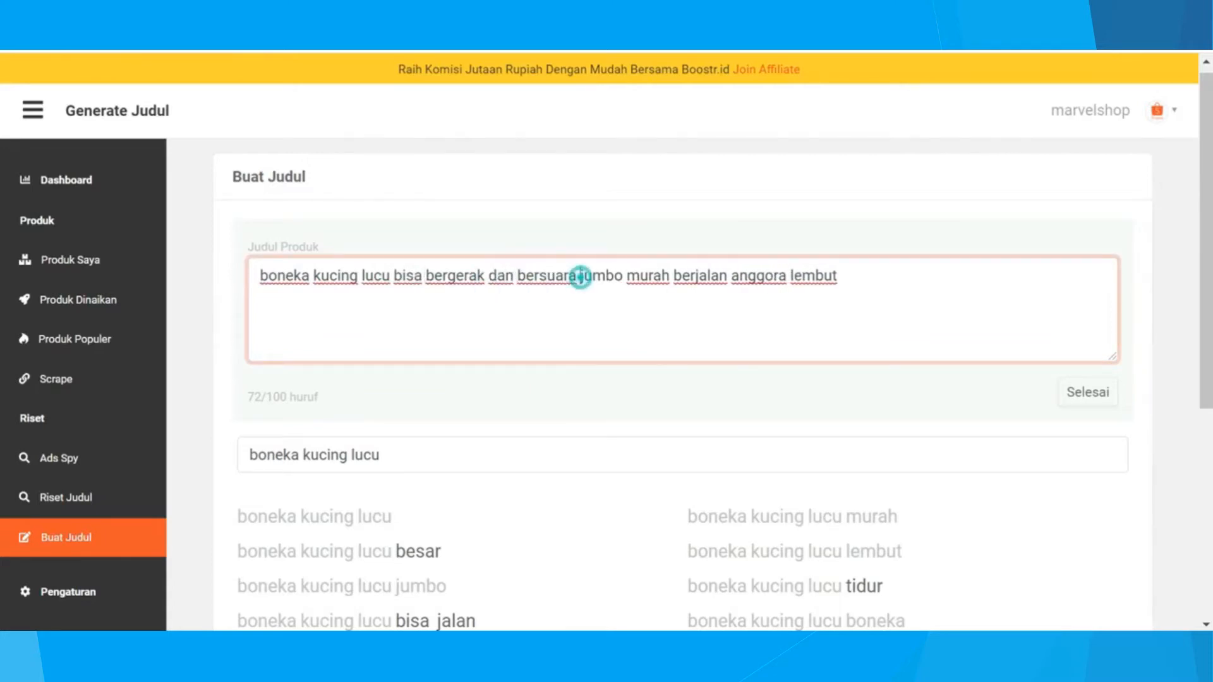
{"action": "type", "text": "size"}
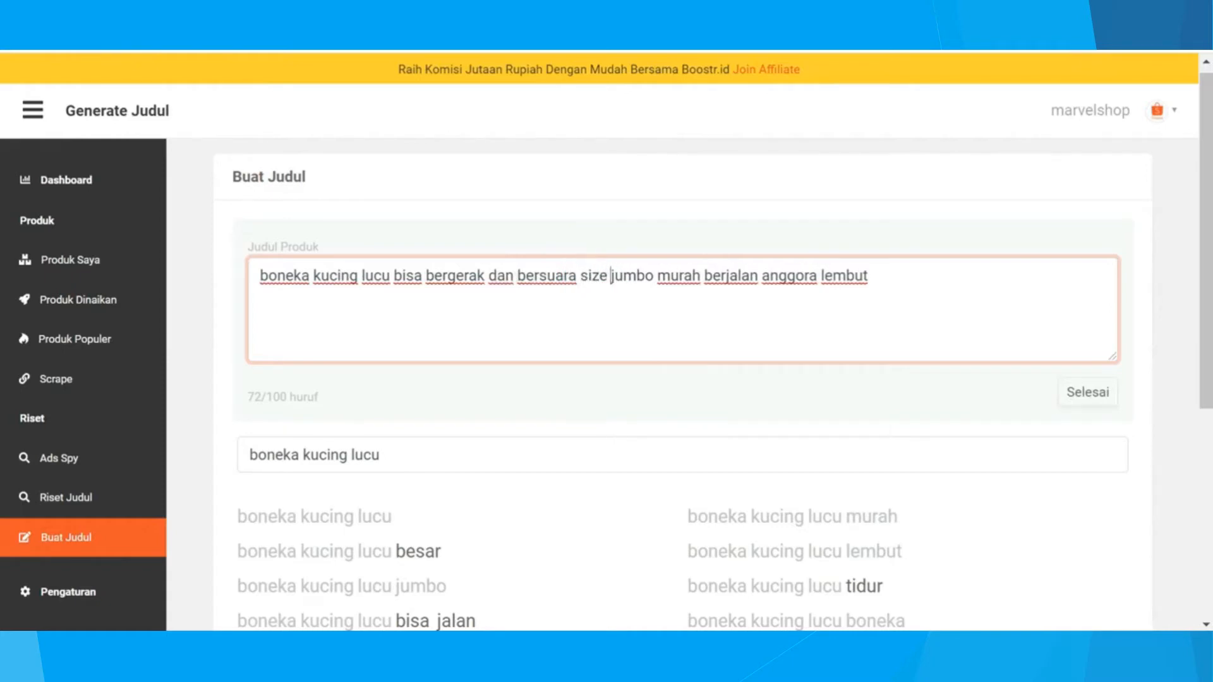
Insert "harga" before "murah", "bisa" before "berjalan", "jenis" before "anggora" and "bulu" before "lembut" in the title
{"action": "left_click", "coordinate": [658, 276]}
{"action": "type", "text": "harga"}
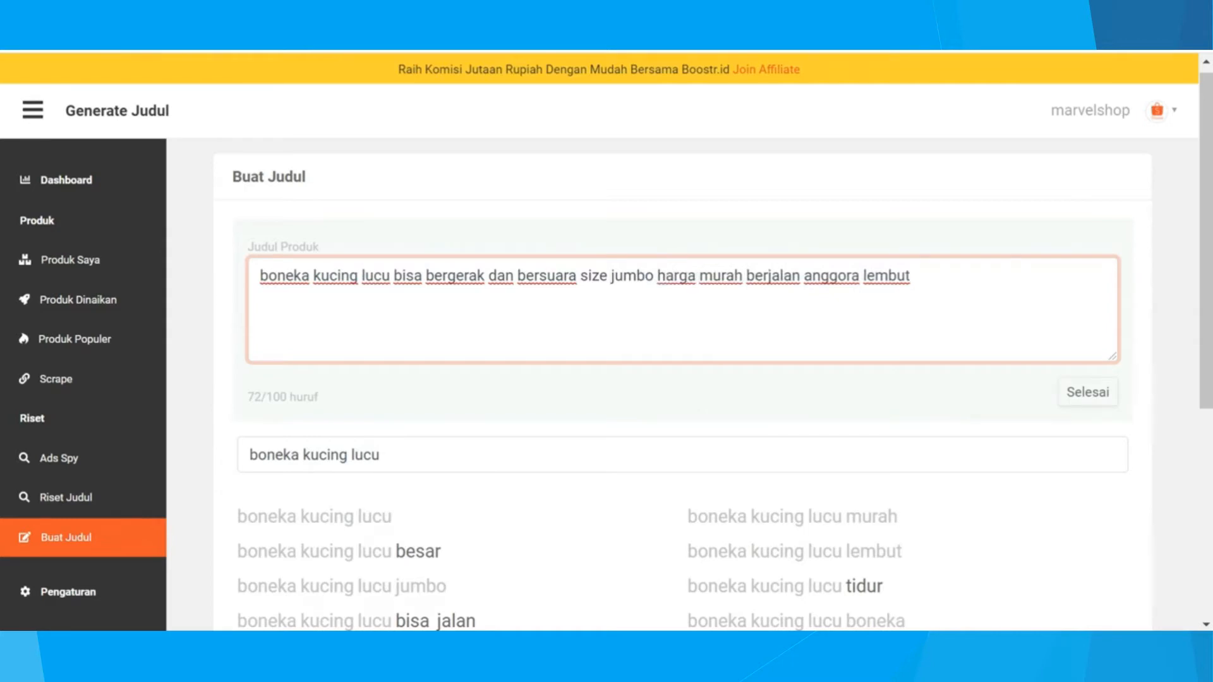
{"action": "left_click", "coordinate": [746, 276]}
{"action": "type", "text": "bisa ber"}
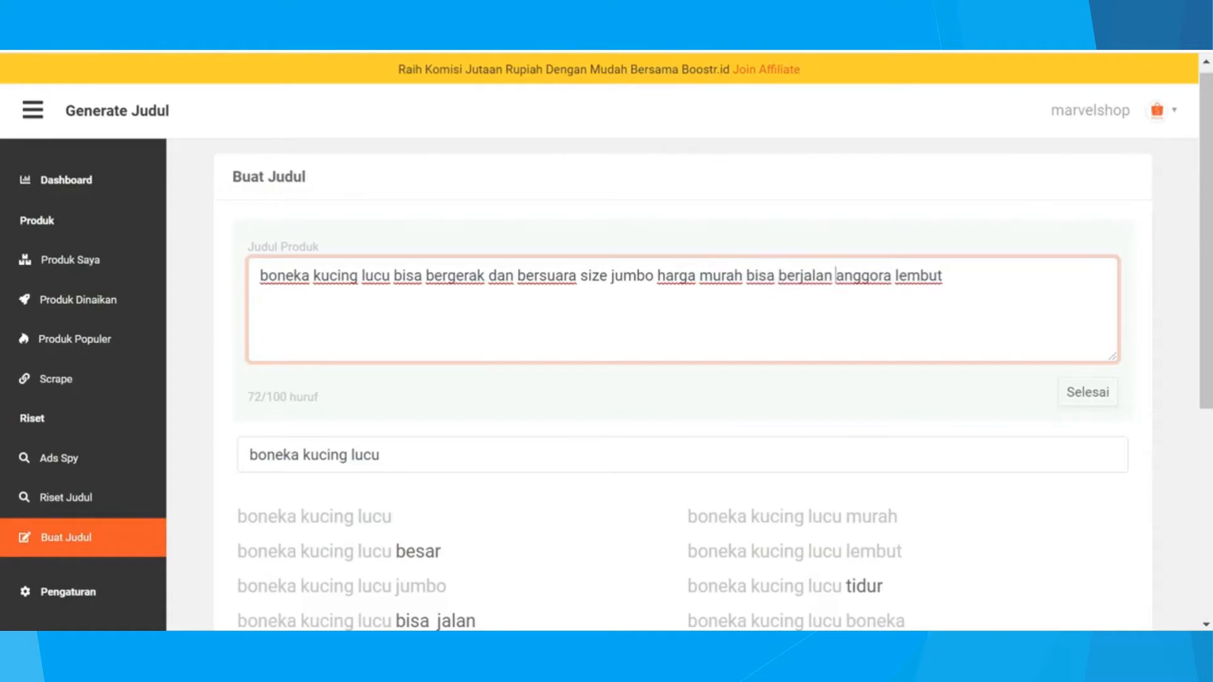
{"action": "type", "text": "jalan jenis"}
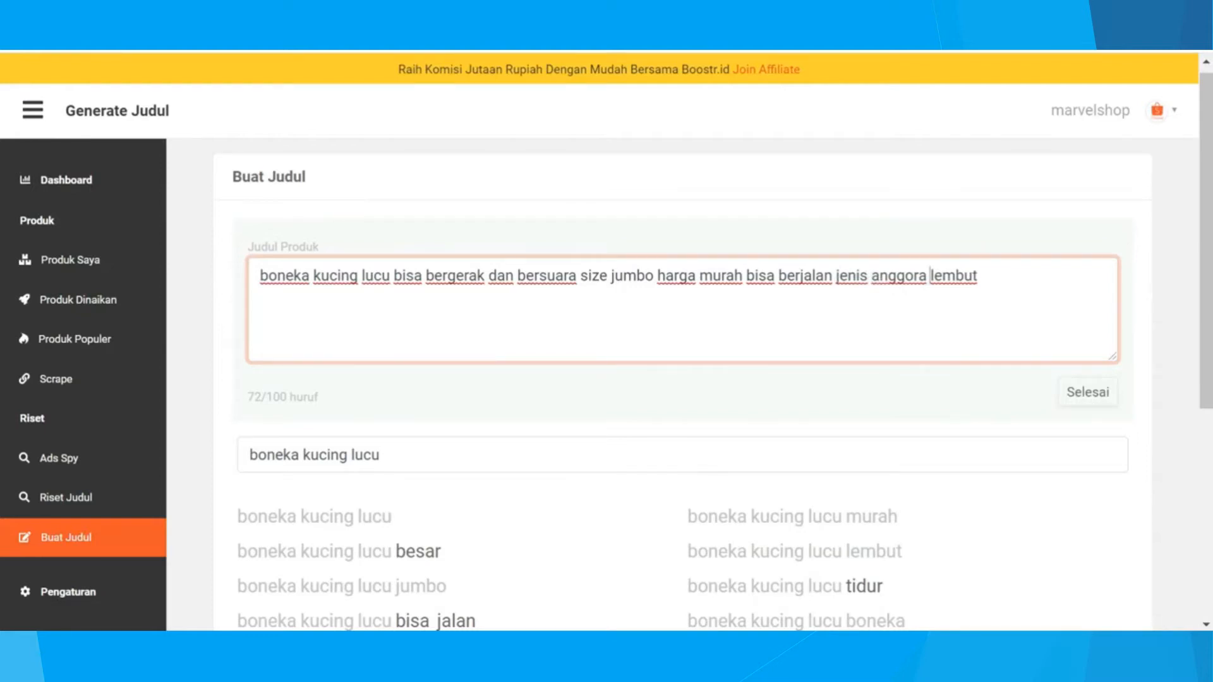
{"action": "type", "text": "bulu"}
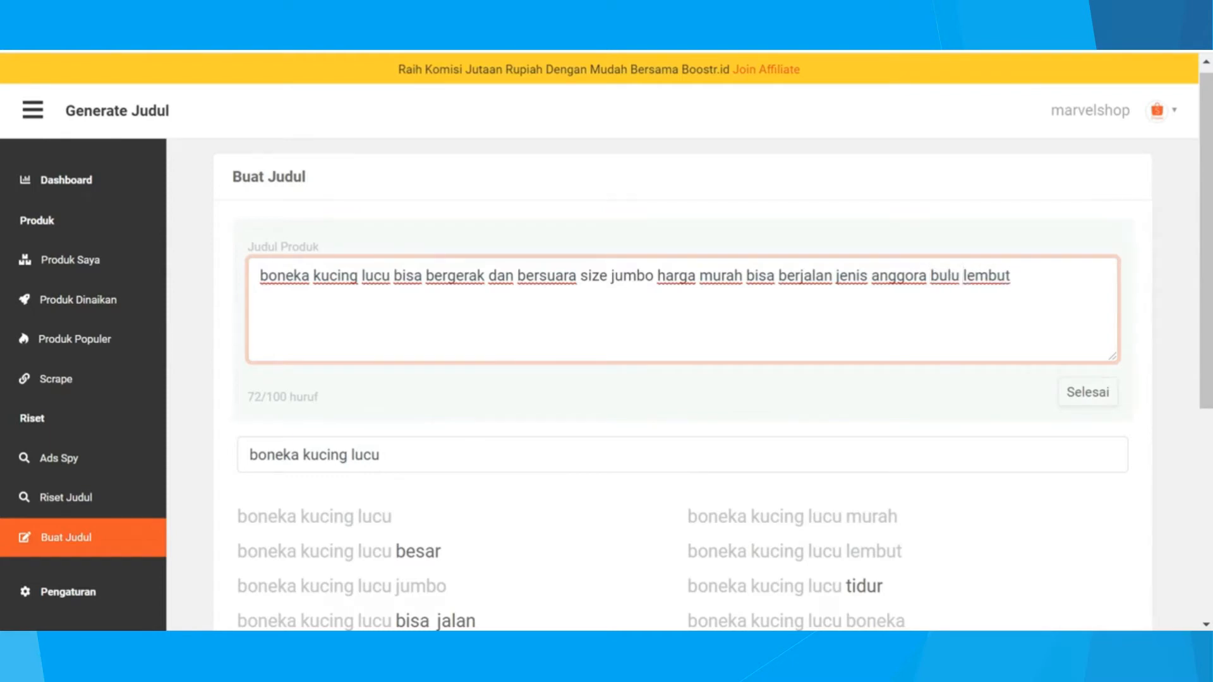
Prefix the title with "[BISA COD]" and finish editing it
{"action": "left_click", "coordinate": [261, 278]}
{"action": "type", "text": "BISA"}
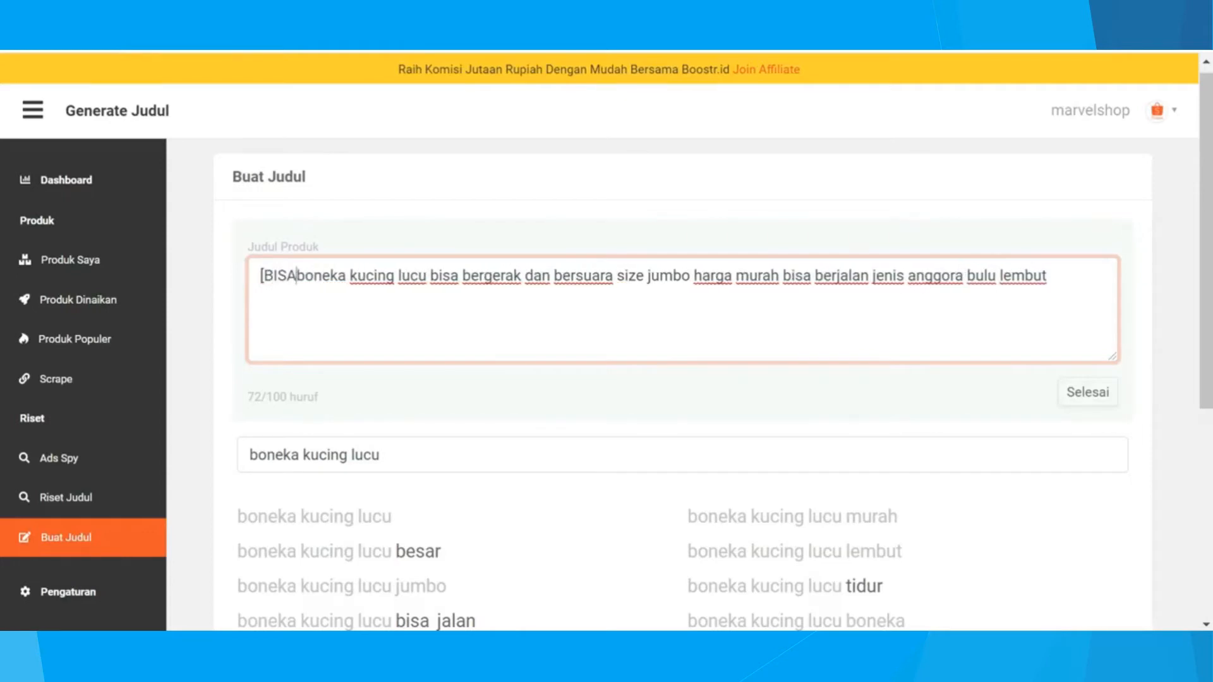
{"action": "type", "text": " COD"}
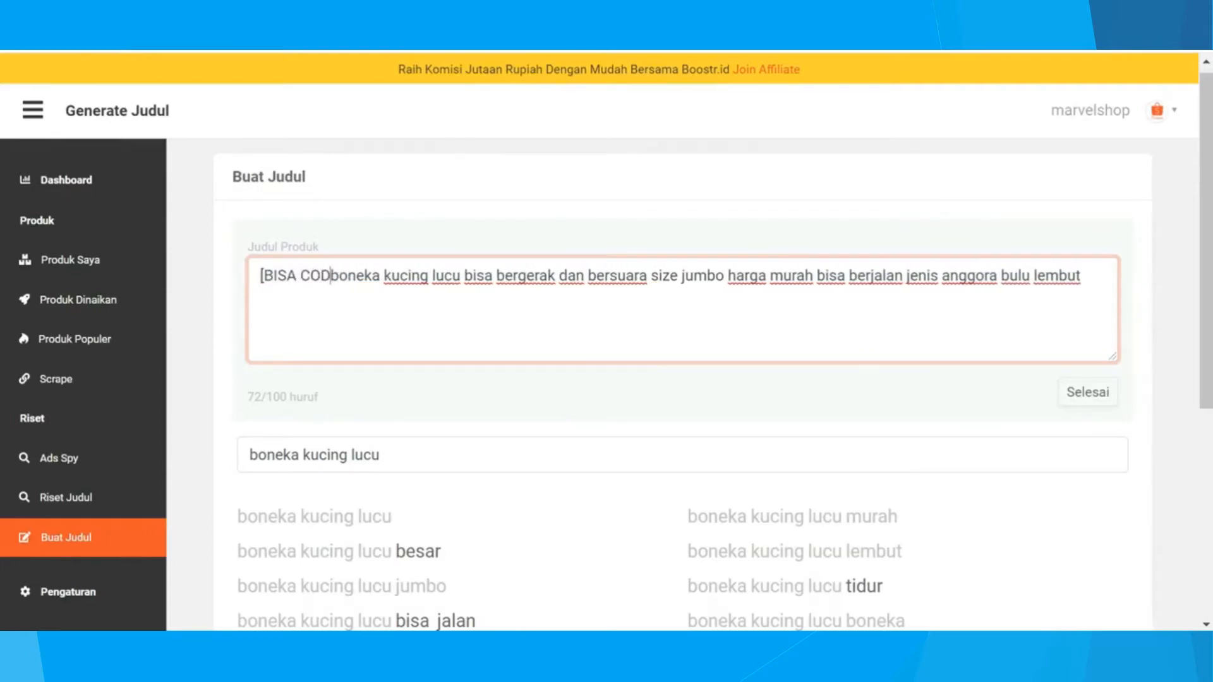
{"action": "type", "text": "]"}
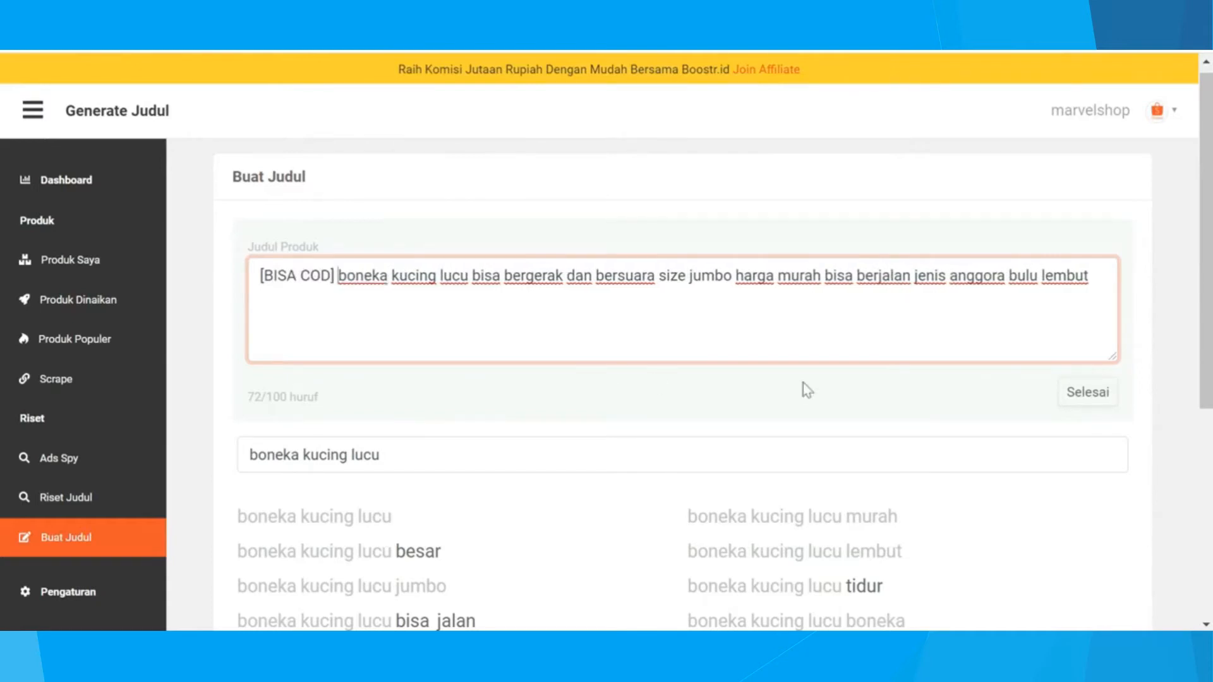
{"action": "left_click", "coordinate": [1077, 393]}
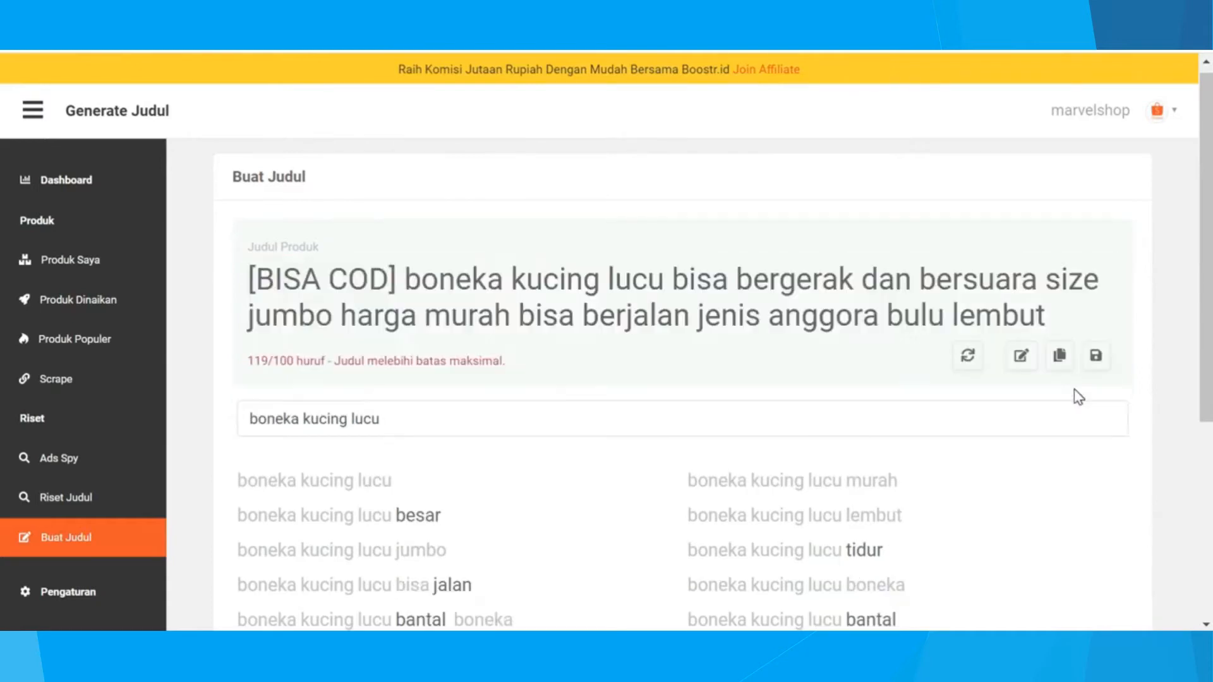
Reopen the product title for editing and remove the "[BISA COD]" prefix
{"action": "left_click", "coordinate": [1021, 358]}
{"action": "left_click_drag", "start_coordinate": [259, 276], "coordinate": [339, 276]}
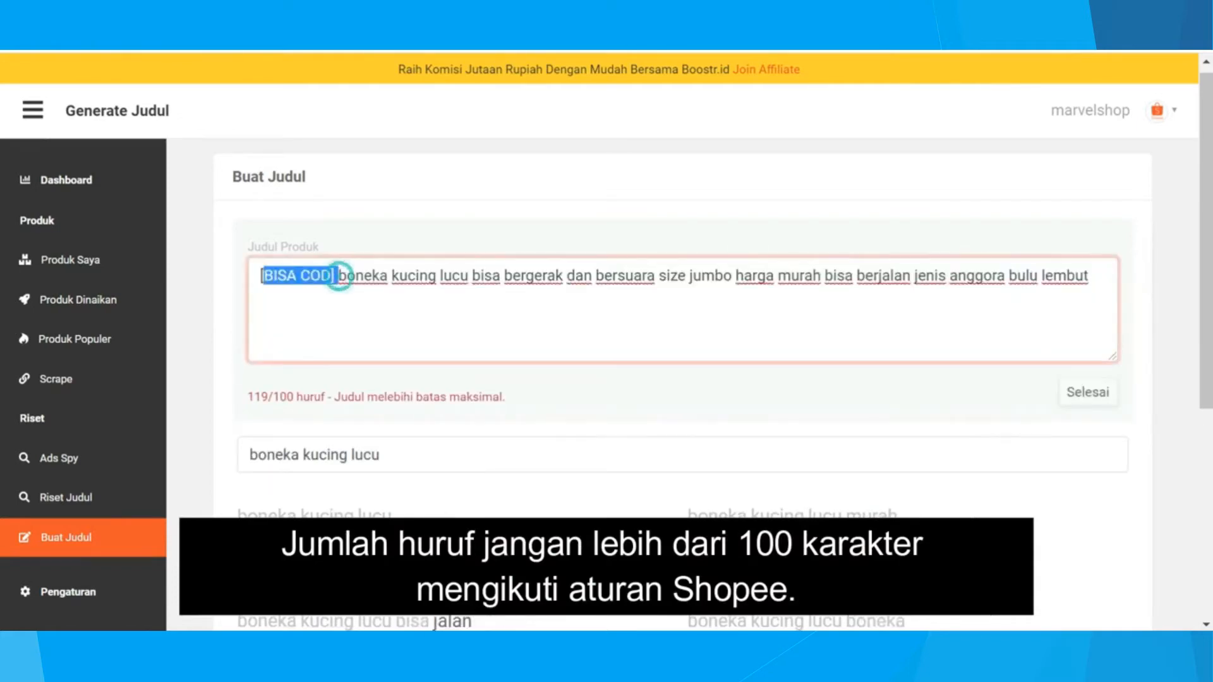
{"action": "key", "text": "BackSpace"}
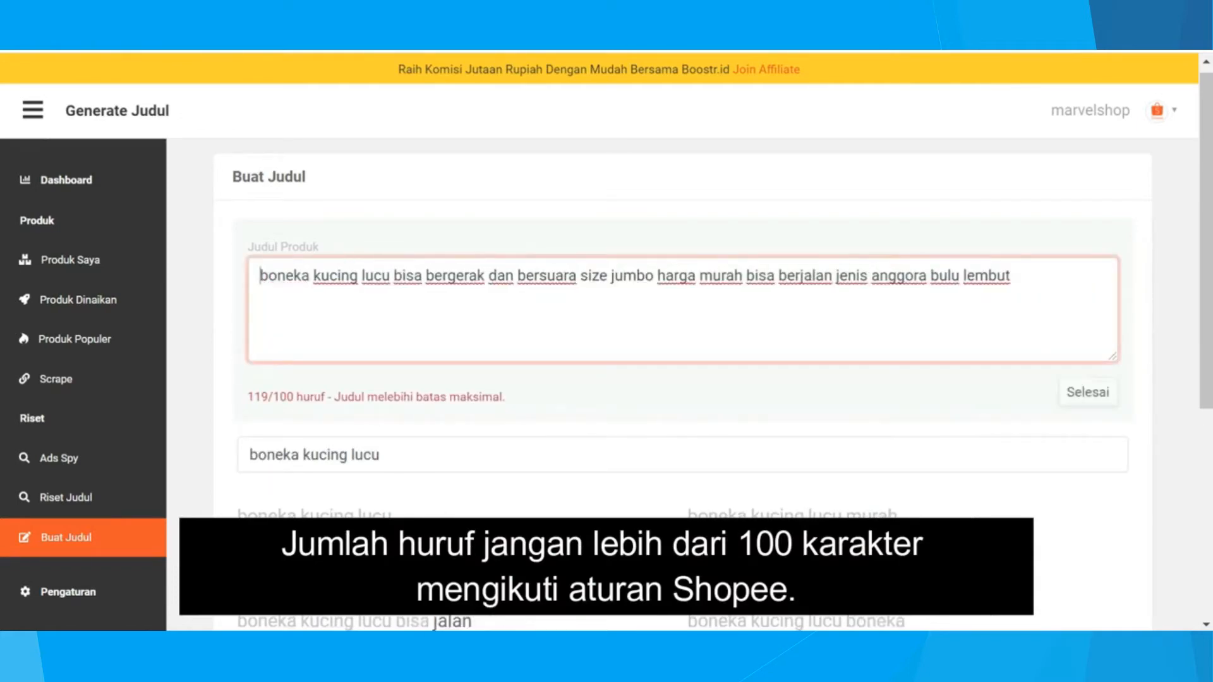
Finish the current title edit, then remove the word "bulu" before "lembut" from the product title
{"action": "left_click", "coordinate": [1088, 393]}
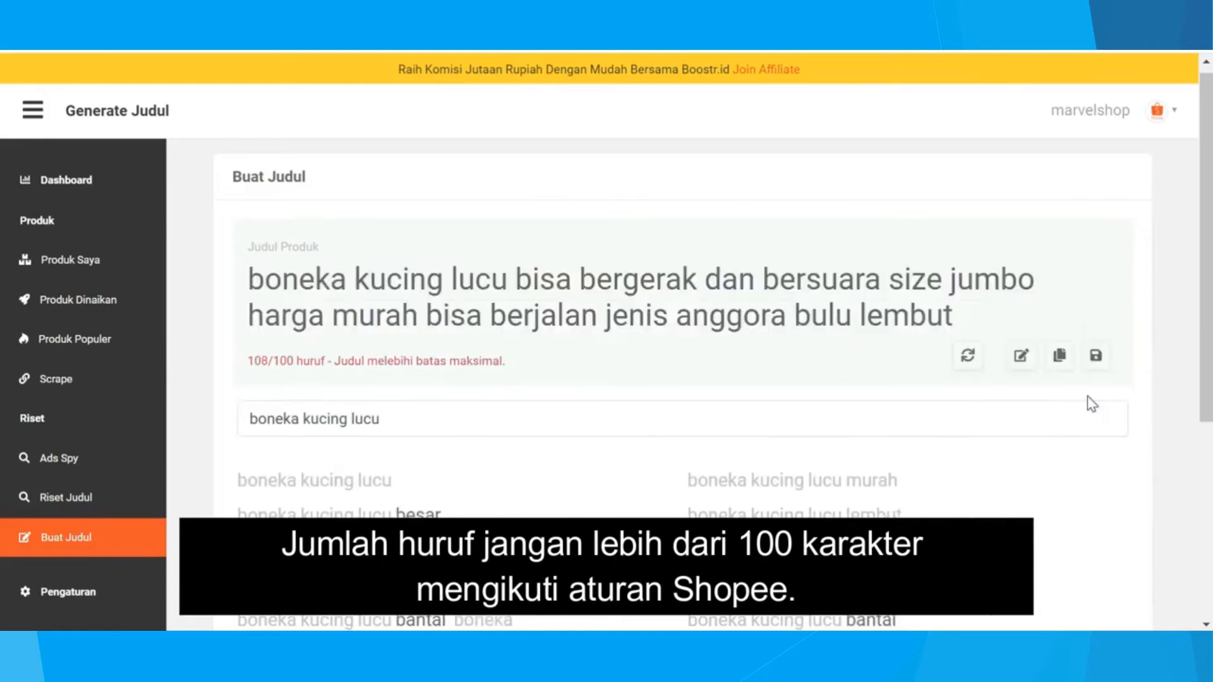
{"action": "left_click", "coordinate": [1022, 357]}
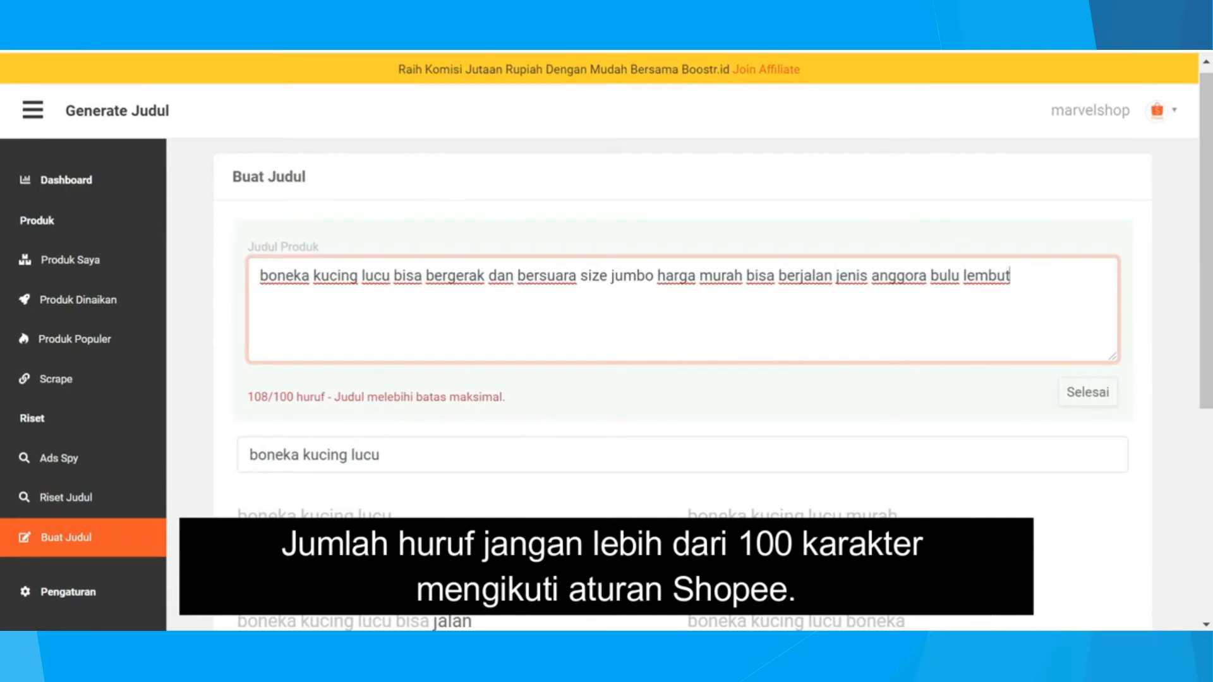
{"action": "key", "text": "BackSpace"}
{"action": "key", "text": "BackSpace"}
{"action": "key", "text": "BackSpace"}
{"action": "key", "text": "BackSpace"}
{"action": "key", "text": "BackSpace"}
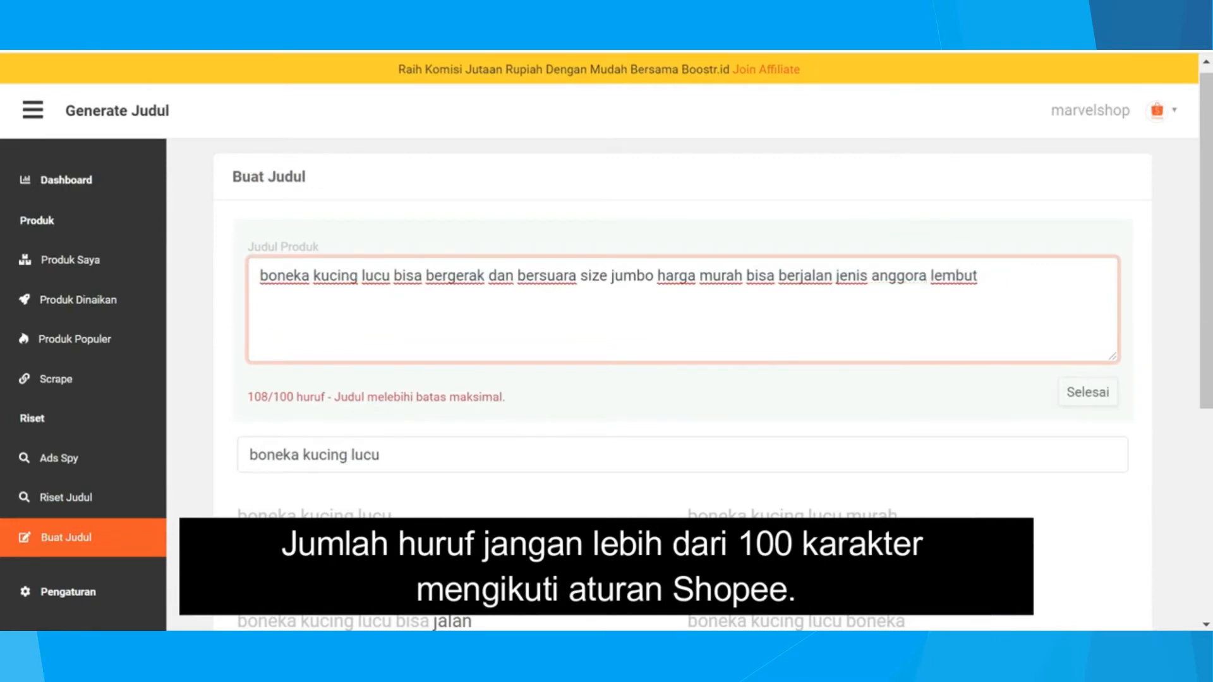
{"action": "left_click", "coordinate": [1084, 402]}
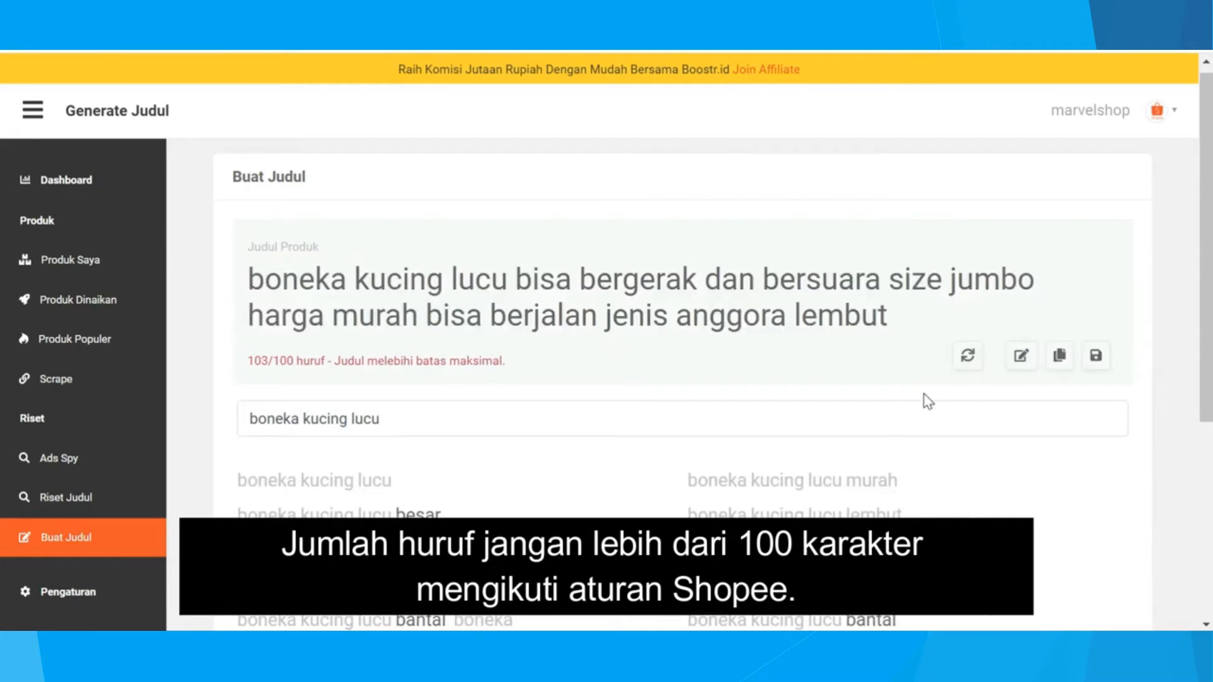
Remove the final word "lembut" from the product title and finish the edit
{"action": "left_click", "coordinate": [1021, 356]}
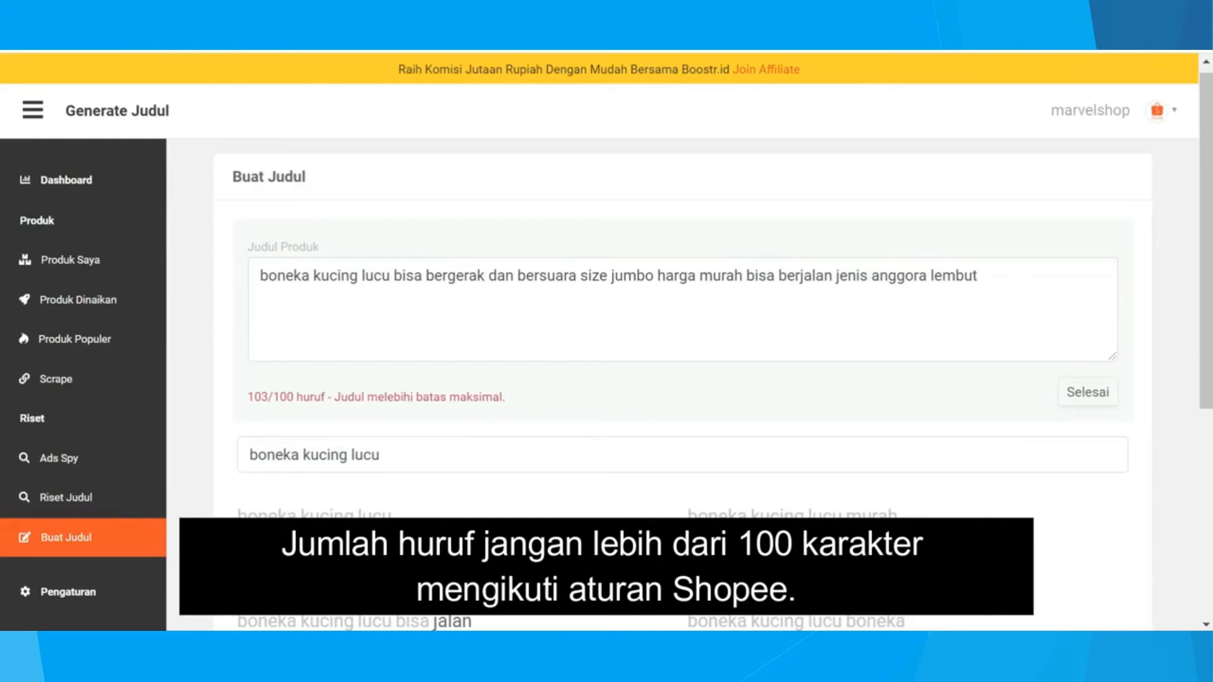
{"action": "left_click", "coordinate": [978, 276]}
{"action": "key", "text": "BackSpace"}
{"action": "key", "text": "BackSpace"}
{"action": "key", "text": "BackSpace"}
{"action": "key", "text": "BackSpace"}
{"action": "key", "text": "BackSpace"}
{"action": "key", "text": "BackSpace"}
{"action": "key", "text": "BackSpace"}
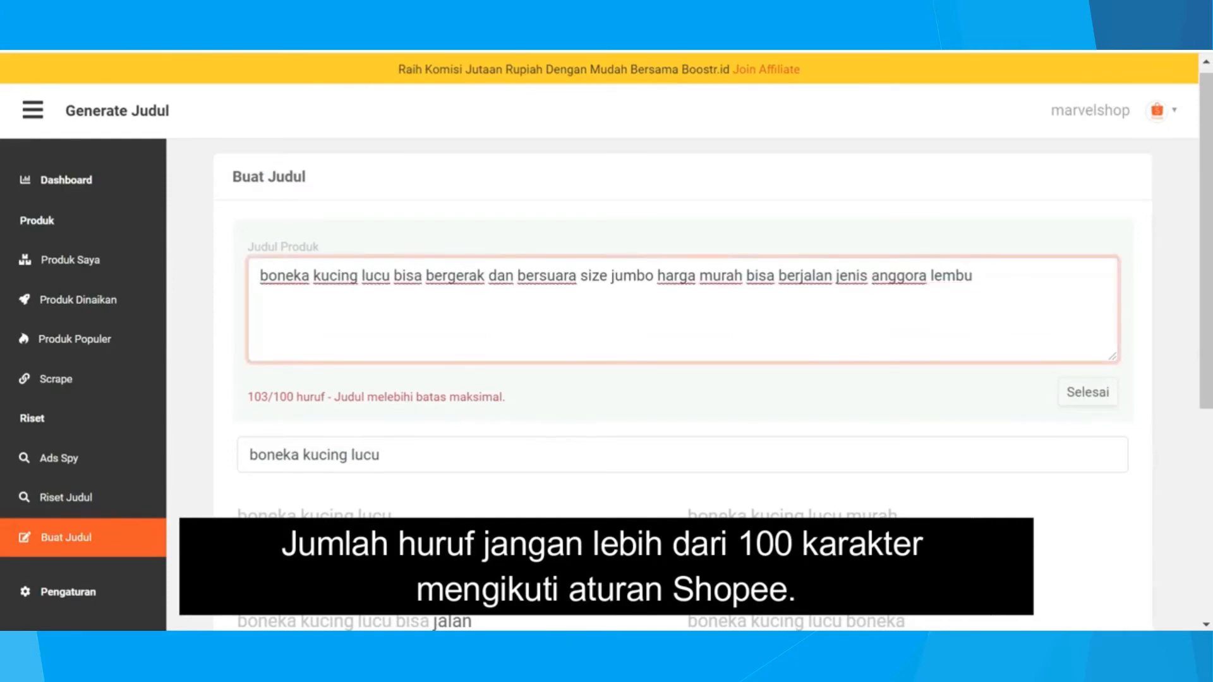
{"action": "left_click", "coordinate": [1074, 393]}
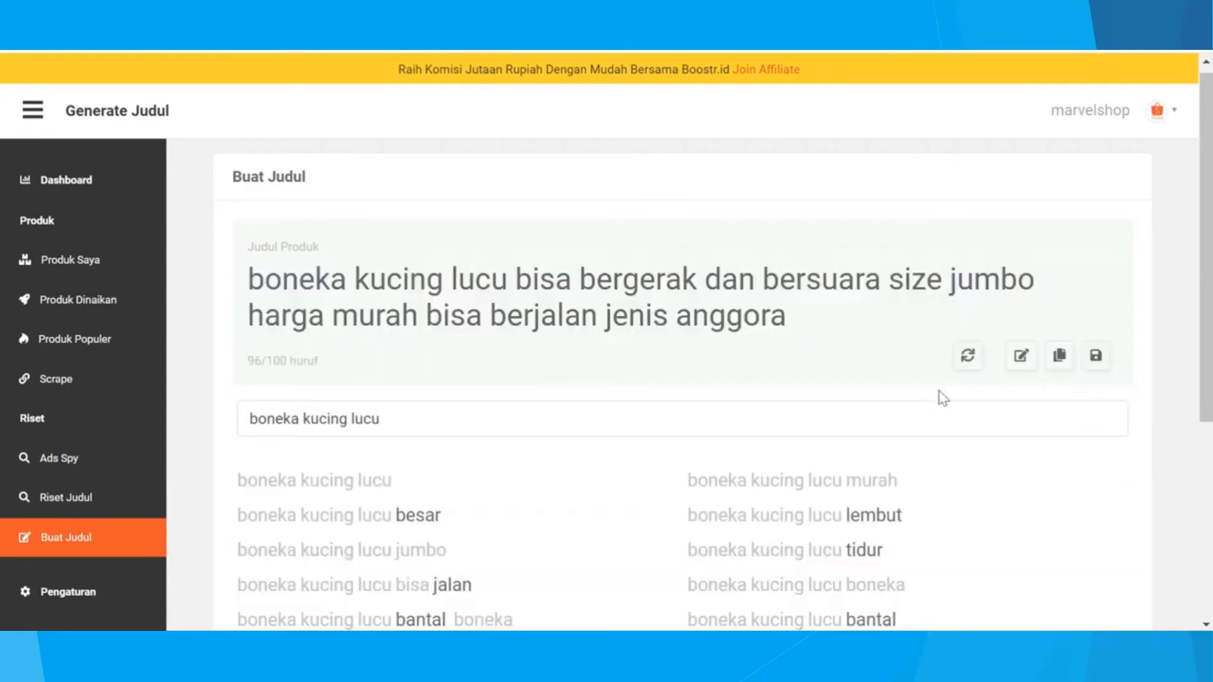
Save the cat doll title and check it in the list of saved titles
{"action": "left_click", "coordinate": [1098, 357]}
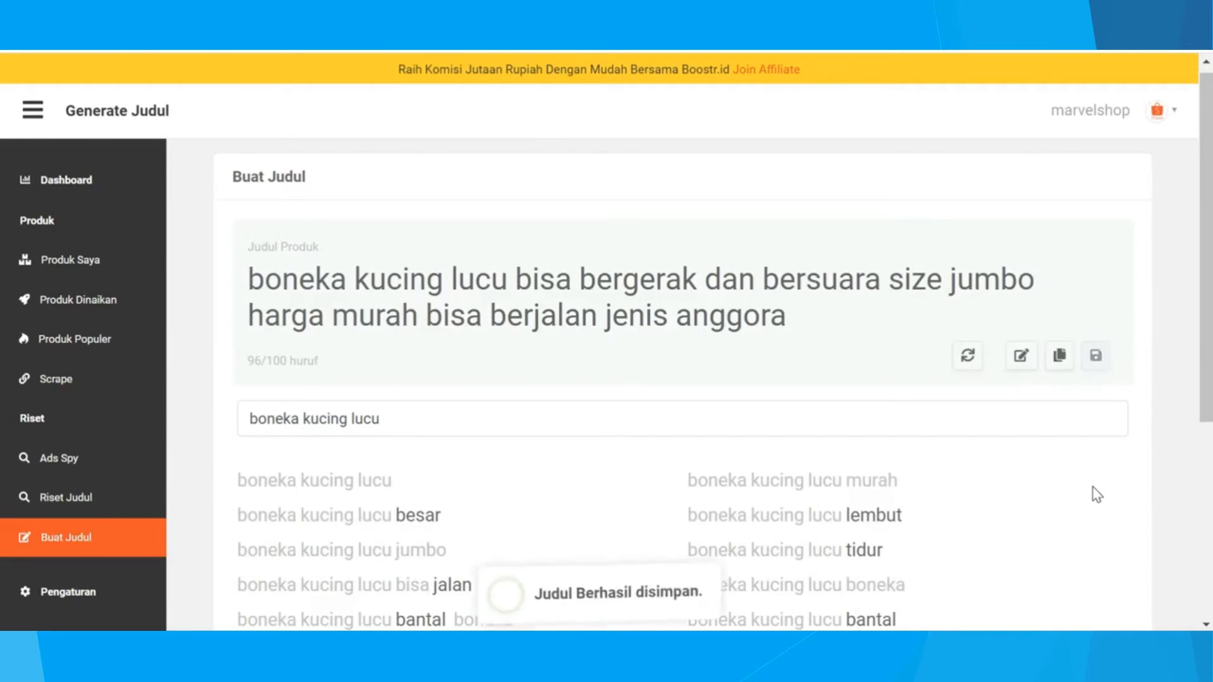
{"action": "scroll", "coordinate": [1063, 515], "scroll_direction": "down", "scroll_amount": 5}
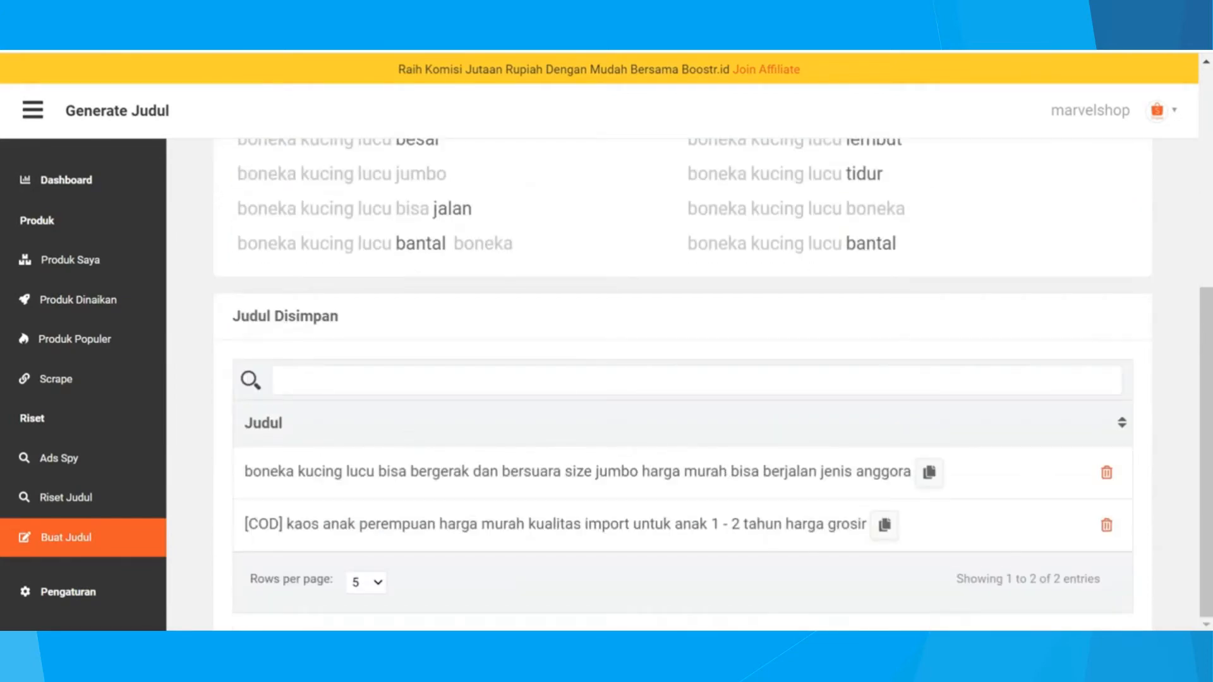
{"action": "scroll", "coordinate": [861, 495], "scroll_direction": "up", "scroll_amount": 6}
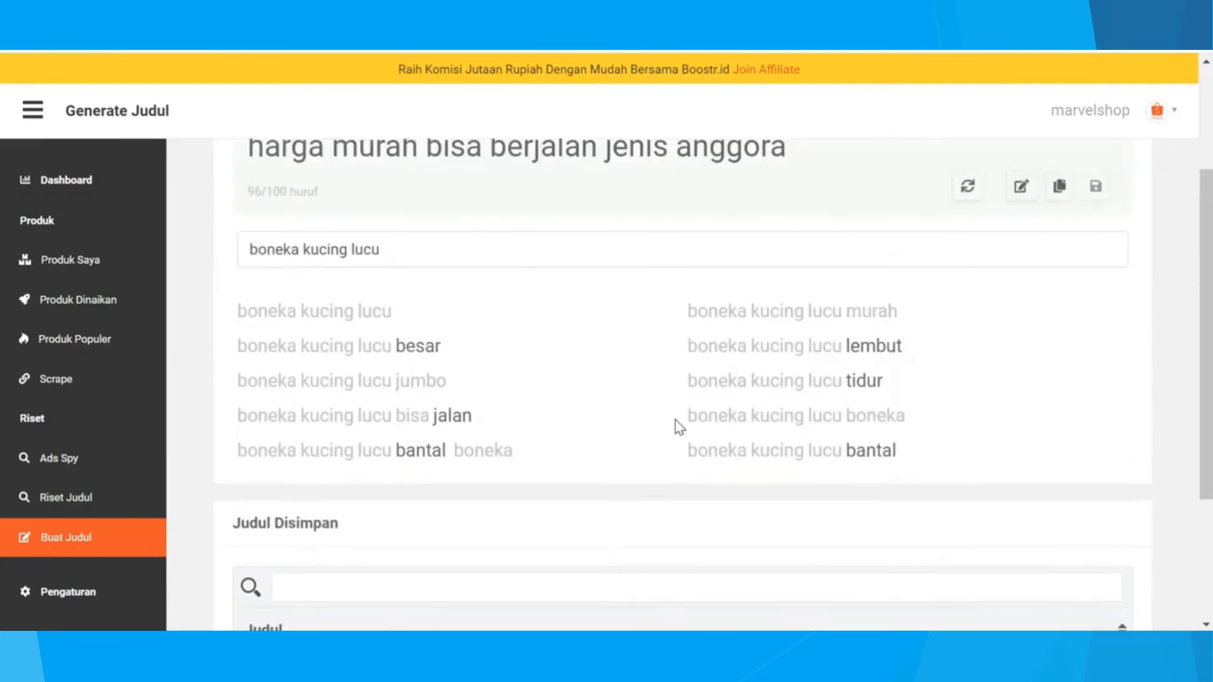
Reset the product title and replace the keyword with "pot bunga" to get new suggestions
{"action": "left_click_drag", "start_coordinate": [387, 426], "coordinate": [248, 426]}
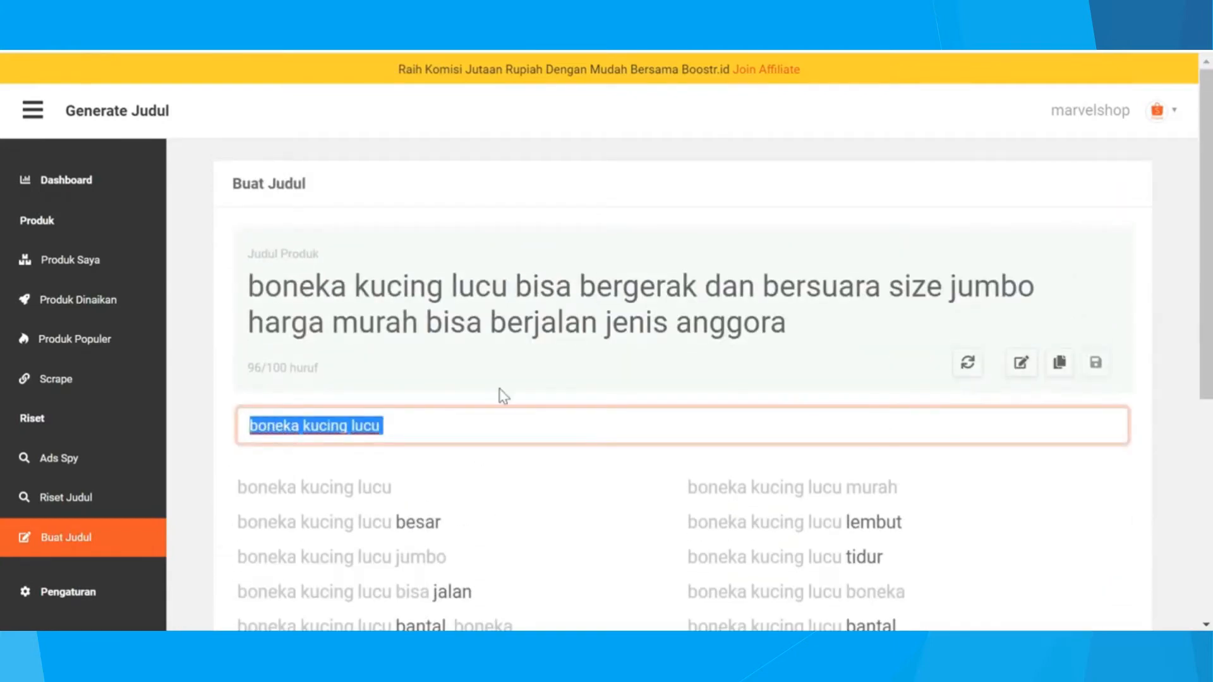
{"action": "left_click", "coordinate": [965, 362]}
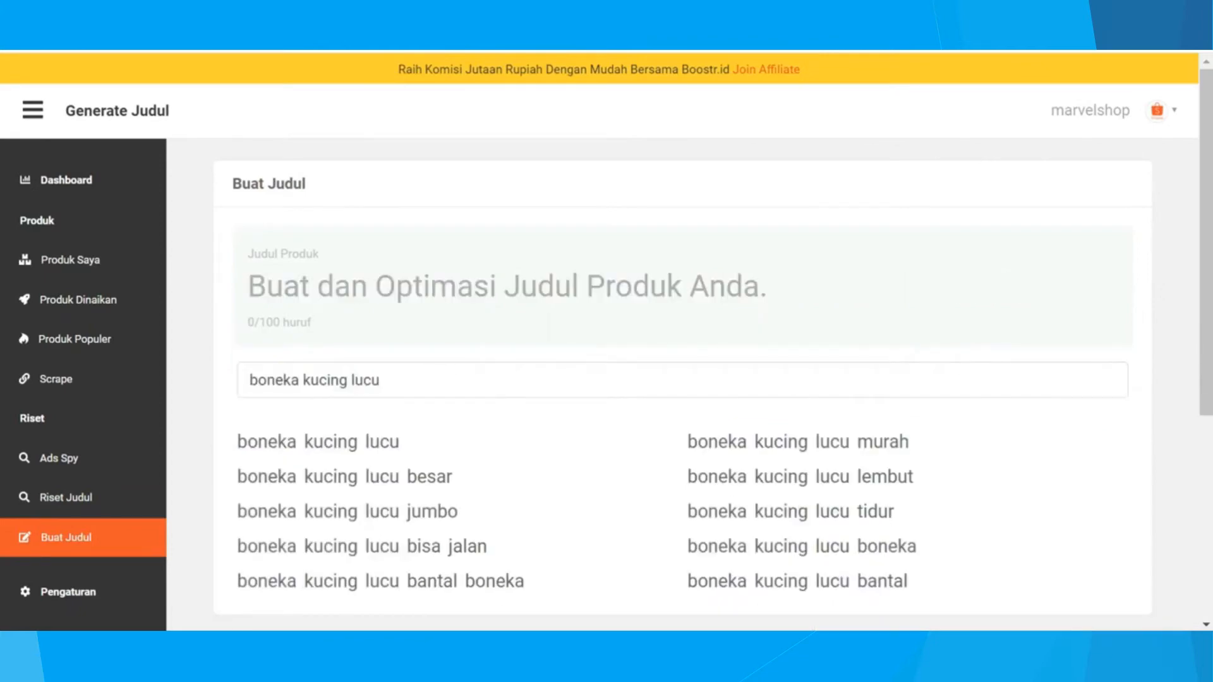
{"action": "left_click_drag", "start_coordinate": [417, 371], "coordinate": [292, 384]}
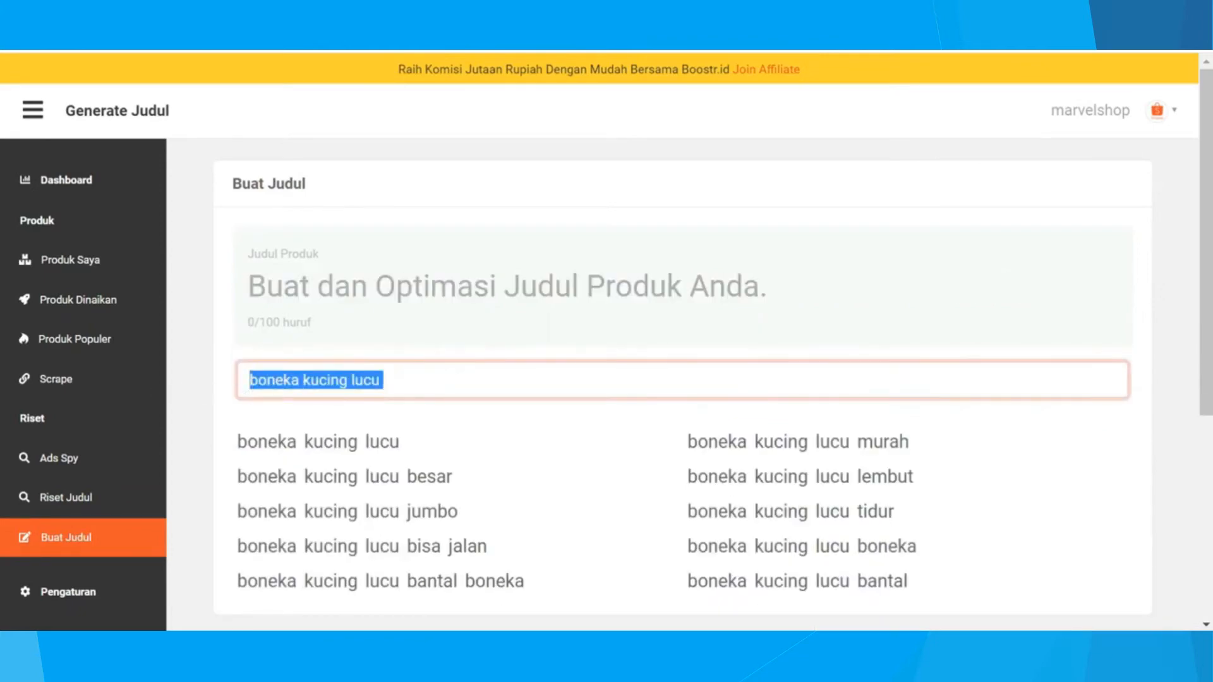
{"action": "type", "text": "pot bunga"}
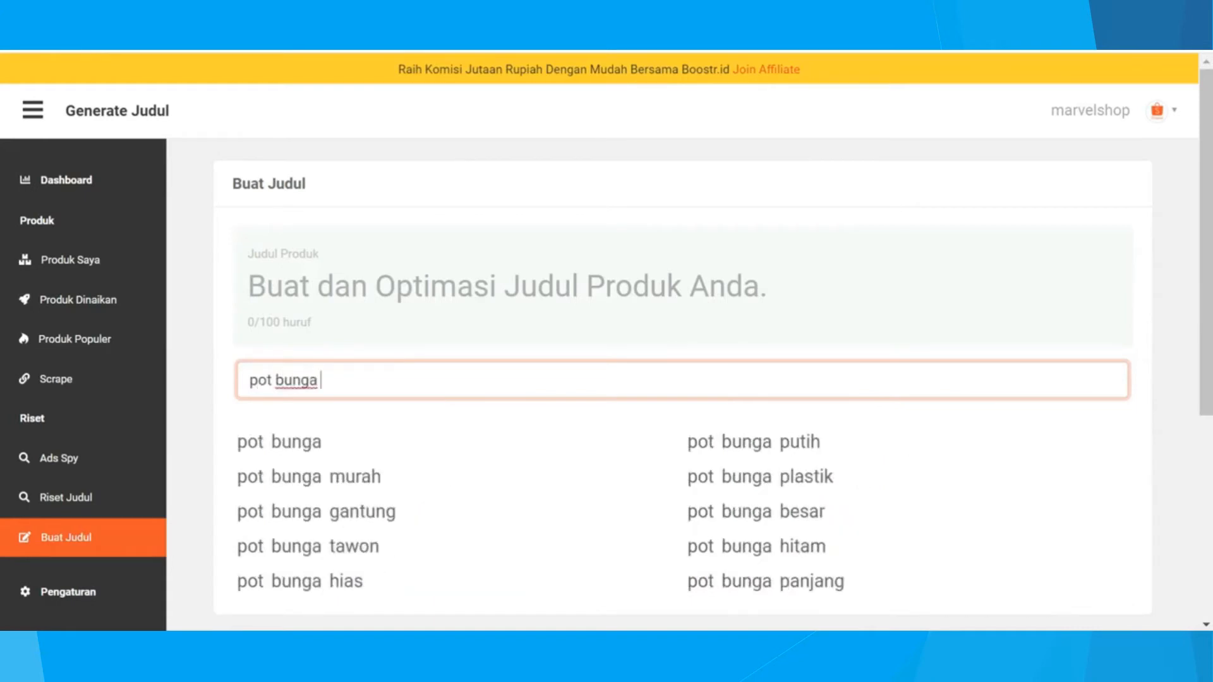
Build the title "pot bunga putih murah plastik gantung besar hias" from the suggested keywords
{"action": "left_click", "coordinate": [250, 442]}
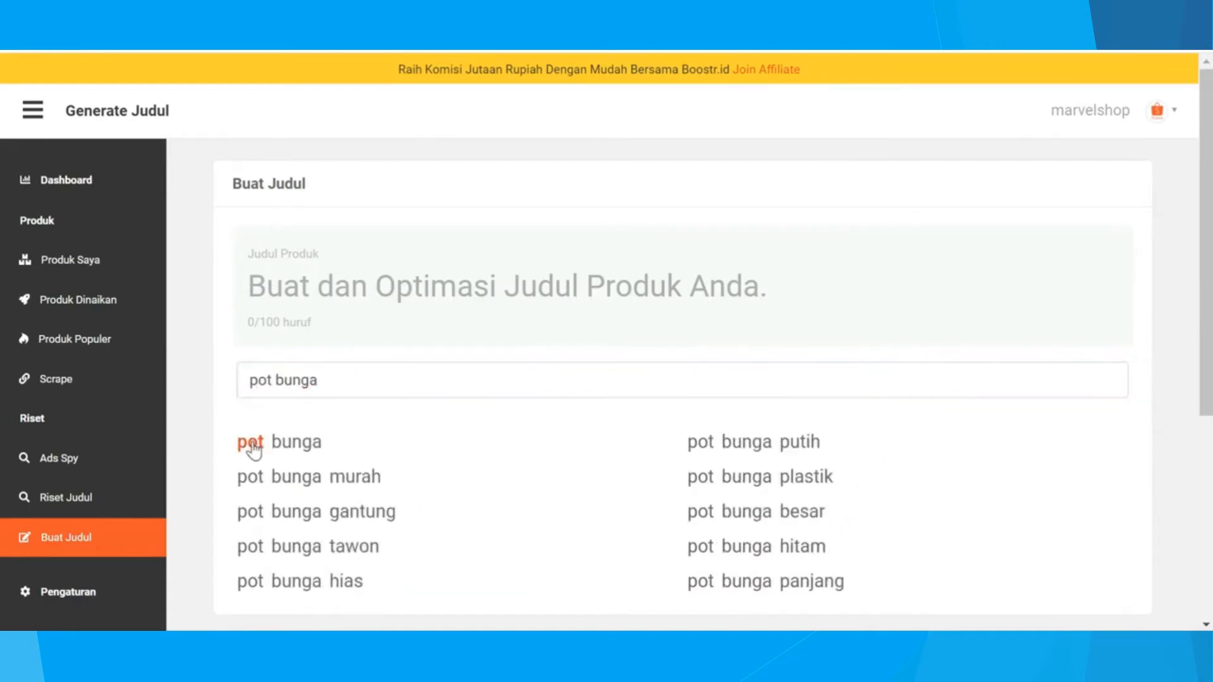
{"action": "left_click", "coordinate": [290, 465]}
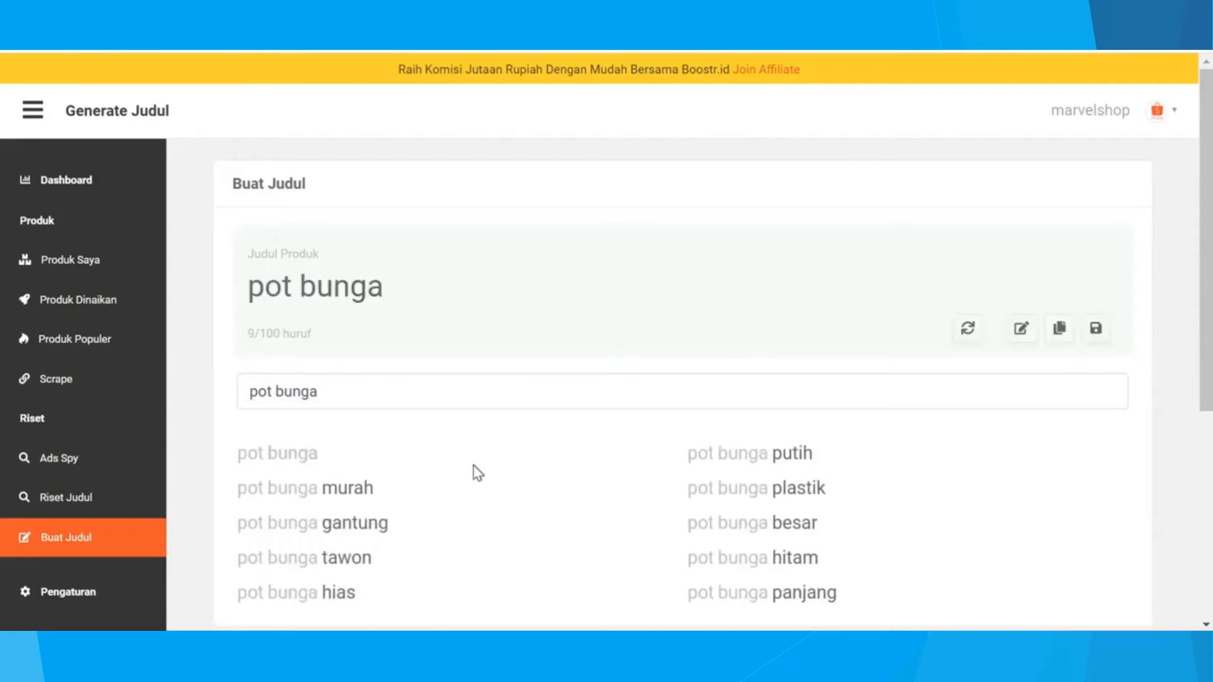
{"action": "left_click", "coordinate": [787, 451]}
{"action": "left_click", "coordinate": [359, 488]}
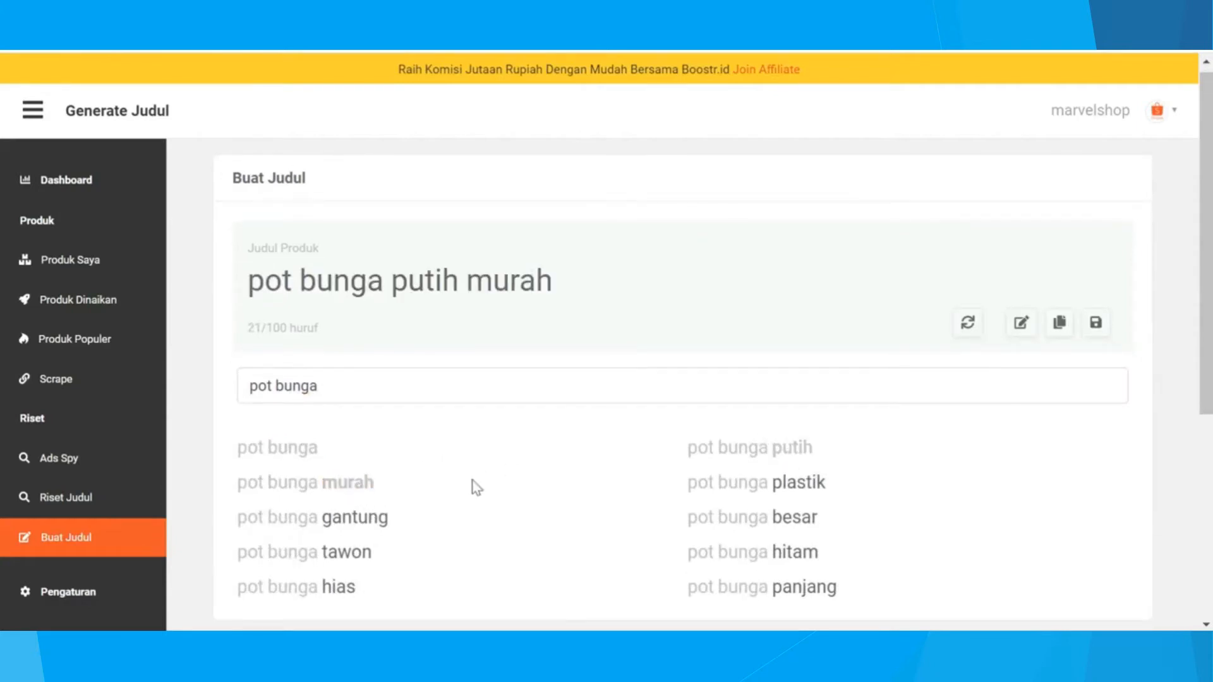
{"action": "left_click", "coordinate": [797, 490]}
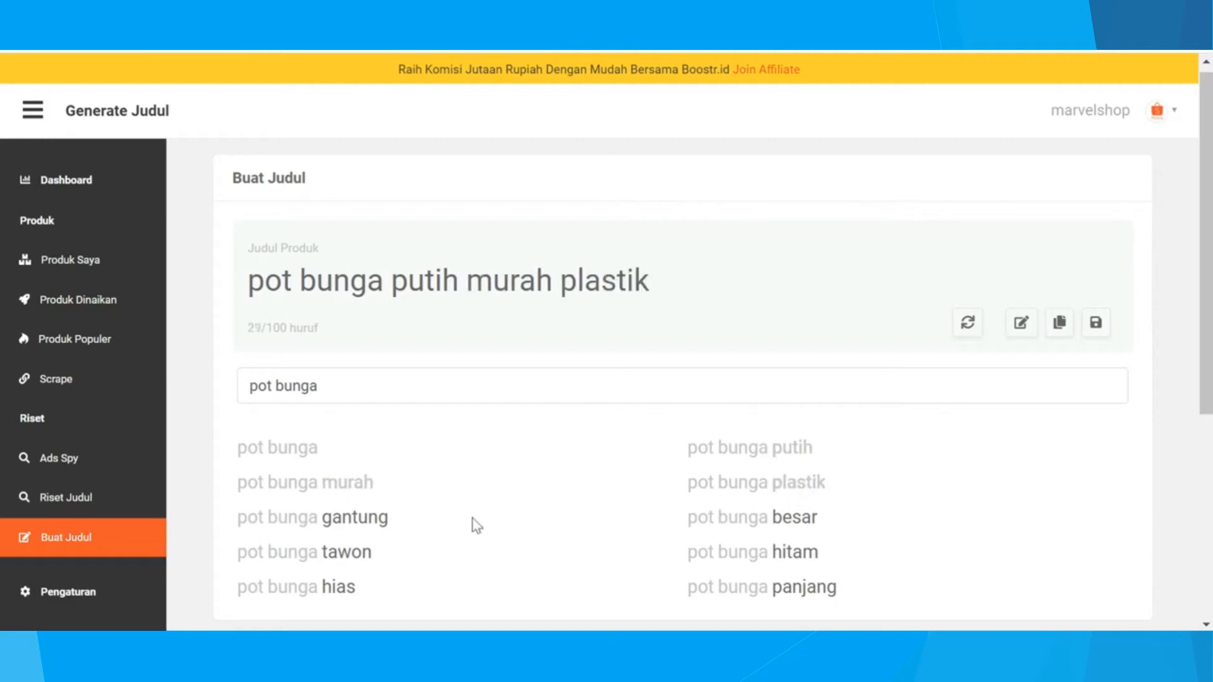
{"action": "left_click", "coordinate": [373, 522]}
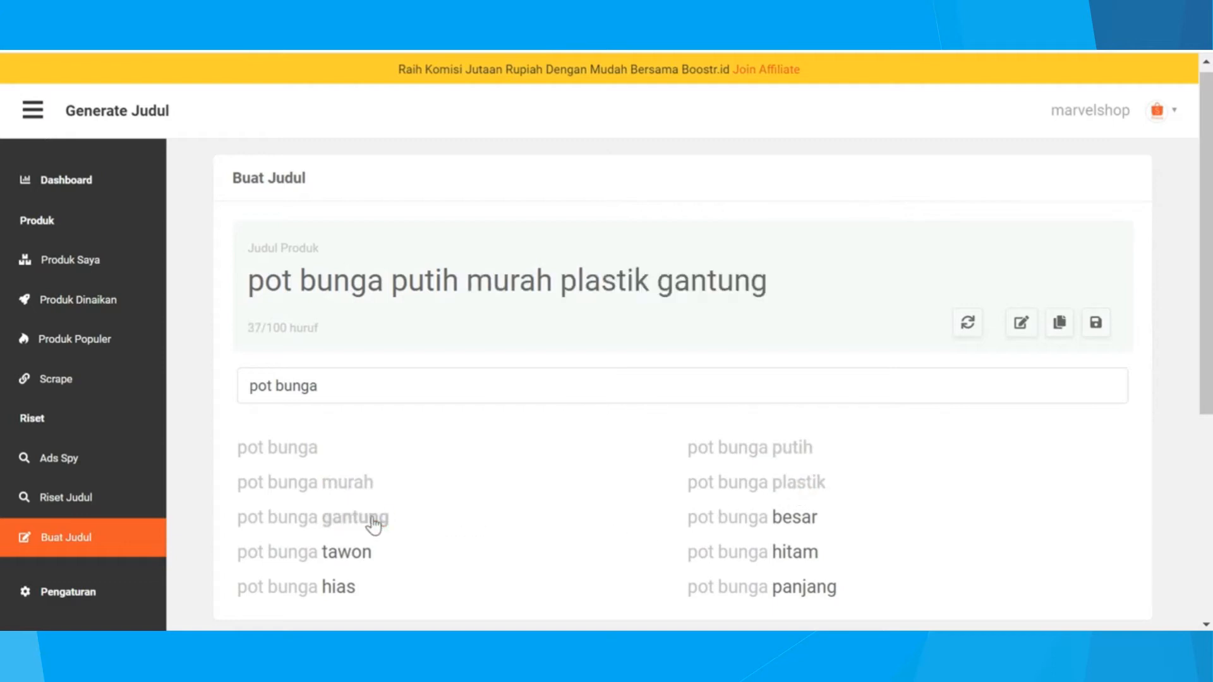
{"action": "left_click", "coordinate": [793, 519]}
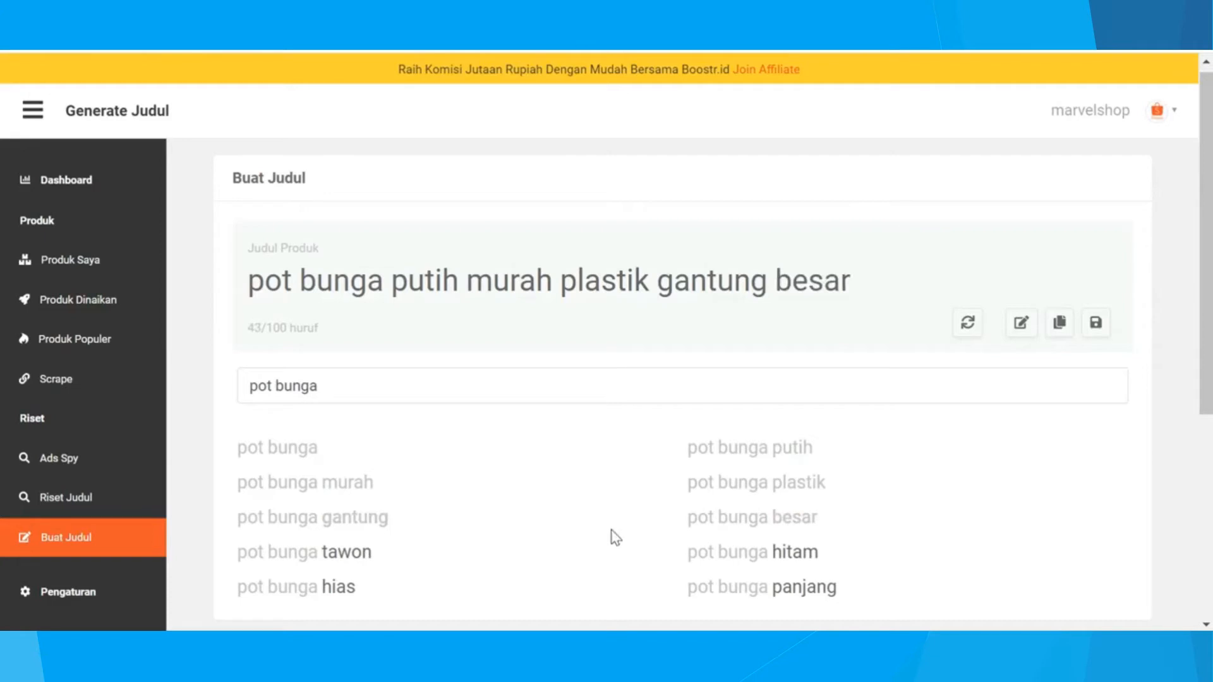
{"action": "left_click", "coordinate": [332, 587]}
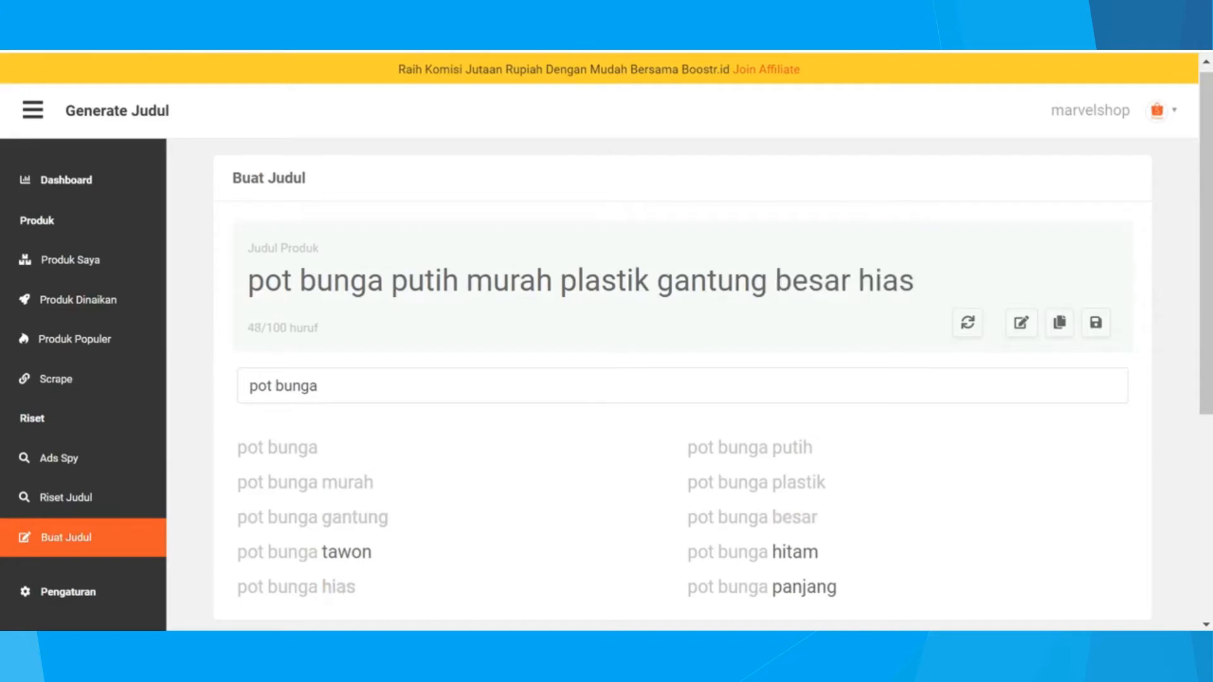
Extend the keyword to "pot bunga putih" and add the suggested words "20", "25", "30" and "cm" to the title
{"action": "left_click", "coordinate": [610, 382]}
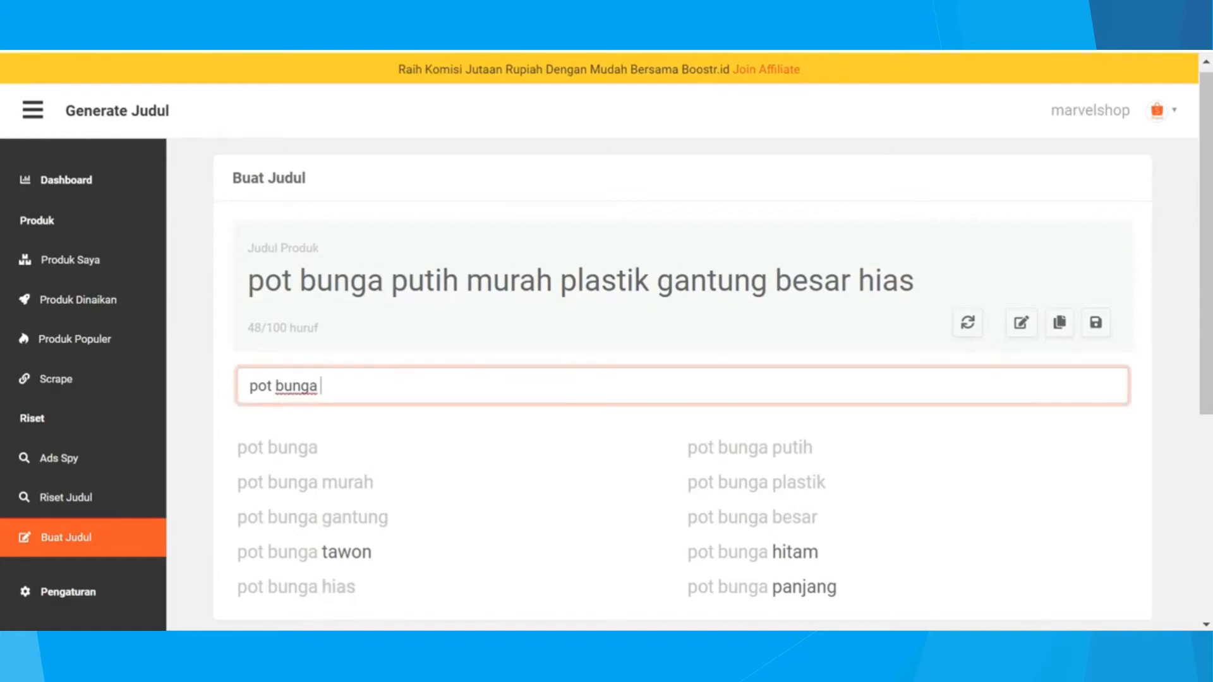
{"action": "type", "text": "putih"}
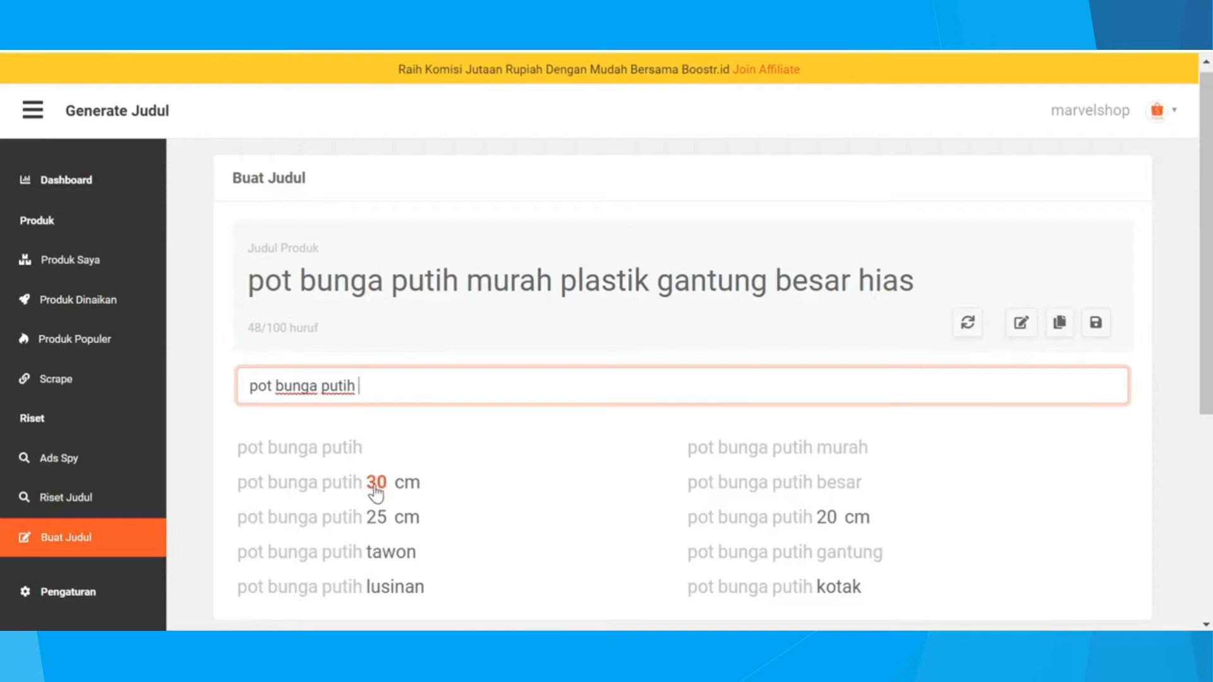
{"action": "left_click", "coordinate": [821, 519]}
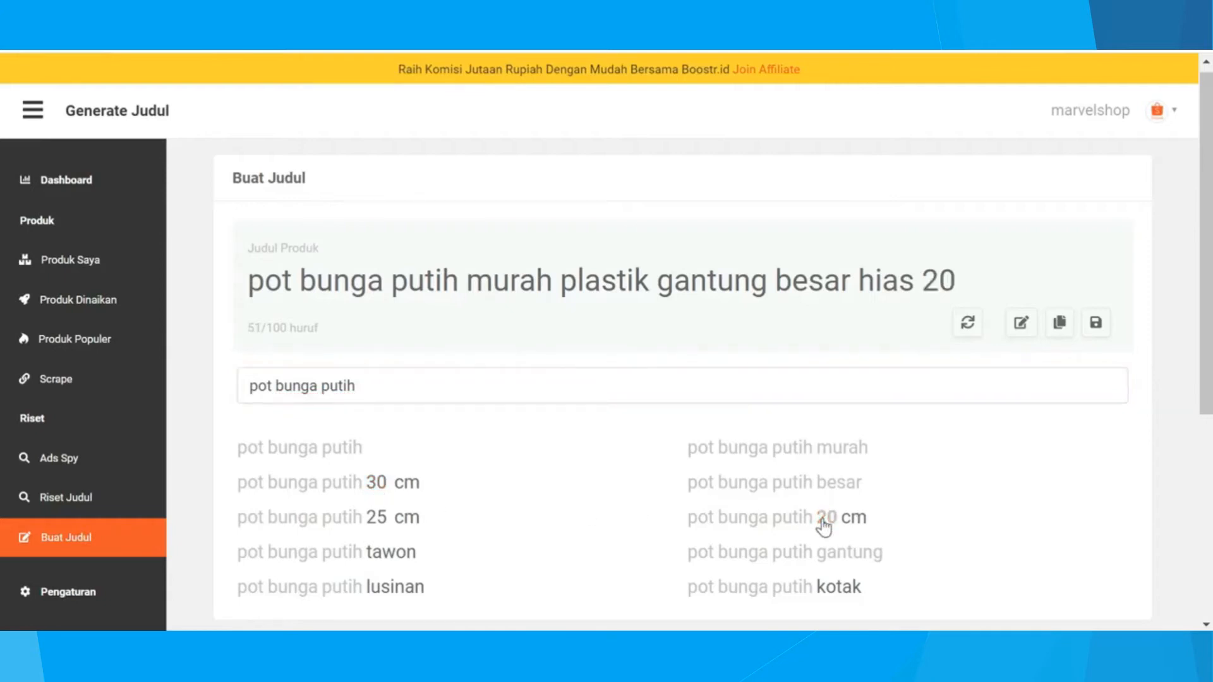
{"action": "left_click", "coordinate": [379, 517]}
{"action": "left_click", "coordinate": [381, 483]}
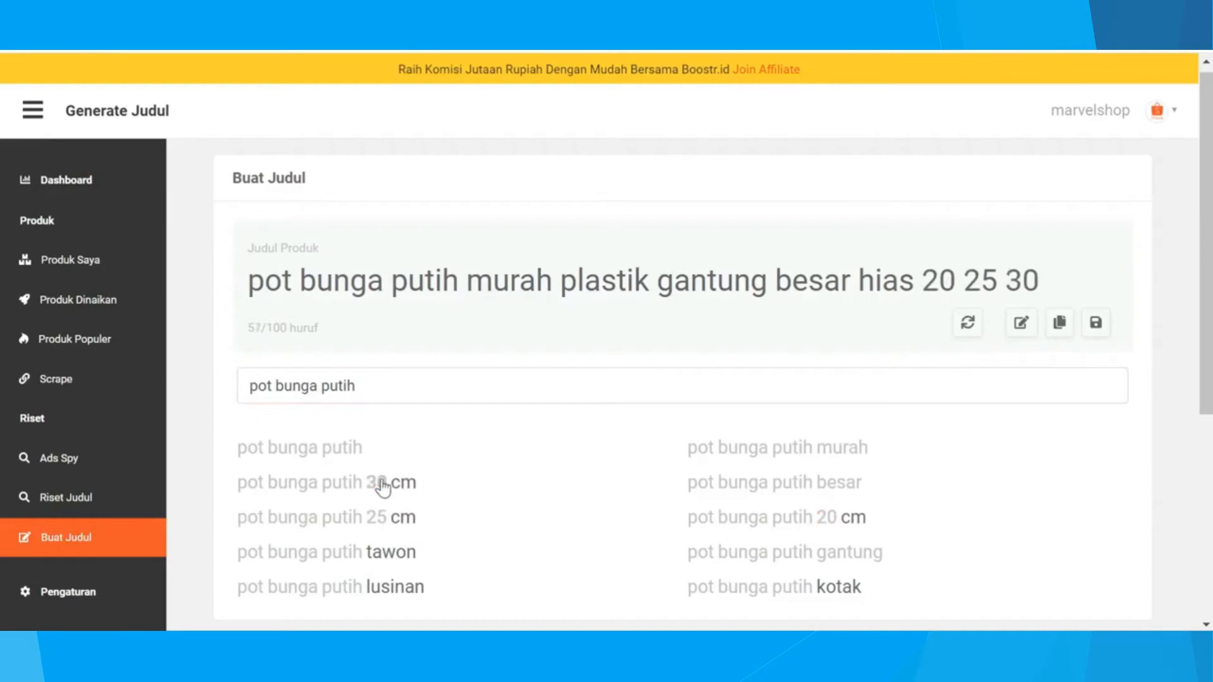
{"action": "left_click", "coordinate": [404, 484]}
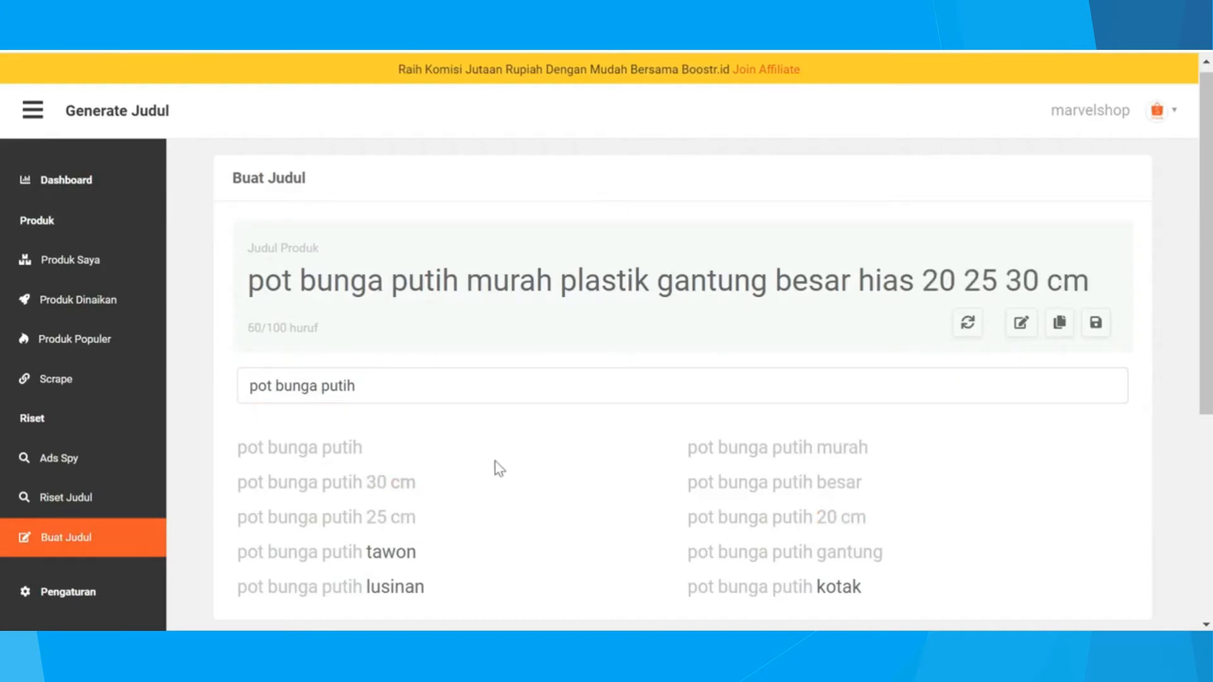
{"action": "scroll", "coordinate": [511, 484], "scroll_direction": "down", "scroll_amount": 1}
{"action": "scroll", "coordinate": [512, 484], "scroll_direction": "up", "scroll_amount": 1}
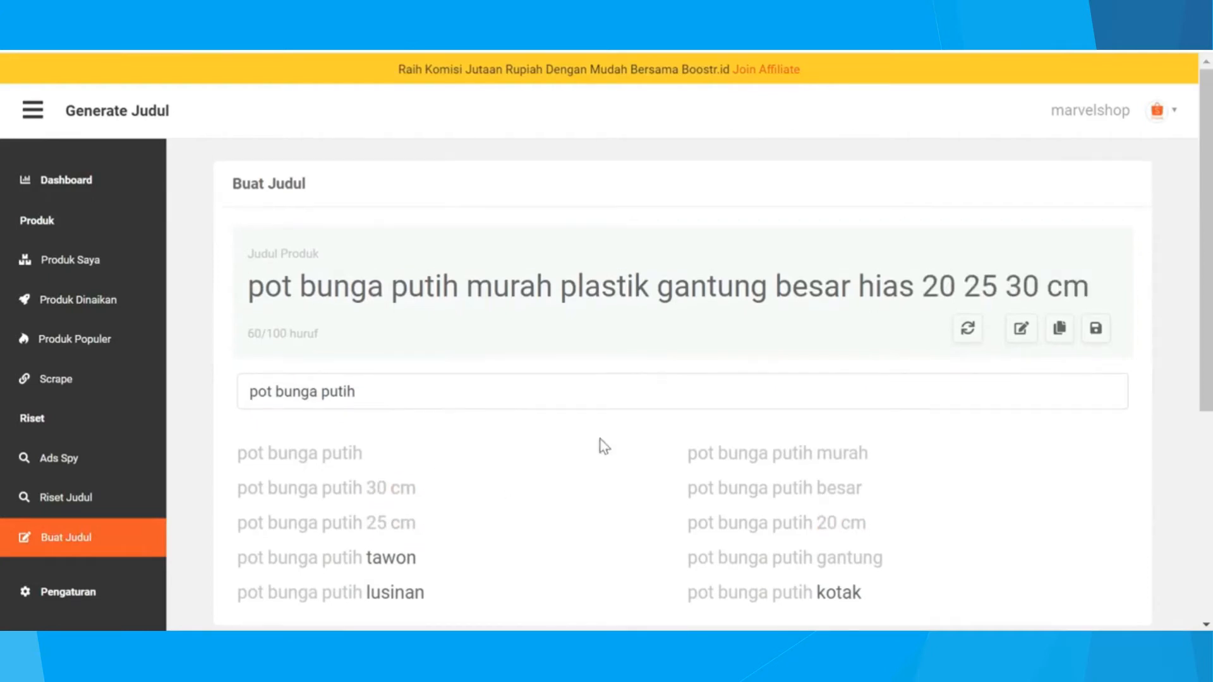
Edit the flower pot title, inserting "harga" before "murah" and "bahan" before "plastik"
{"action": "left_click", "coordinate": [1022, 330]}
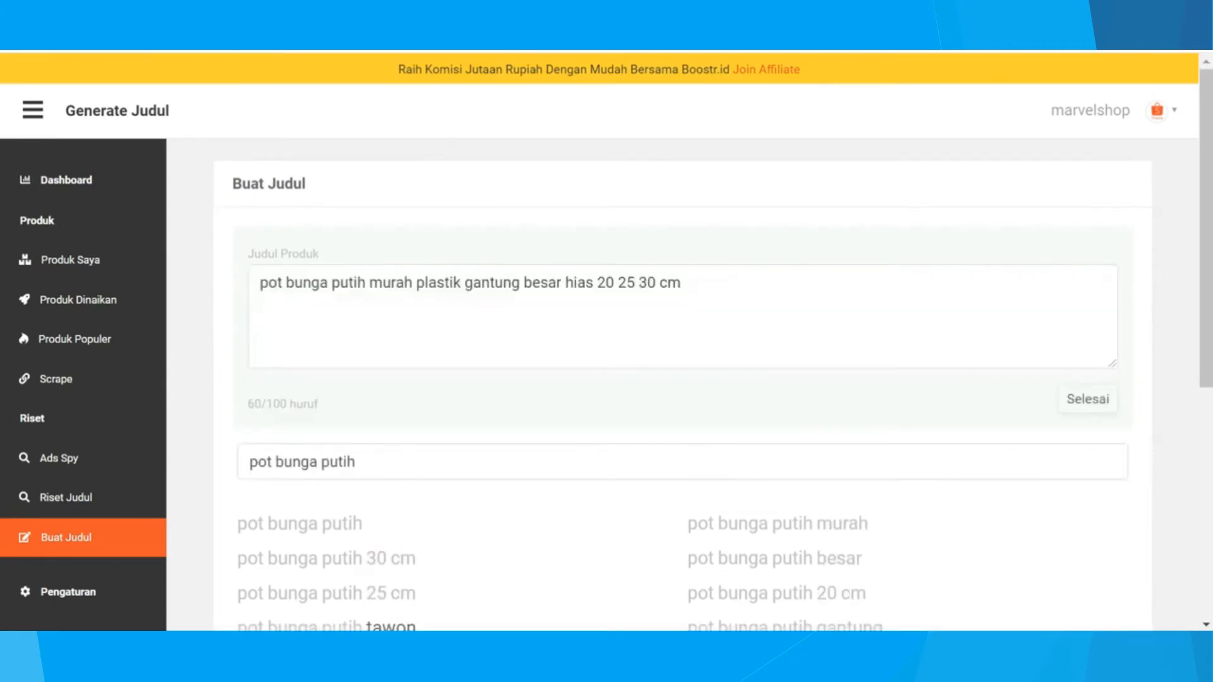
{"action": "left_click", "coordinate": [406, 282]}
{"action": "type", "text": "harga"}
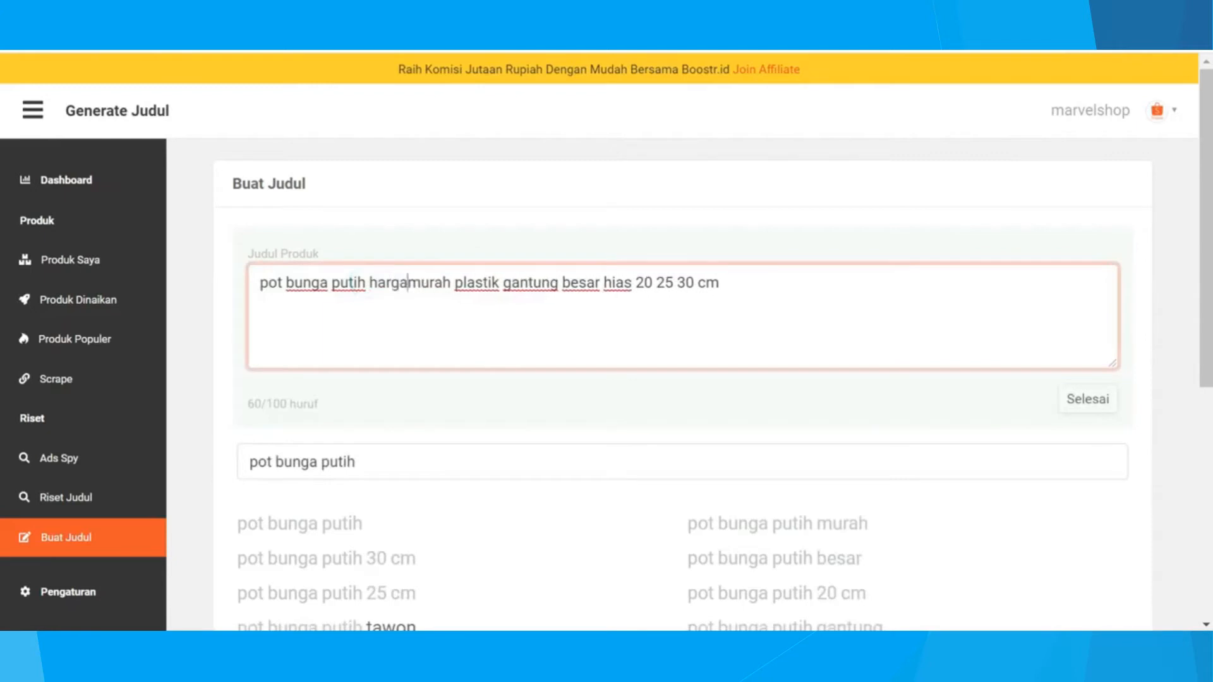
{"action": "type", "text": " murah"}
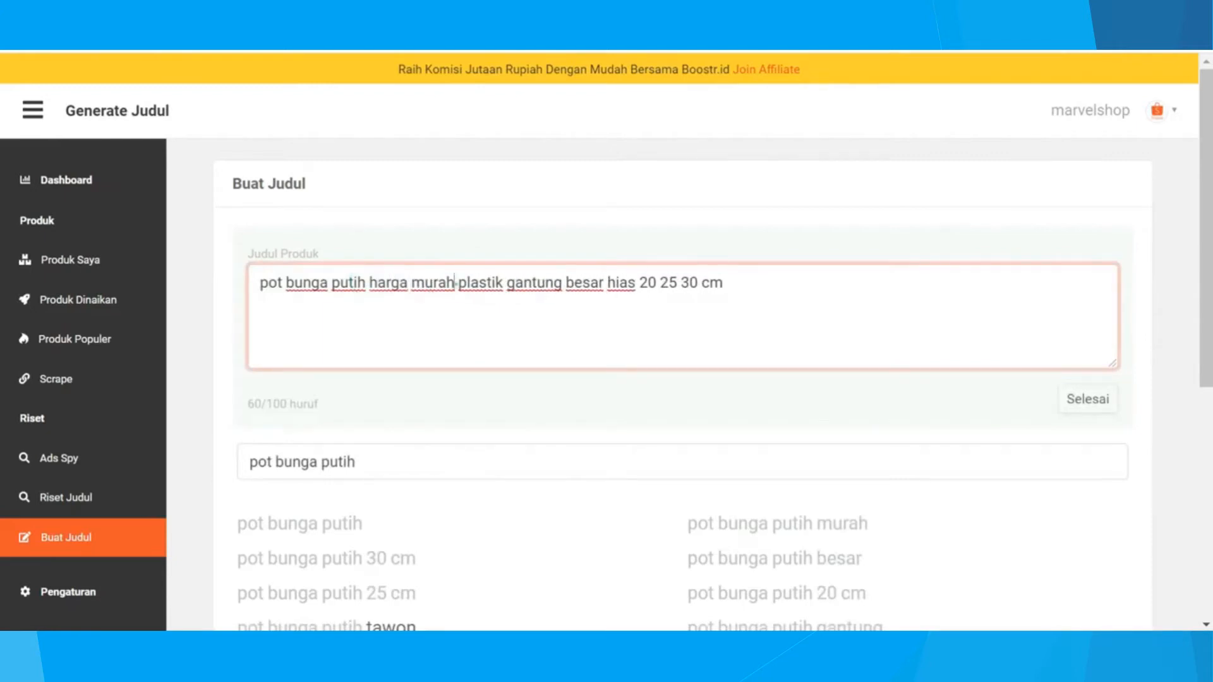
{"action": "type", "text": " bahan"}
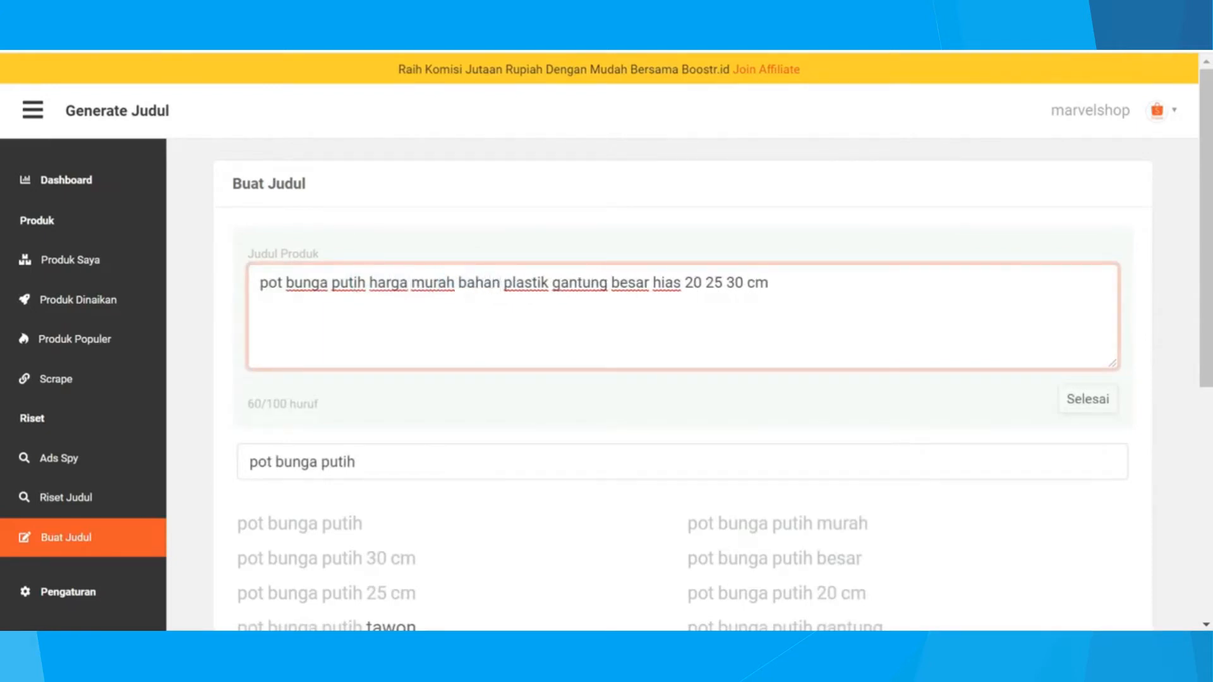
Insert "premium model" before "gantung", "ukuran" before "besar" and "untuk bunga" before "hias" in the flower pot title, and finish editing
{"action": "left_click", "coordinate": [551, 282]}
{"action": "type", "text": "prem"}
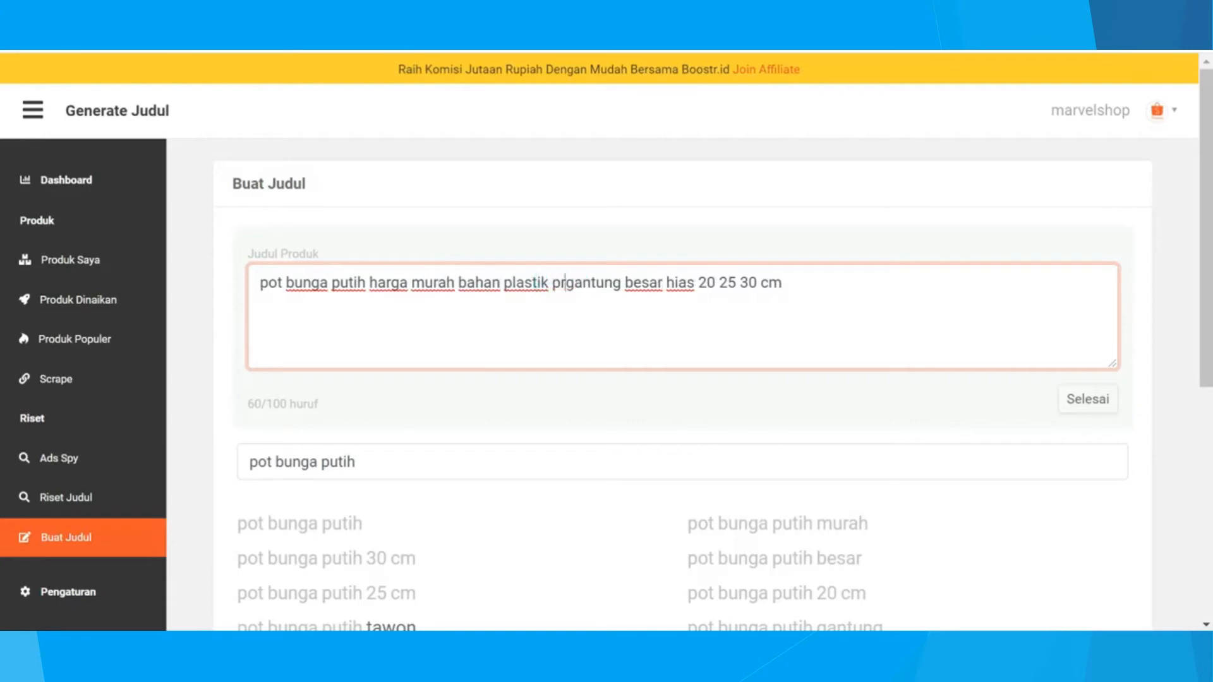
{"action": "type", "text": "ium mod"}
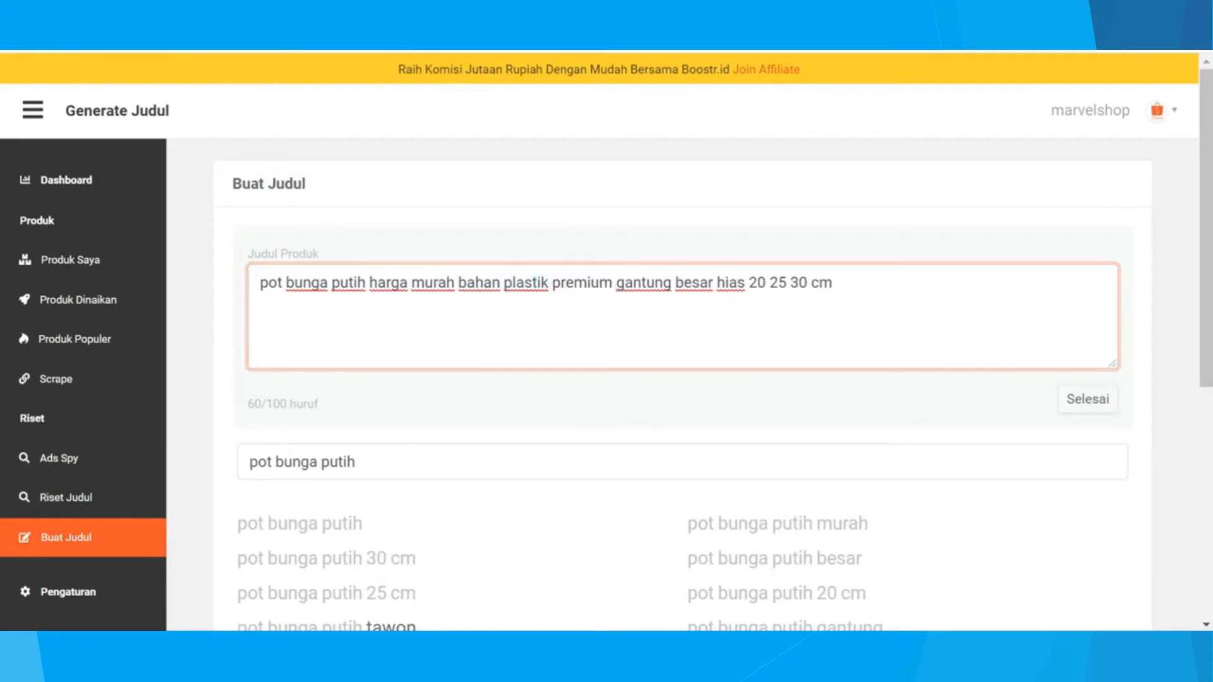
{"action": "type", "text": "el gant"}
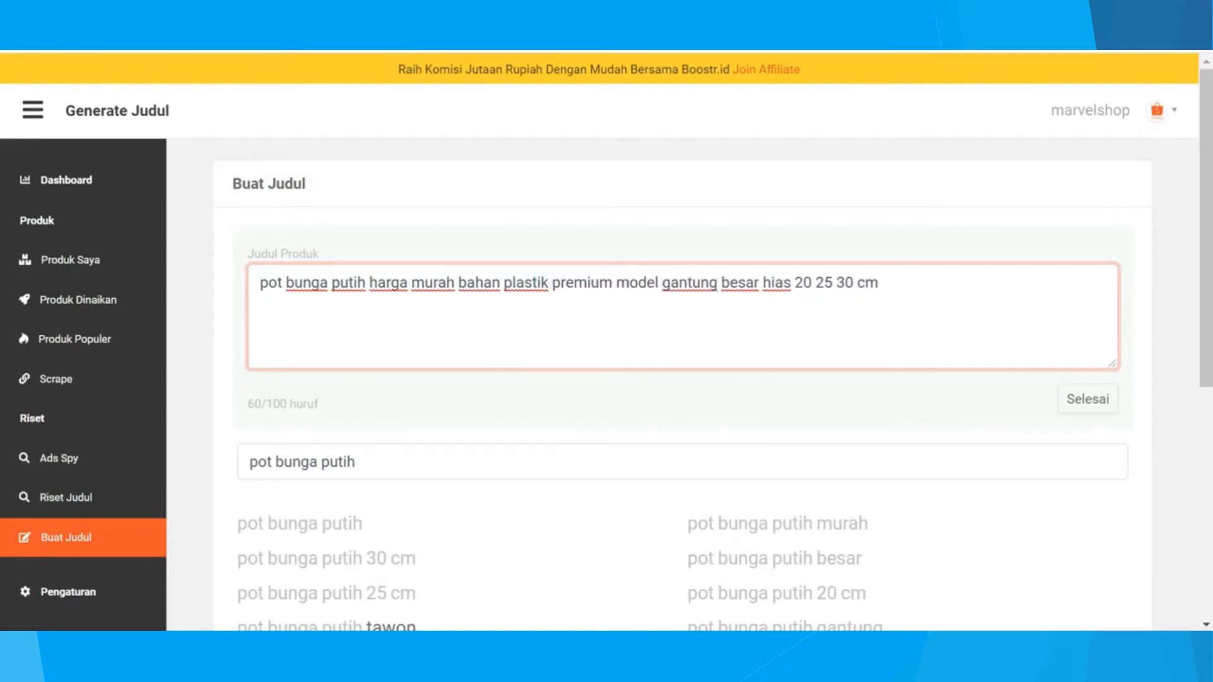
{"action": "type", "text": "ung ukuran"}
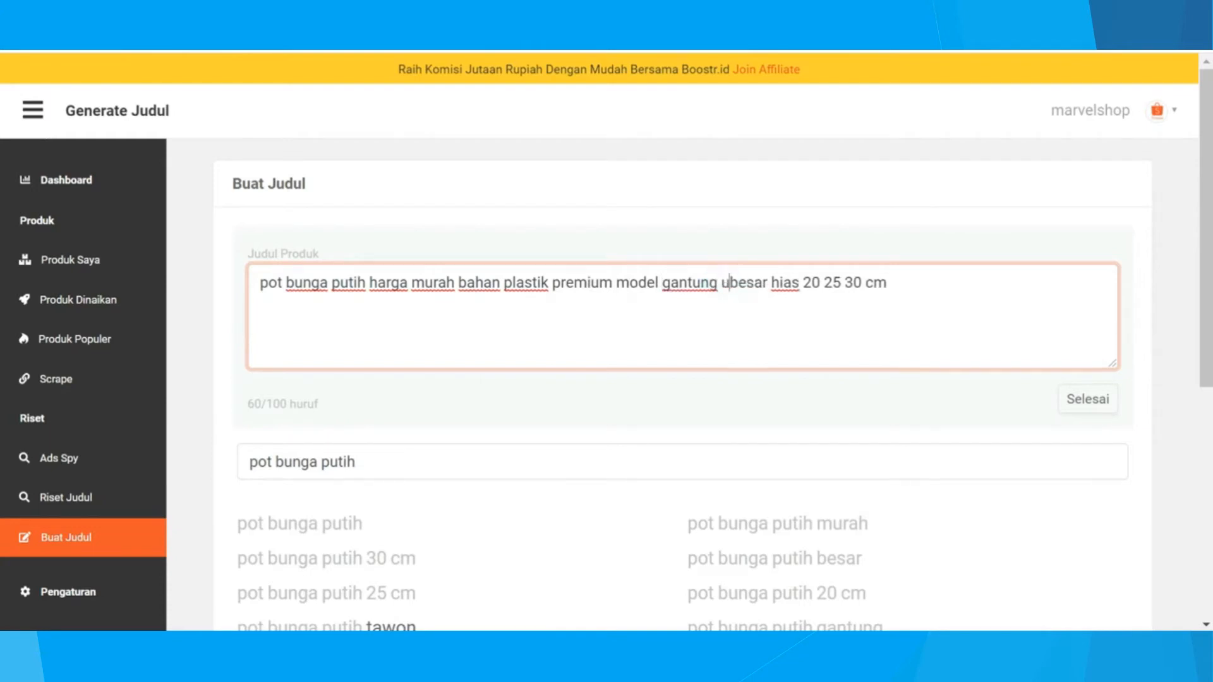
{"action": "type", "text": " besar "}
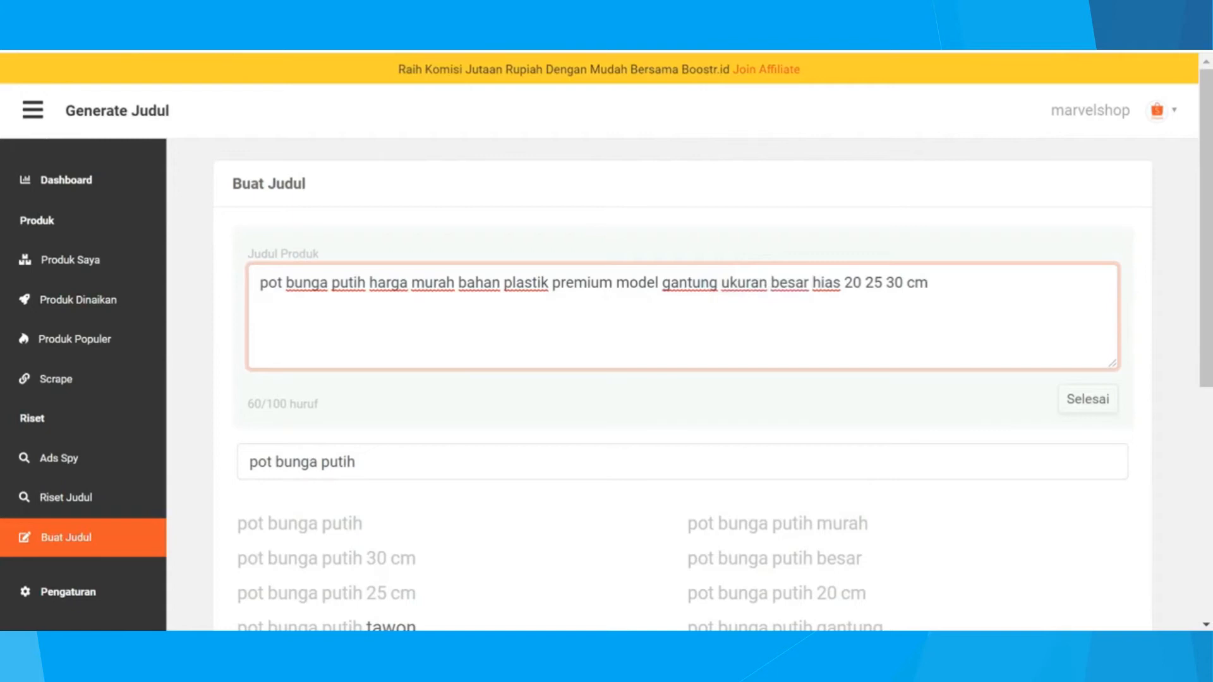
{"action": "type", "text": "untuk b"}
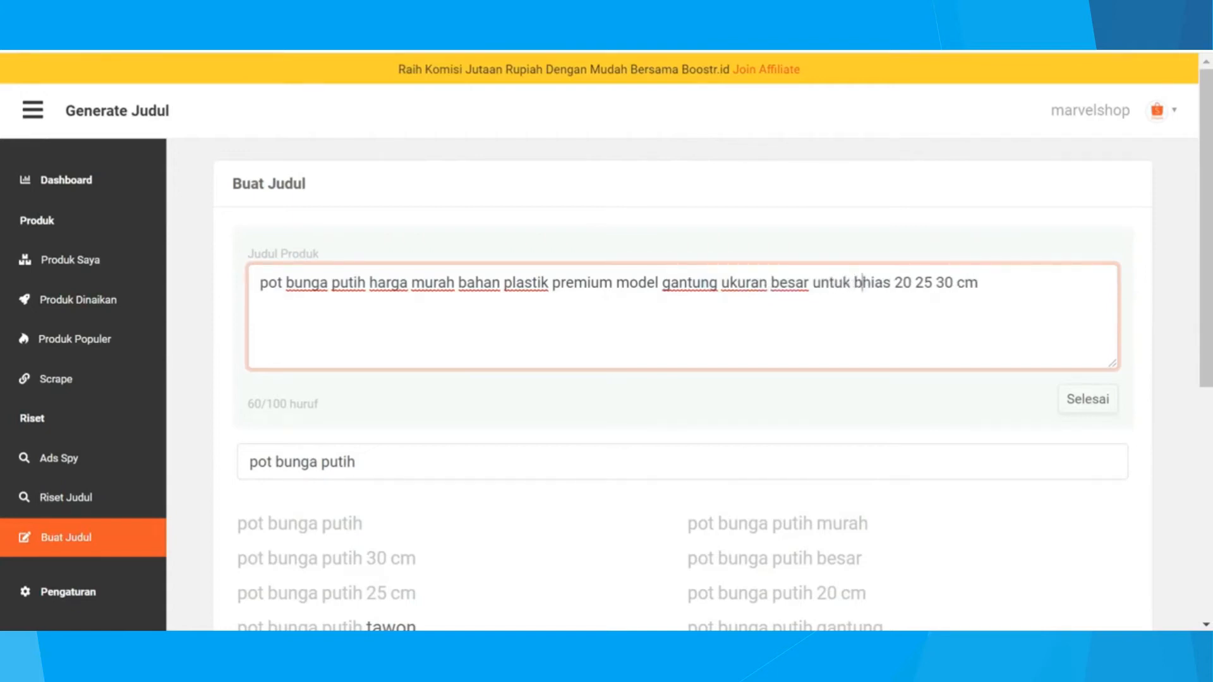
{"action": "type", "text": "unga"}
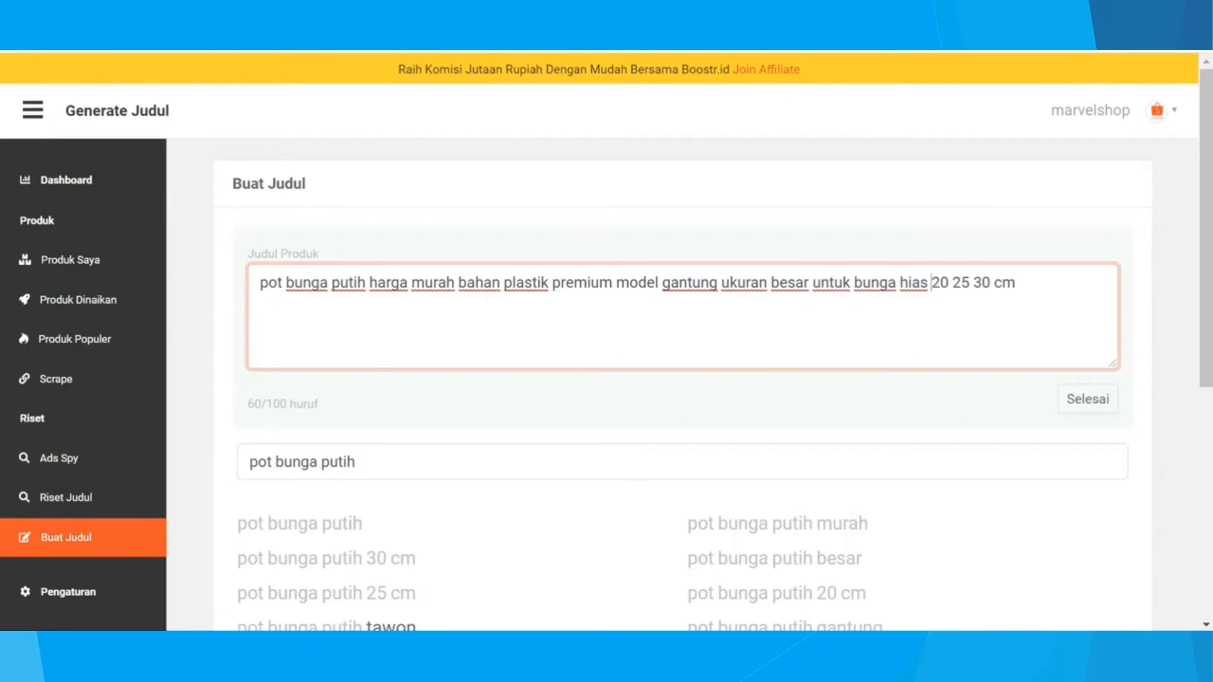
{"action": "left_click", "coordinate": [1083, 400]}
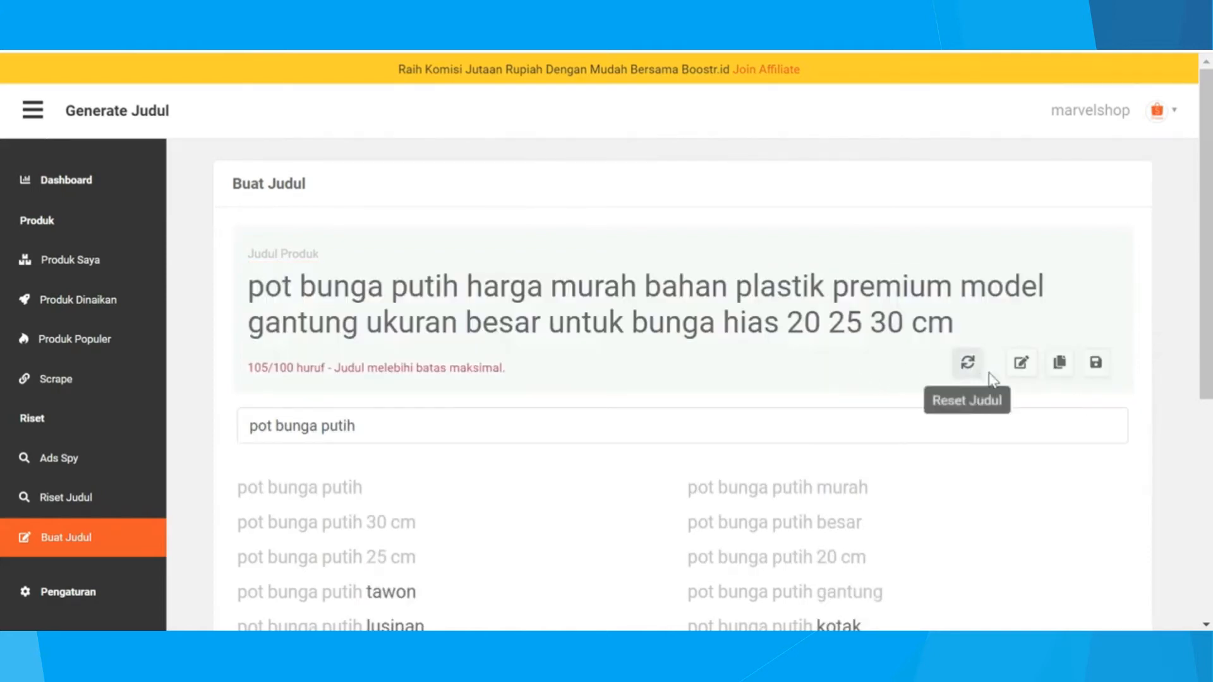
Shorten the flower pot title by removing "20 25 30 cm" from its end
{"action": "left_click", "coordinate": [1020, 365]}
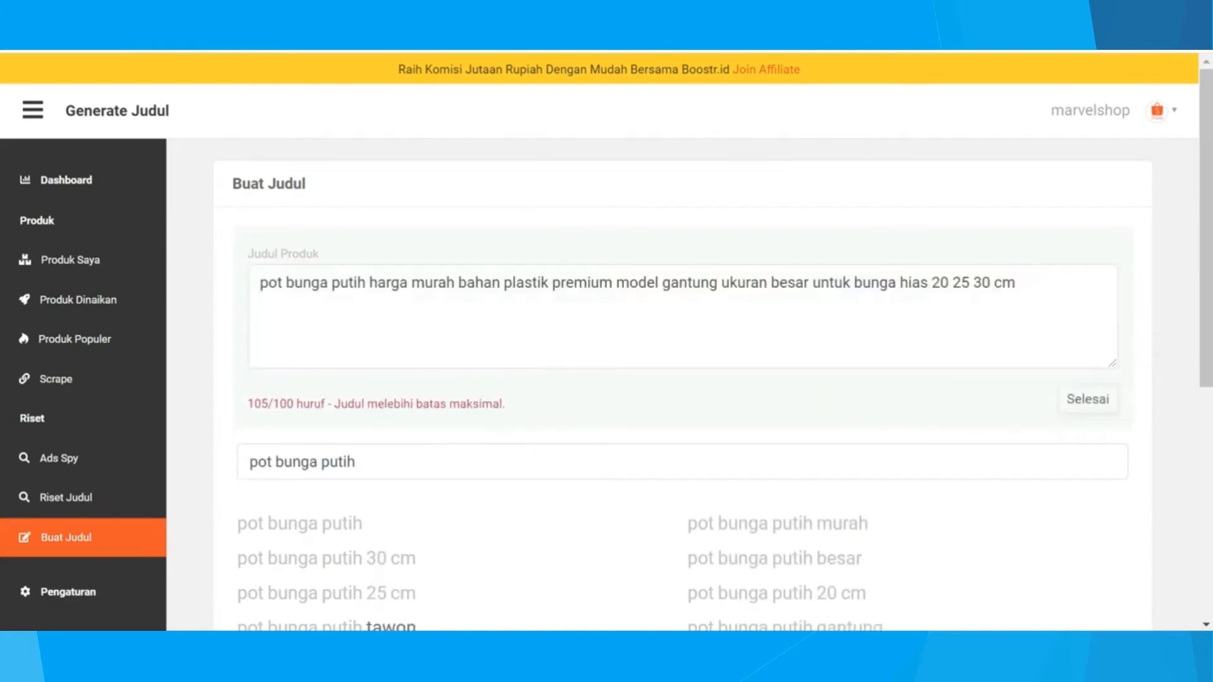
{"action": "left_click_drag", "start_coordinate": [1016, 283], "coordinate": [931, 282]}
{"action": "key", "text": "BackSpace"}
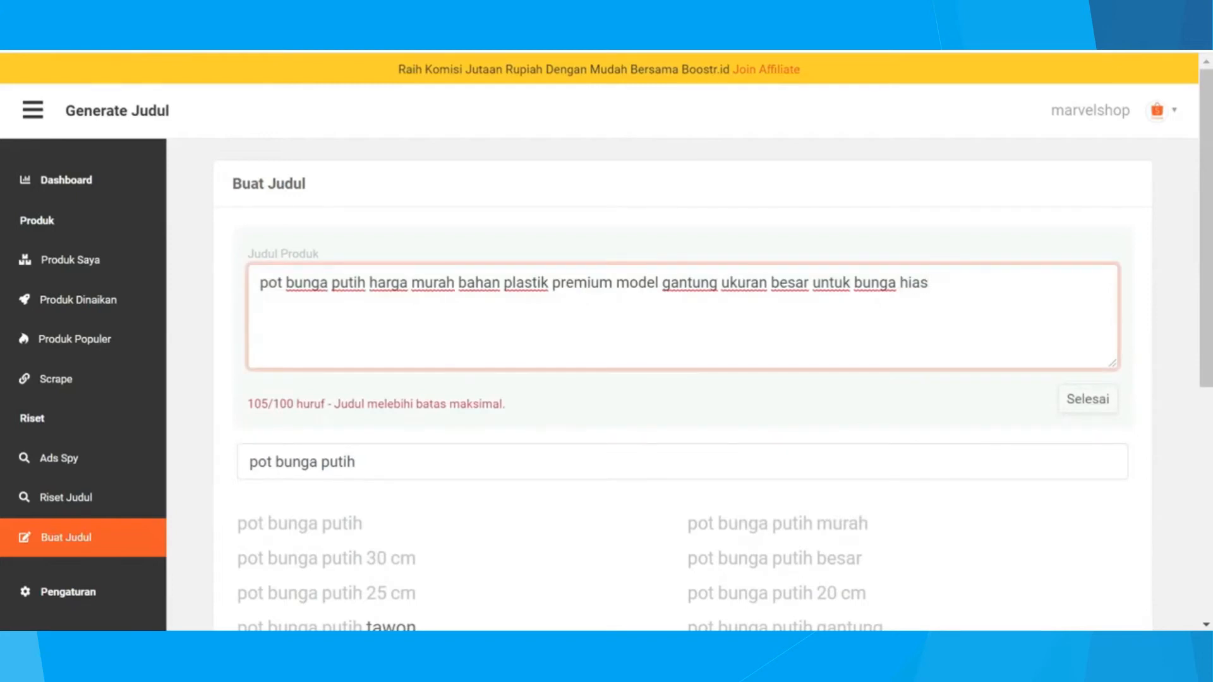
{"action": "left_click", "coordinate": [1087, 399]}
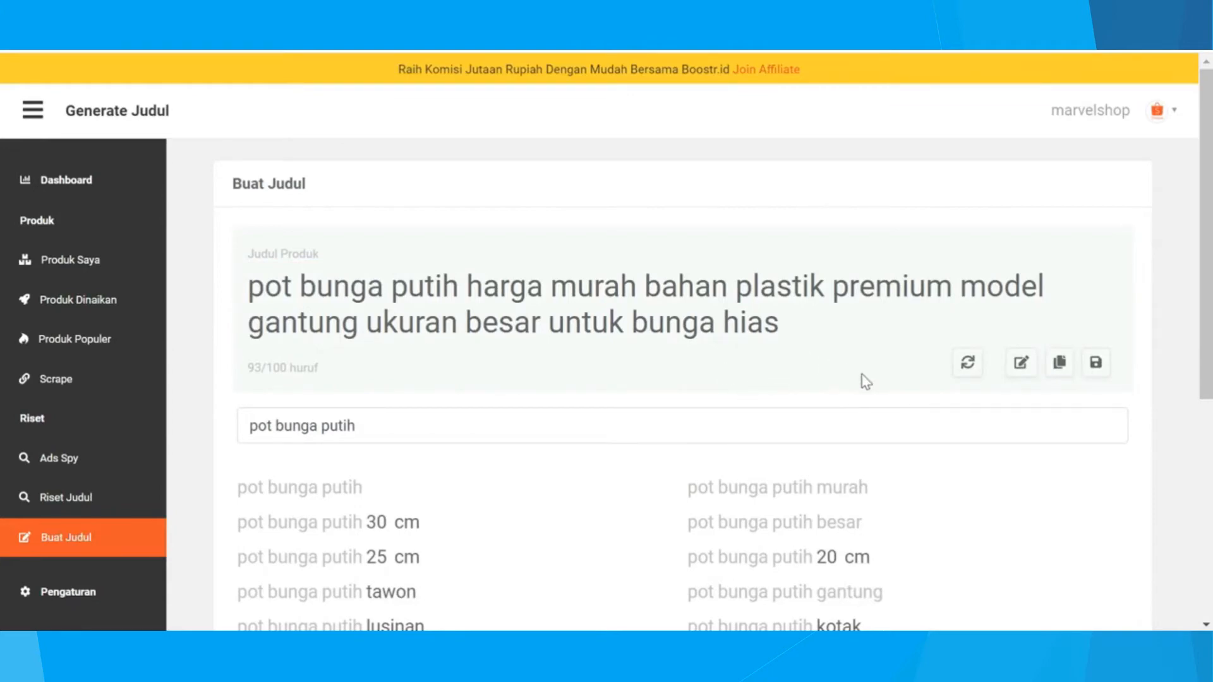
Save the flower pot title and check it in the list of saved titles
{"action": "left_click", "coordinate": [1096, 377]}
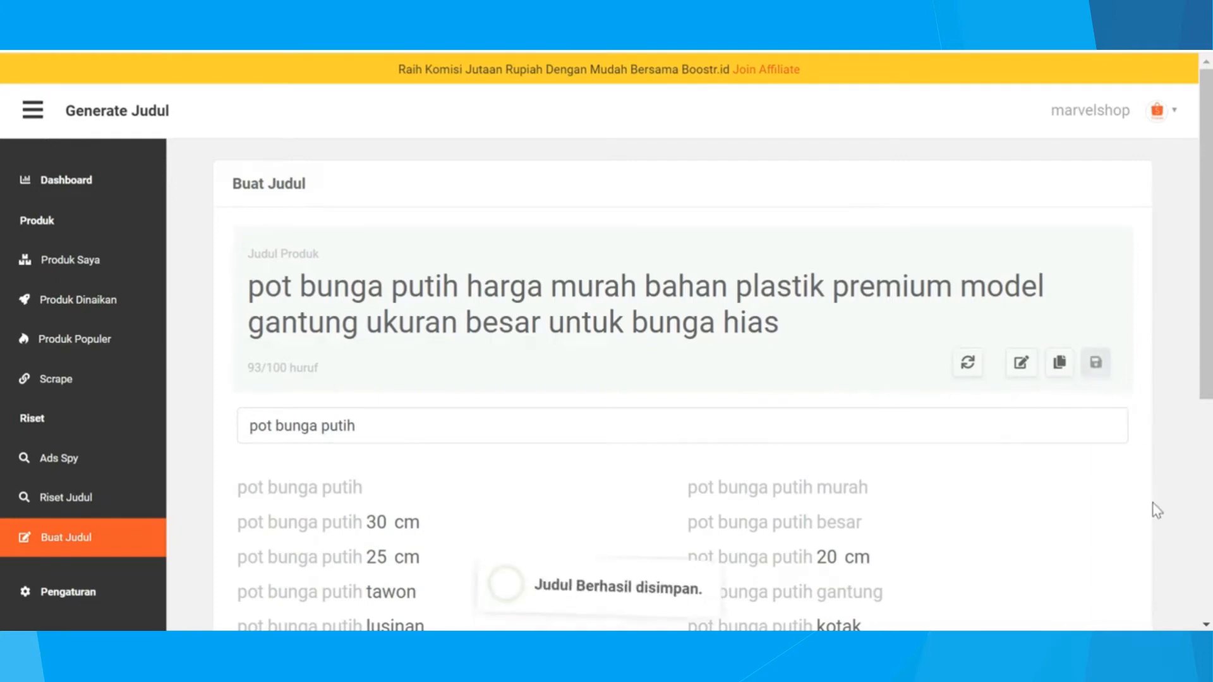
{"action": "scroll", "coordinate": [1018, 514], "scroll_direction": "down", "scroll_amount": 7}
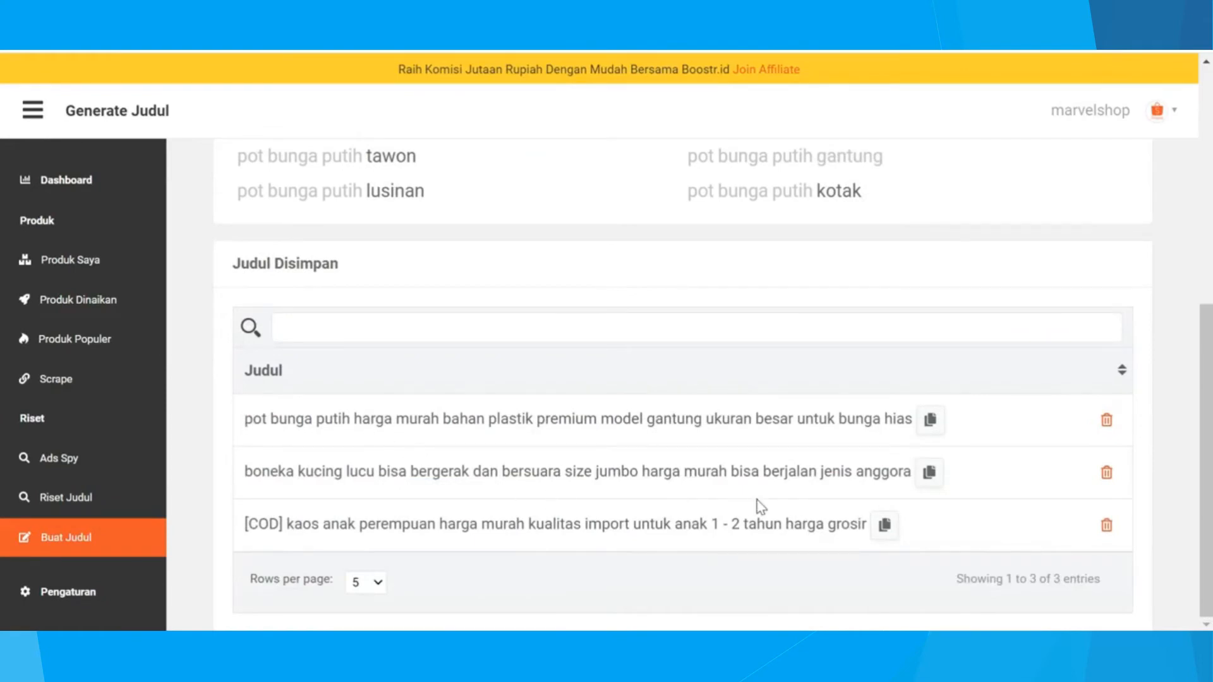
{"action": "scroll", "coordinate": [764, 505], "scroll_direction": "up", "scroll_amount": 7}
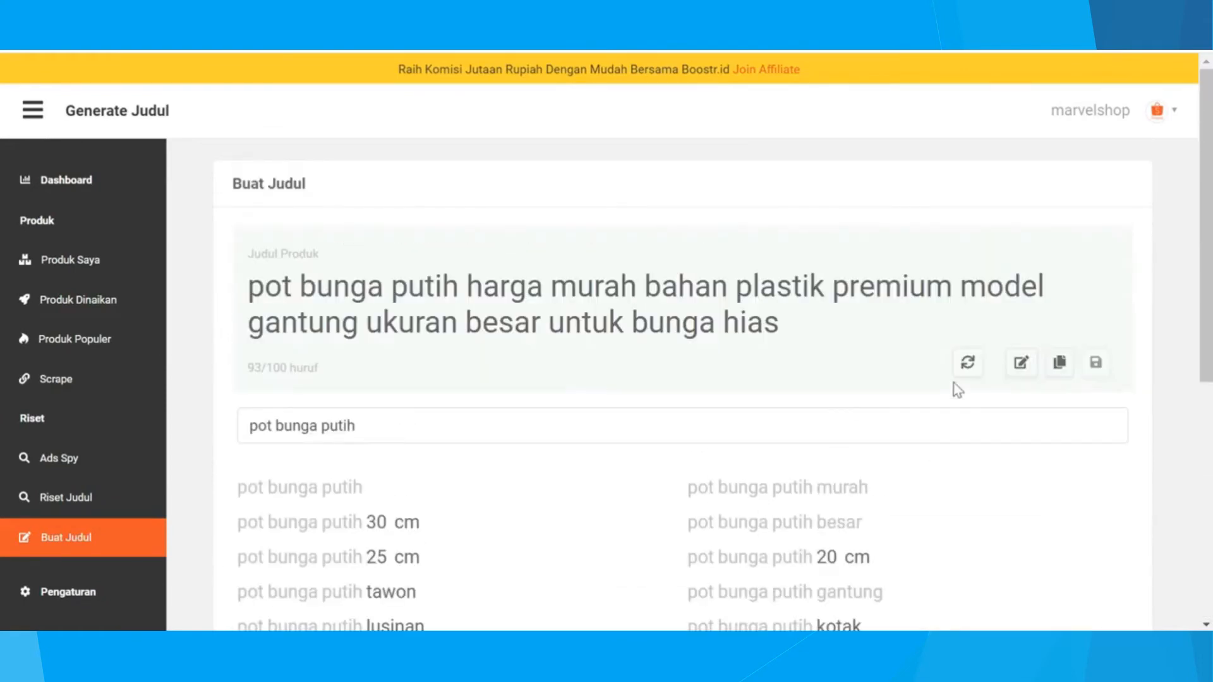
Reset the product title and replace the keyword with "helm bogo" to get new suggestions
{"action": "left_click", "coordinate": [967, 362]}
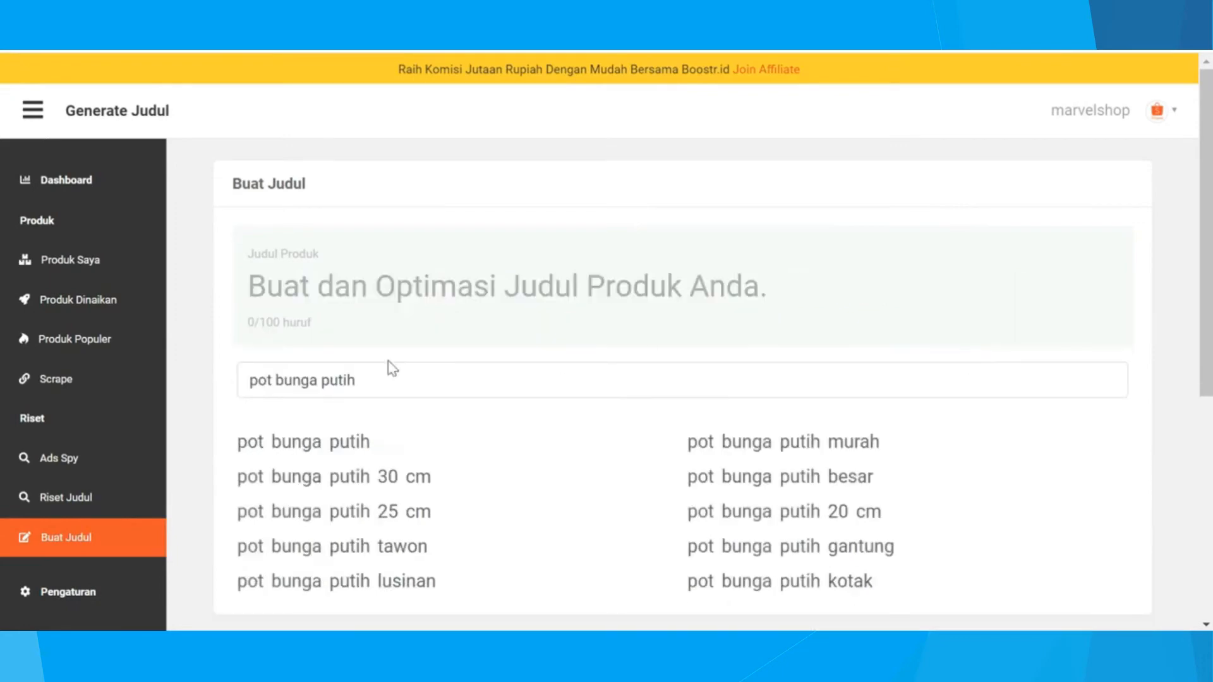
{"action": "triple_click", "coordinate": [362, 380]}
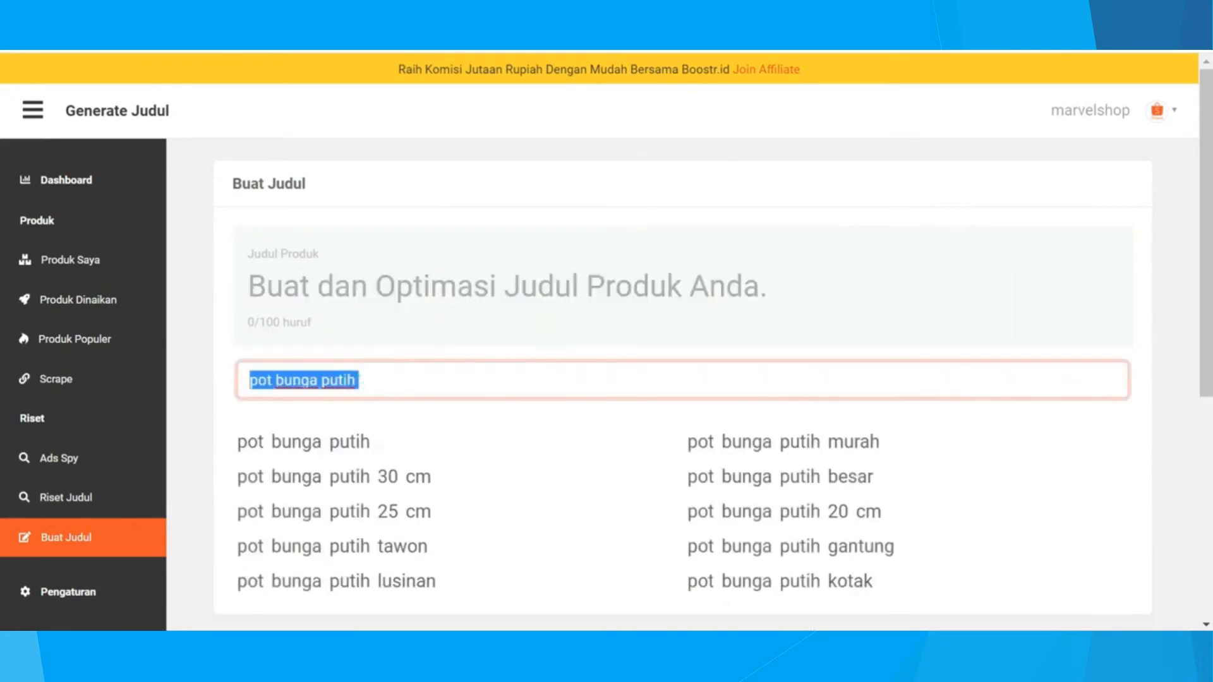
{"action": "type", "text": "hel"}
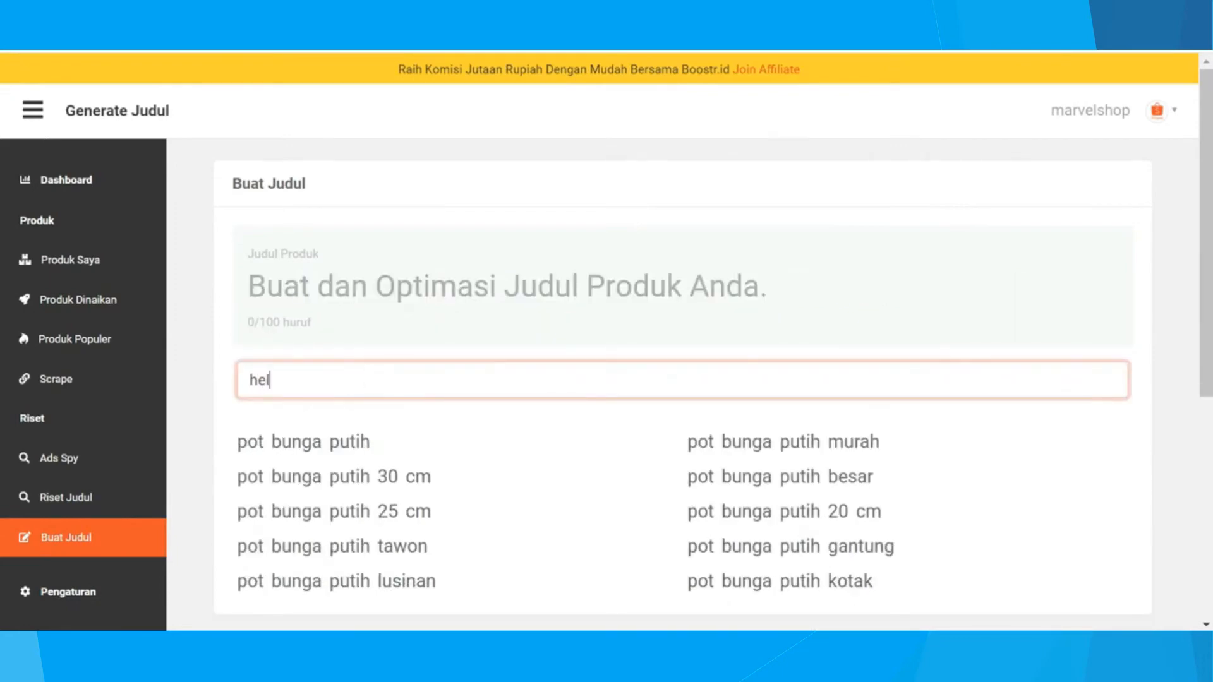
{"action": "type", "text": "m bogo"}
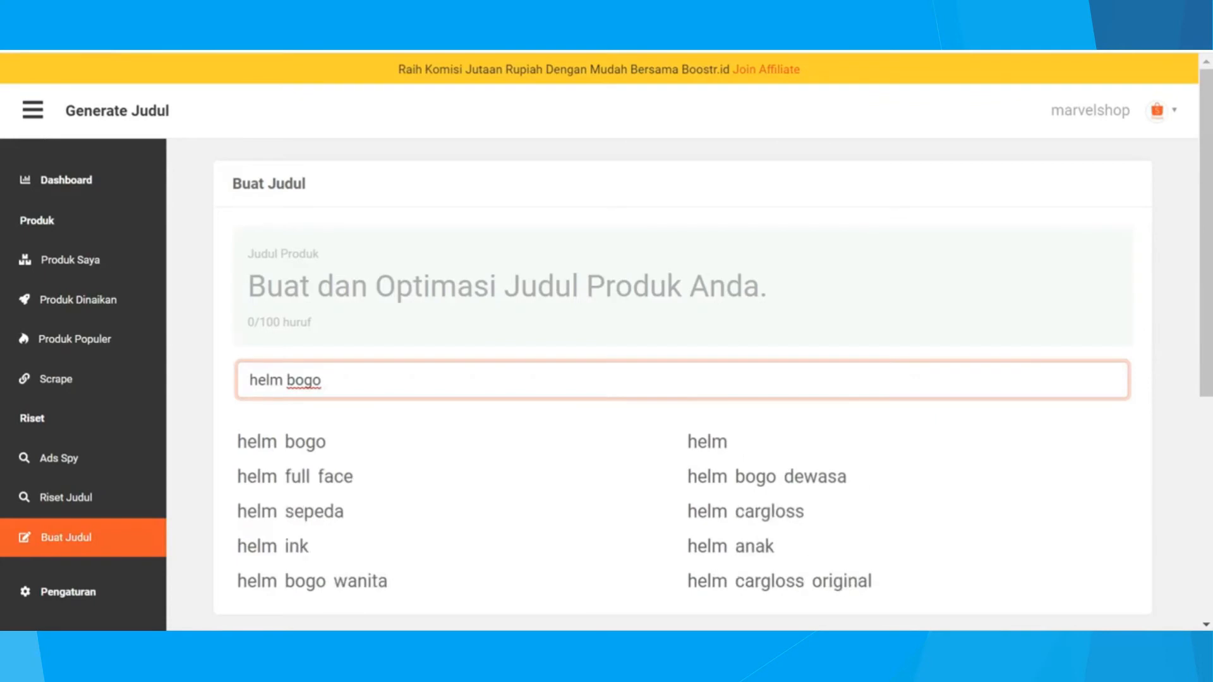
Build the title "helm bogo dewasa wanita cargloss original" from the suggested keywords
{"action": "left_click", "coordinate": [264, 443]}
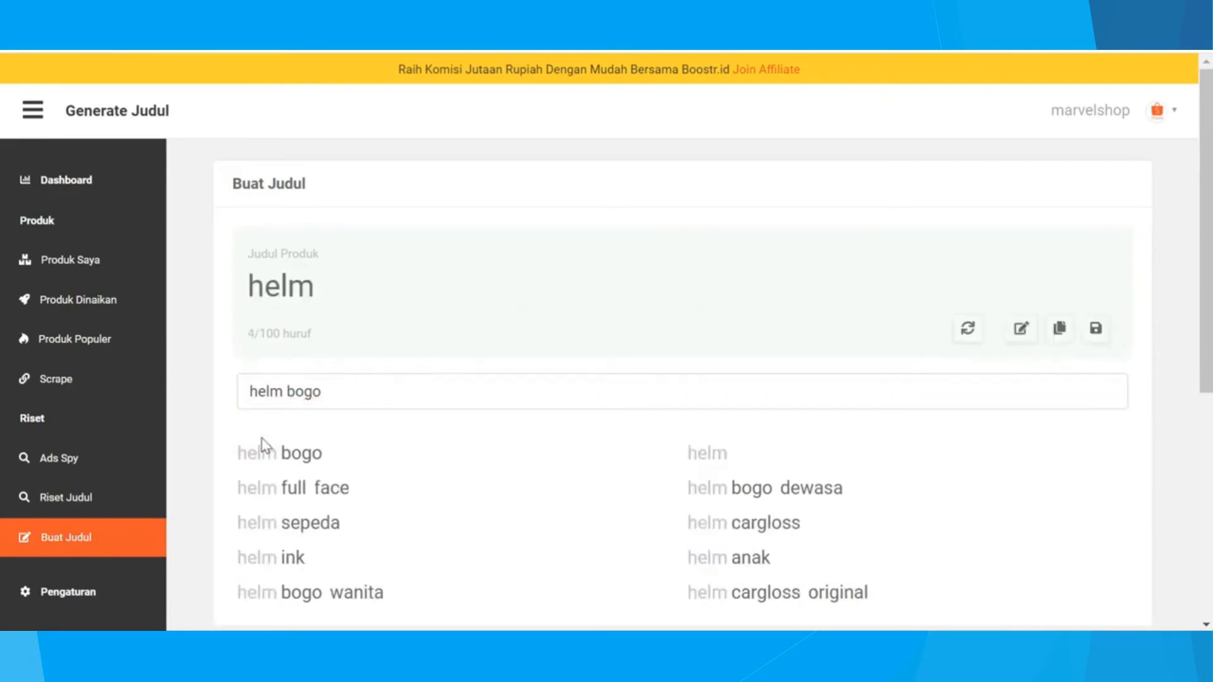
{"action": "left_click", "coordinate": [302, 464]}
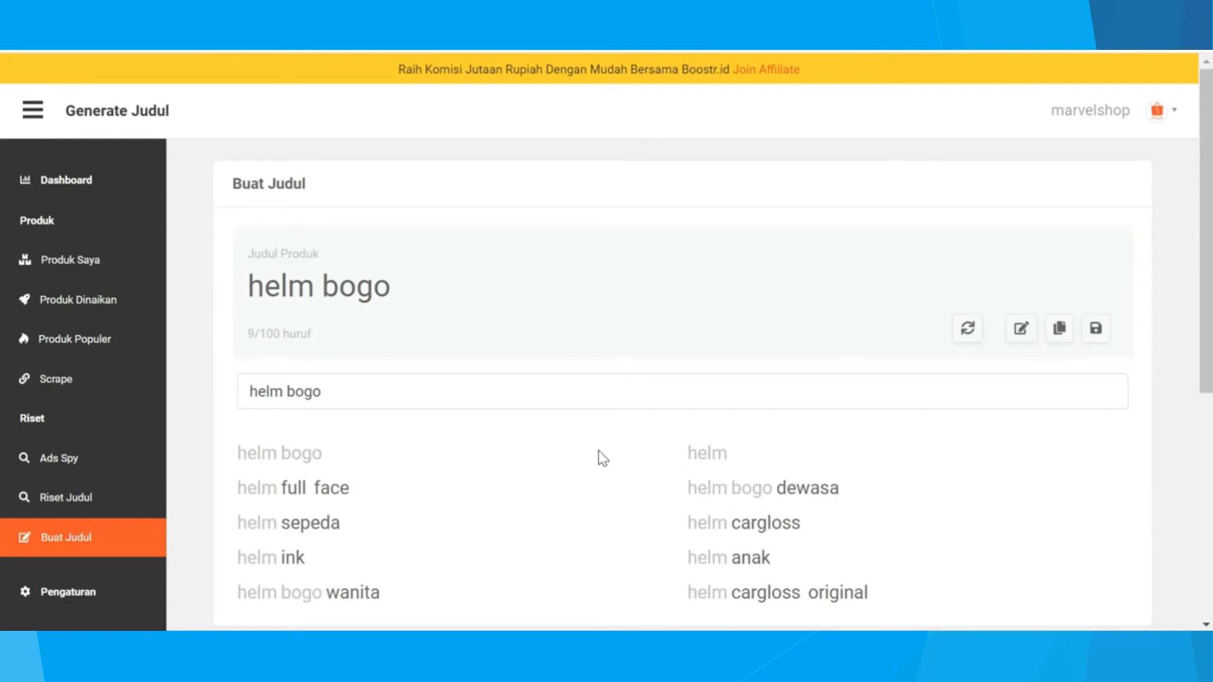
{"action": "left_click", "coordinate": [530, 397]}
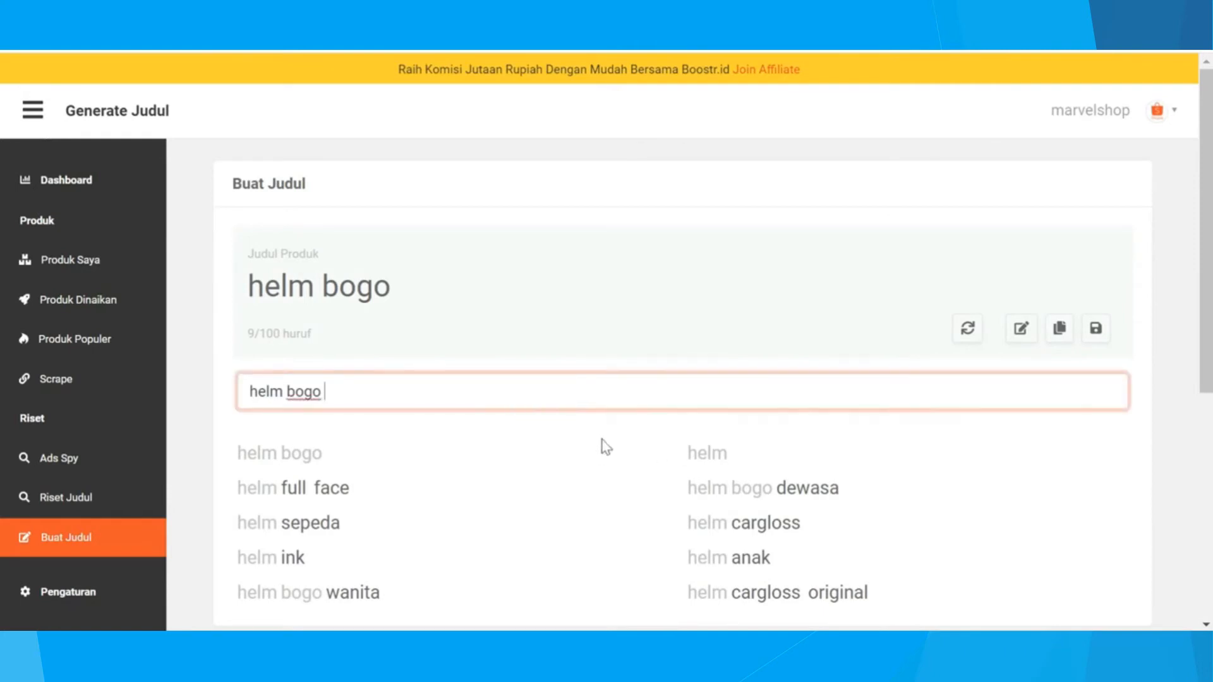
{"action": "left_click", "coordinate": [819, 493]}
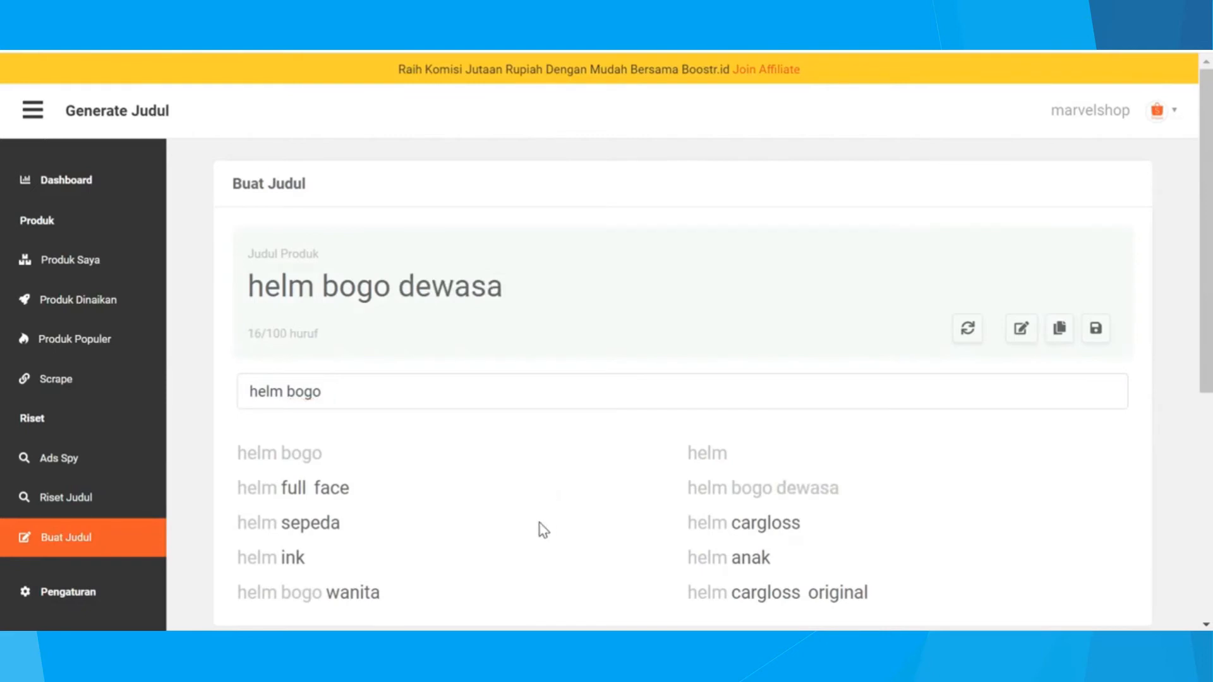
{"action": "left_click", "coordinate": [373, 597]}
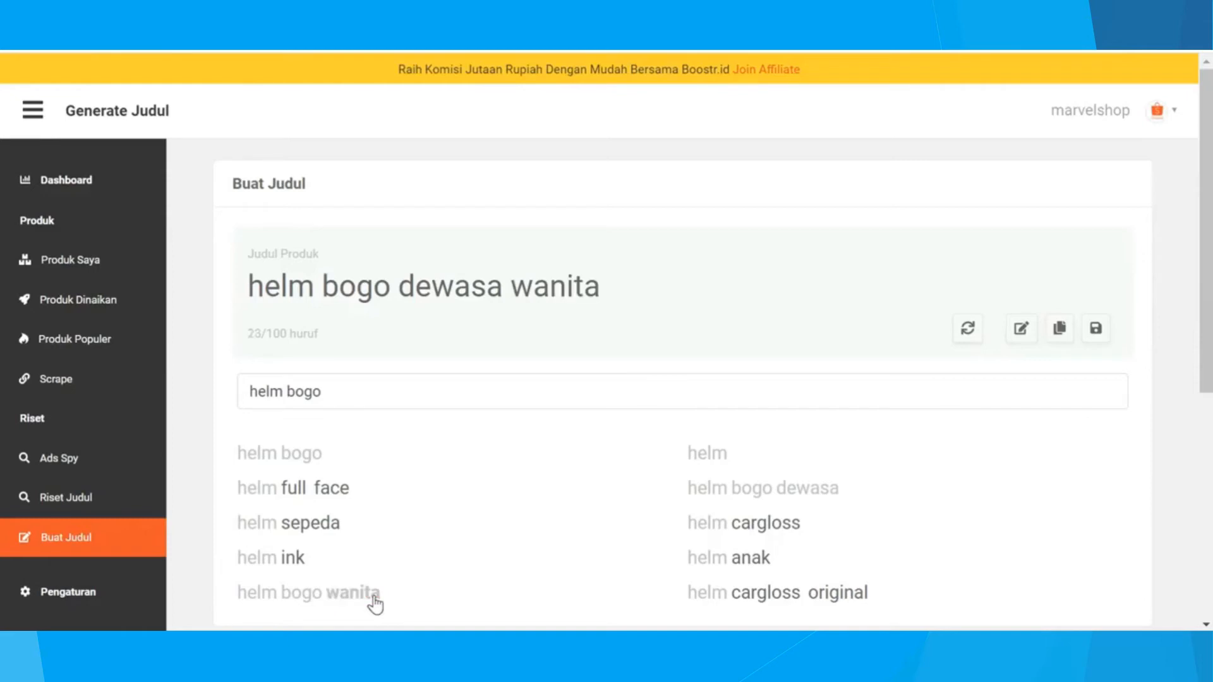
{"action": "left_click", "coordinate": [749, 597]}
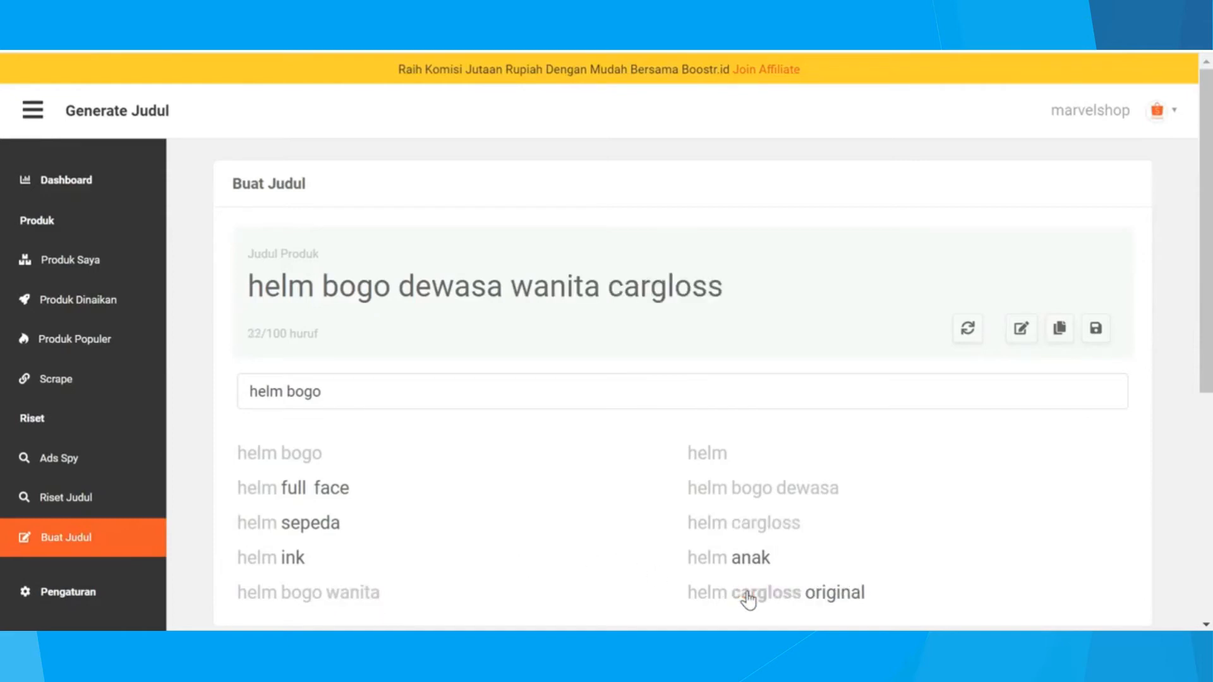
{"action": "left_click", "coordinate": [841, 597]}
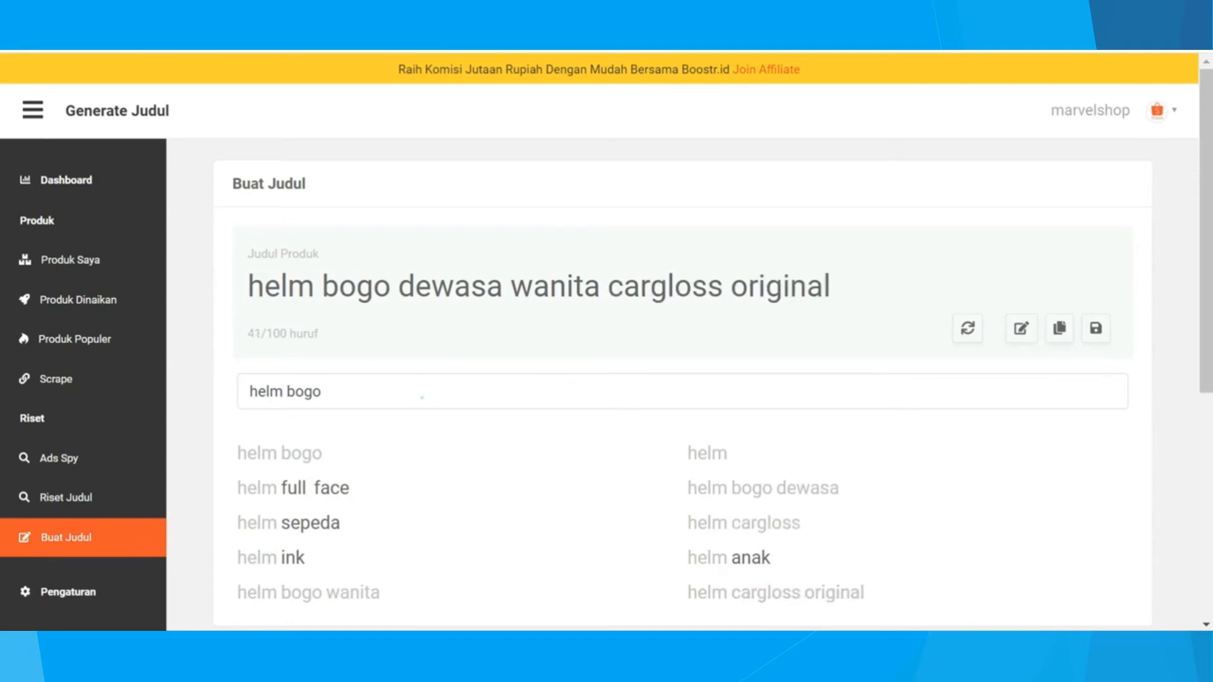
Extend the keyword to "helm bogo dewasa" and add the suggested words "sni" and "murah" to the title
{"action": "left_click", "coordinate": [421, 396]}
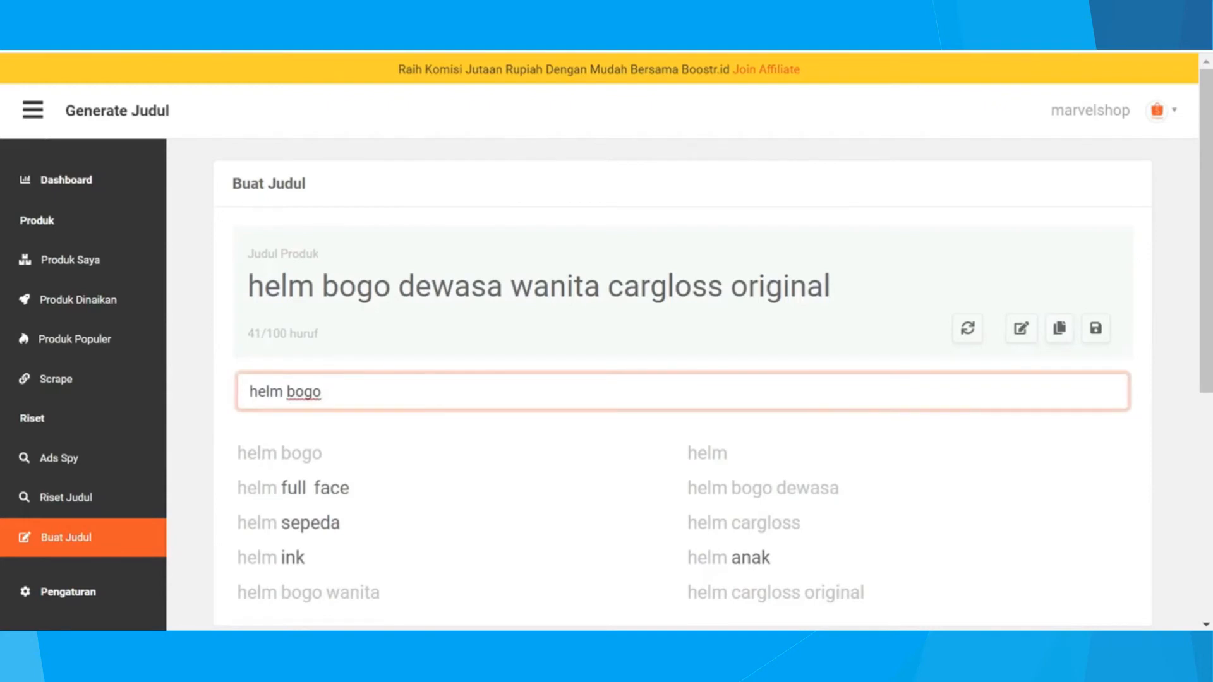
{"action": "type", "text": "dewasa"}
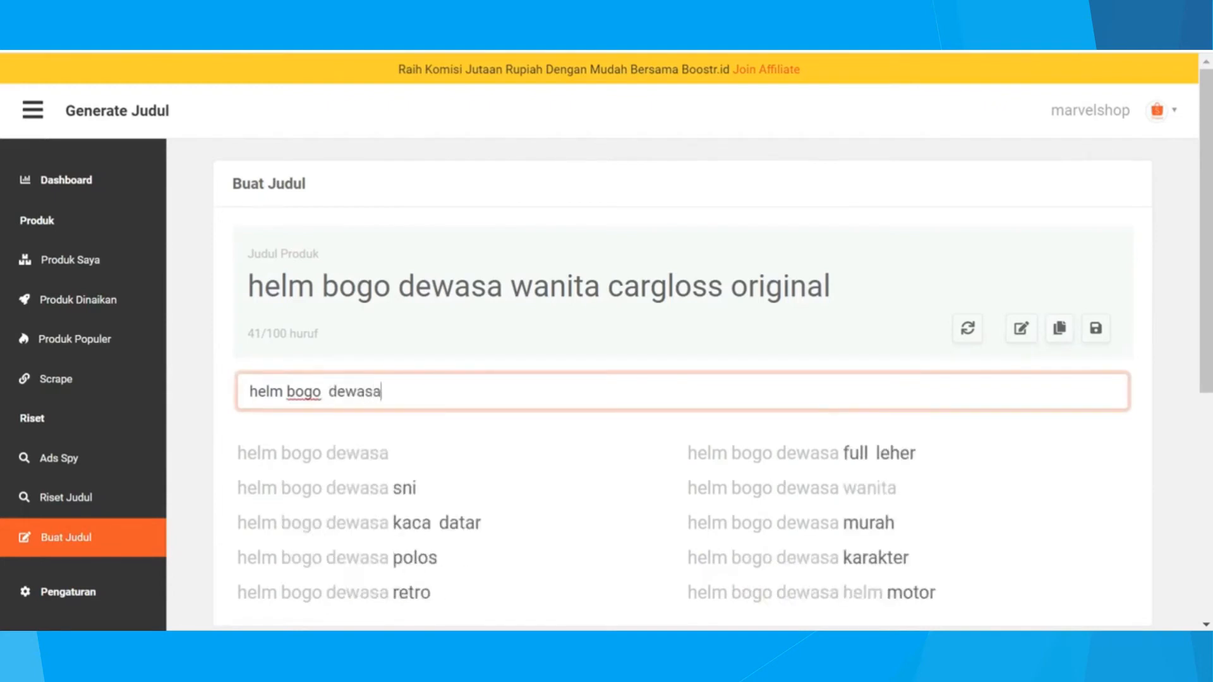
{"action": "left_click", "coordinate": [322, 391]}
{"action": "key", "text": "BackSpace"}
{"action": "left_click", "coordinate": [405, 488]}
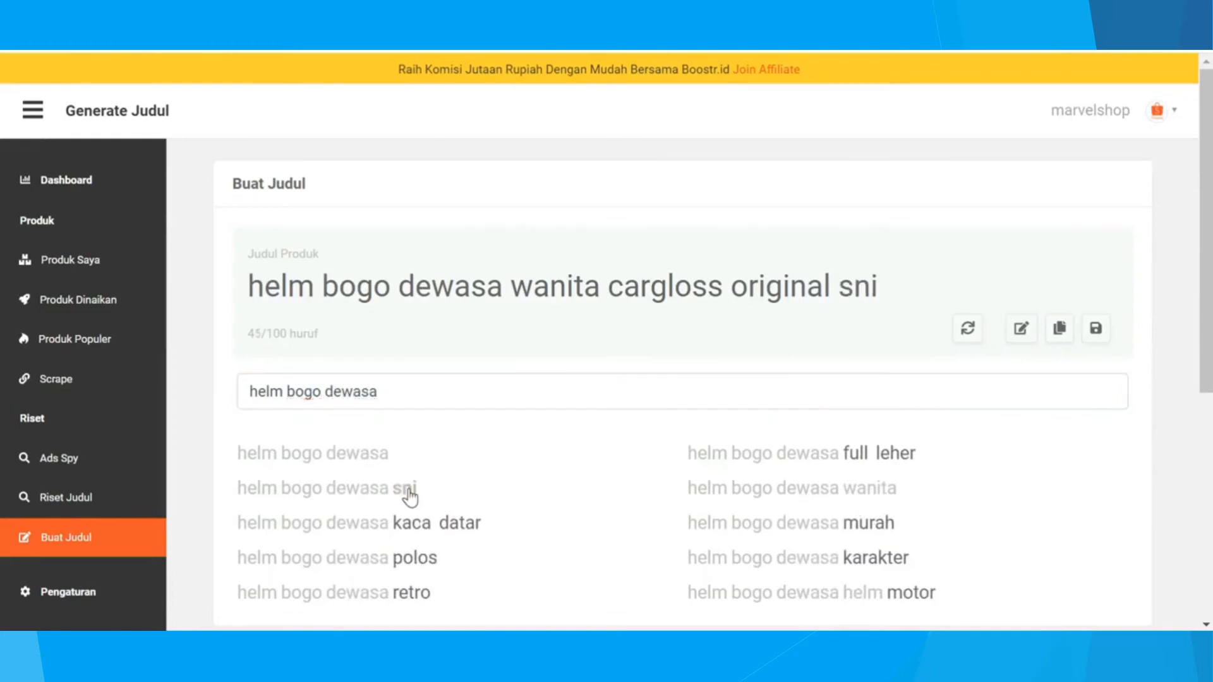
{"action": "left_click", "coordinate": [864, 530]}
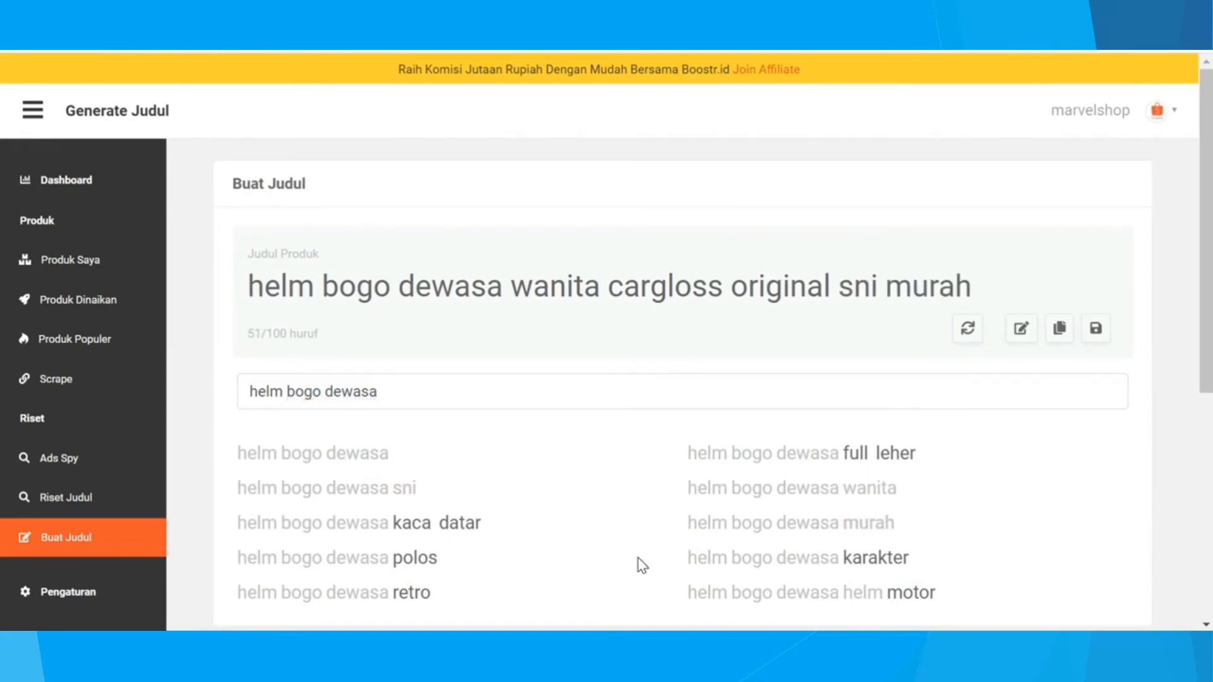
Edit the helmet title, inserting "untuk" before "wanita", "sudah starndar" before "sni" and "harga" before "murah"
{"action": "left_click", "coordinate": [1021, 329]}
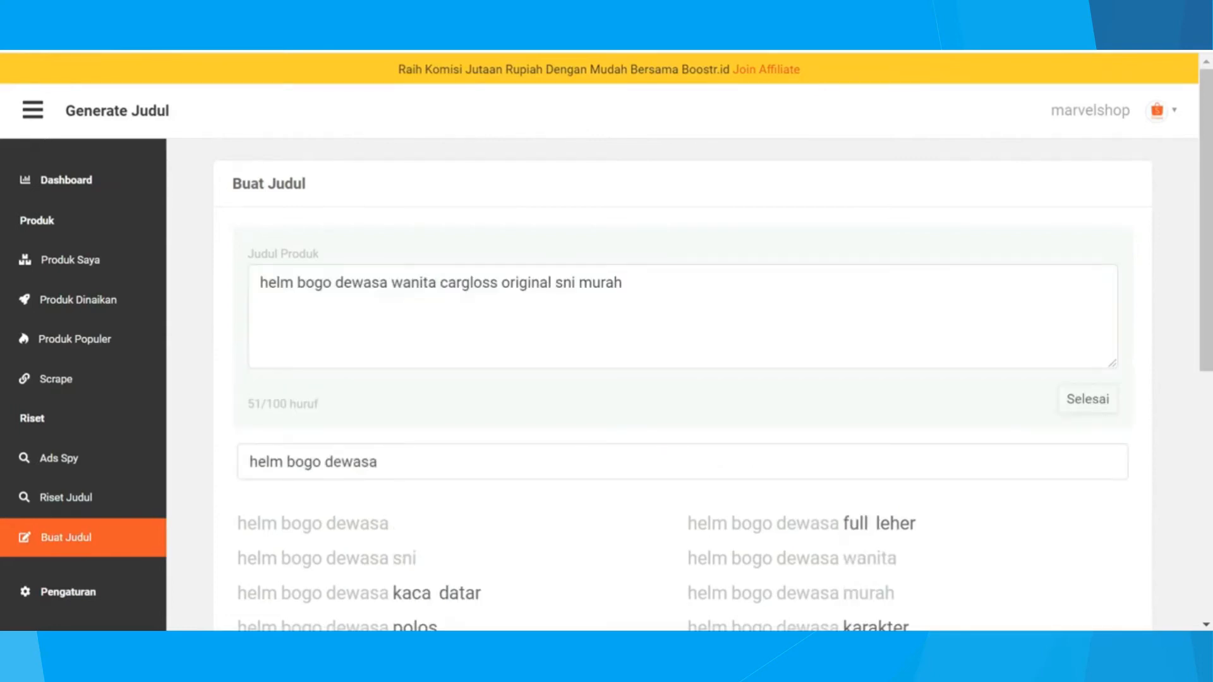
{"action": "left_click", "coordinate": [391, 283]}
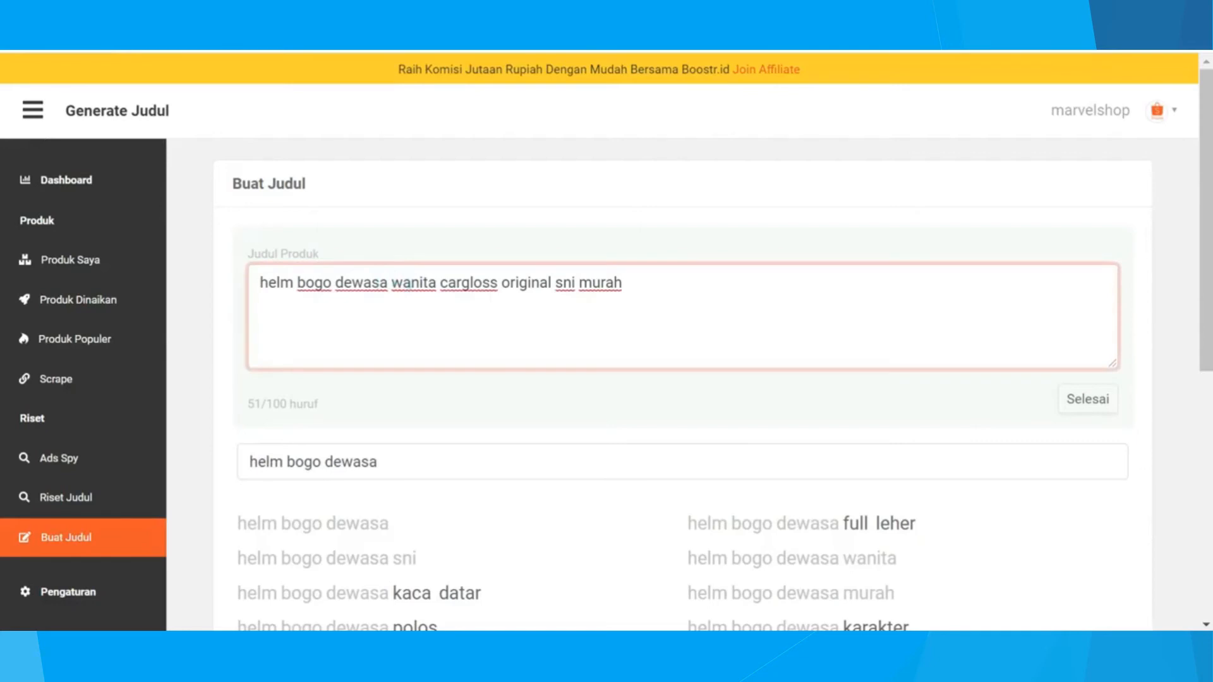
{"action": "type", "text": "untuk"}
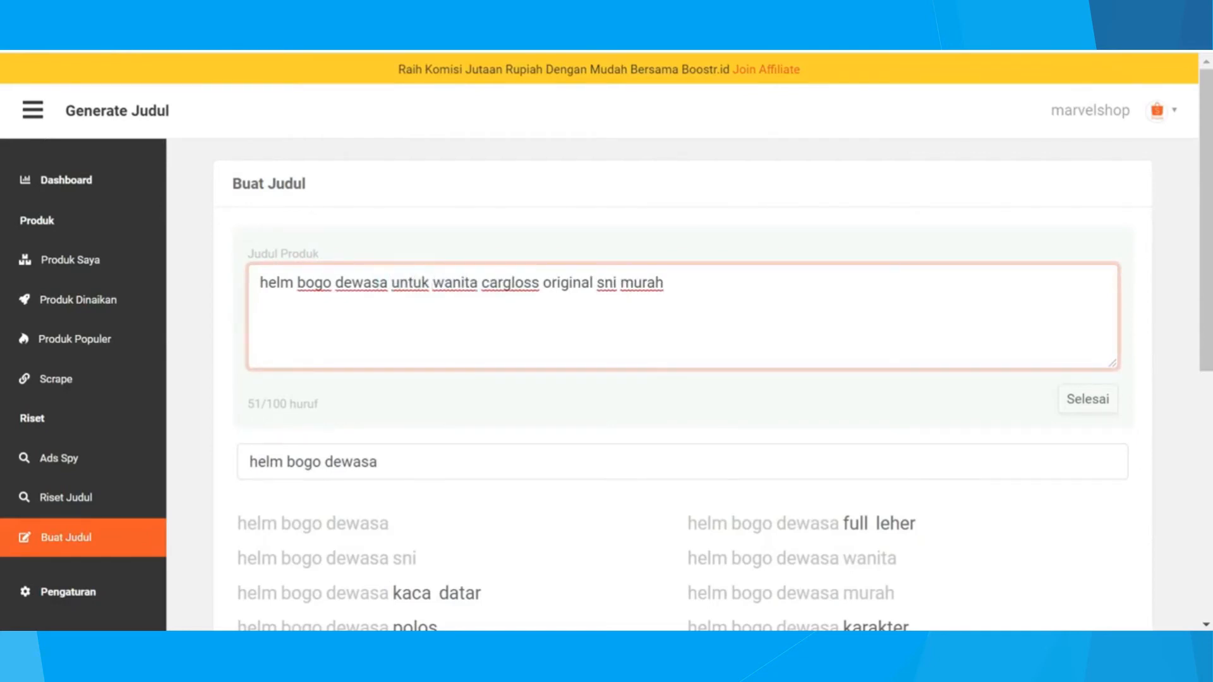
{"action": "left_click", "coordinate": [599, 279]}
{"action": "type", "text": "sudah s"}
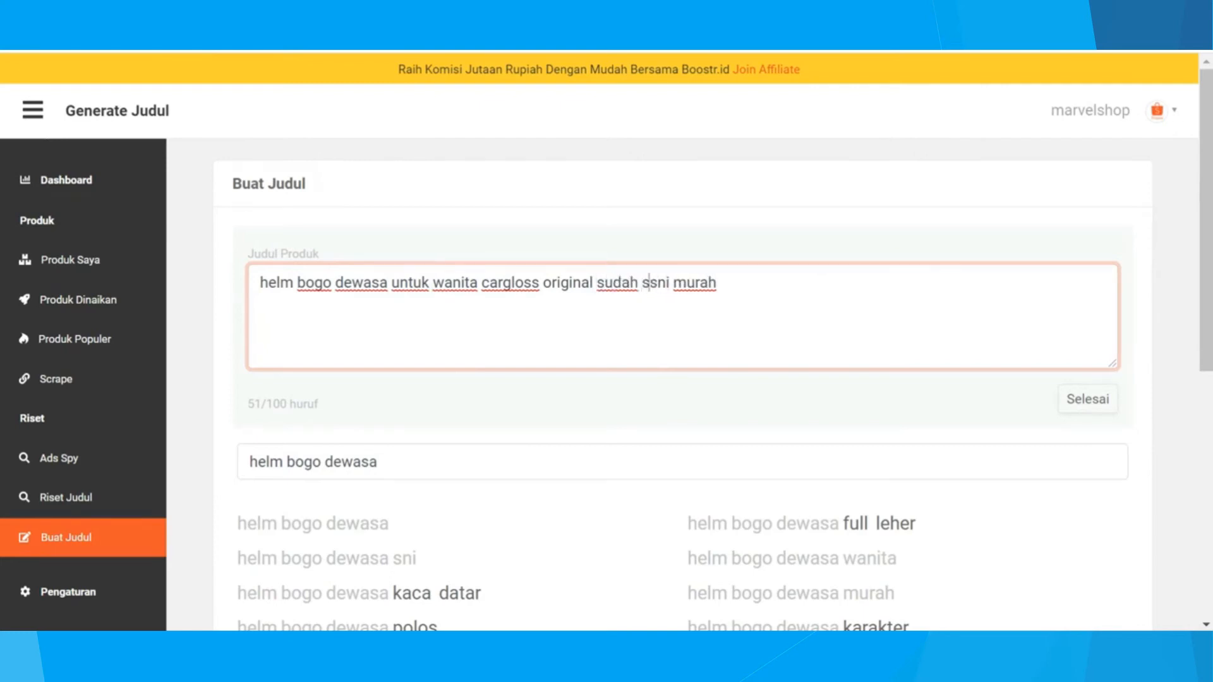
{"action": "type", "text": "tarndar"}
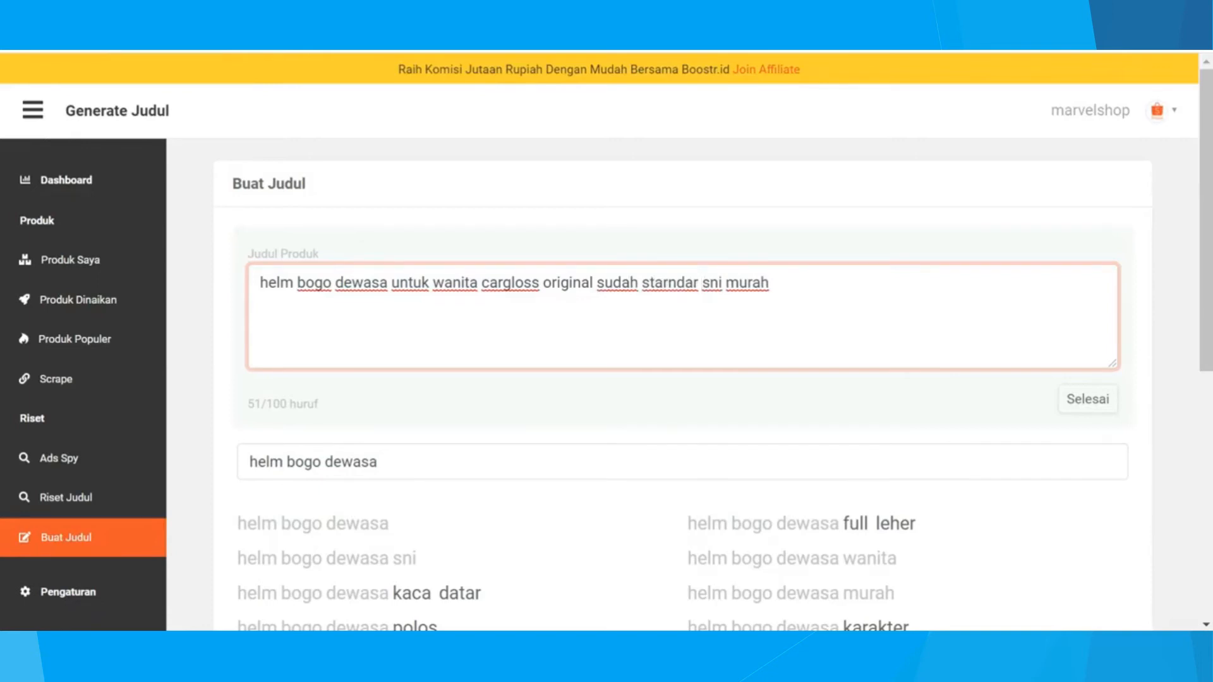
{"action": "left_click", "coordinate": [726, 283]}
{"action": "type", "text": "harga "}
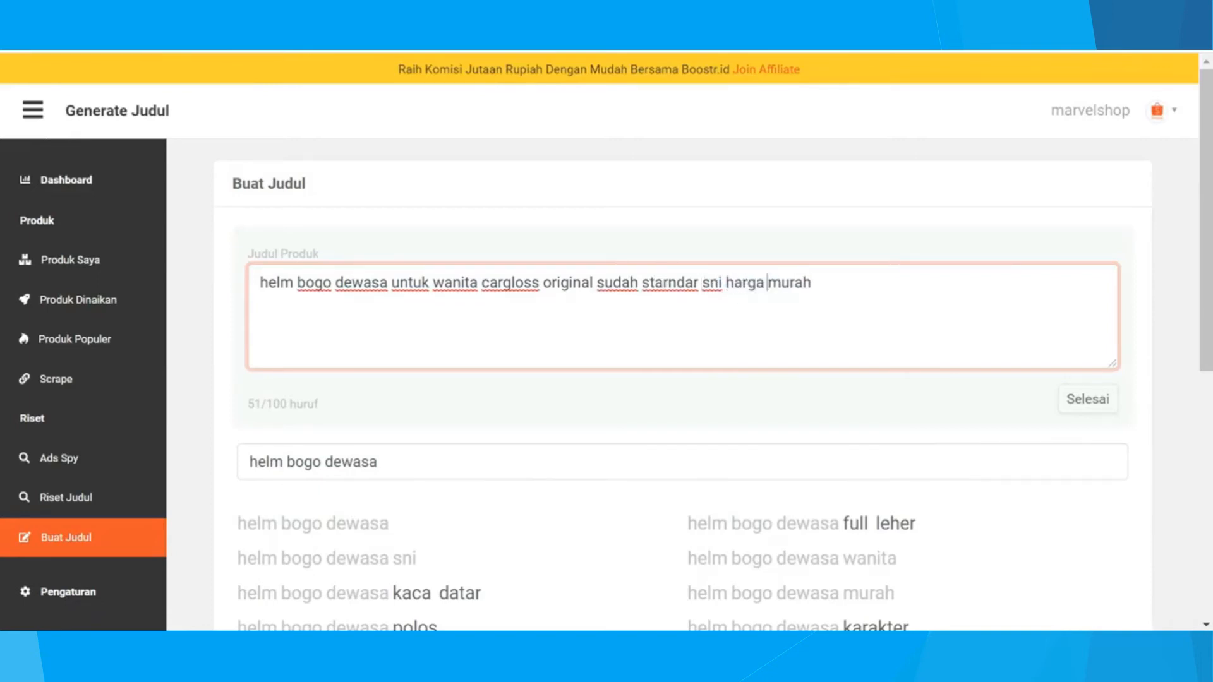
Insert "paling" before "murah" in the helmet title, save the title and check it in the saved titles list
{"action": "type", "text": "paling"}
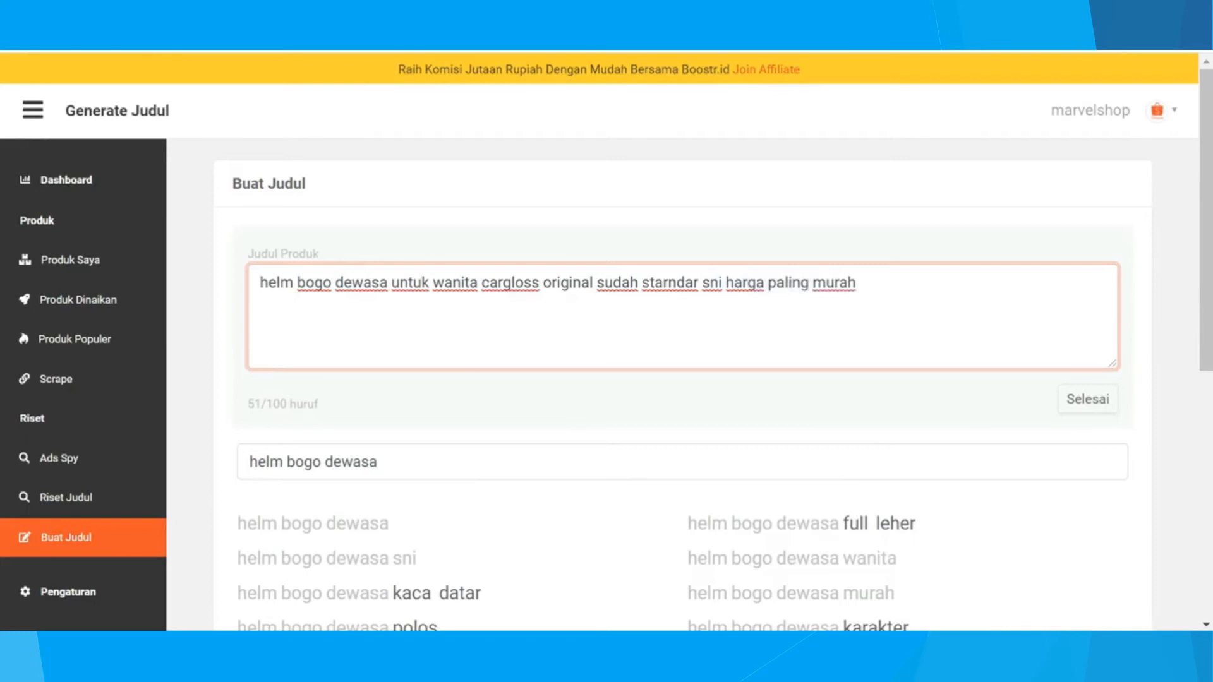
{"action": "left_click", "coordinate": [1083, 401]}
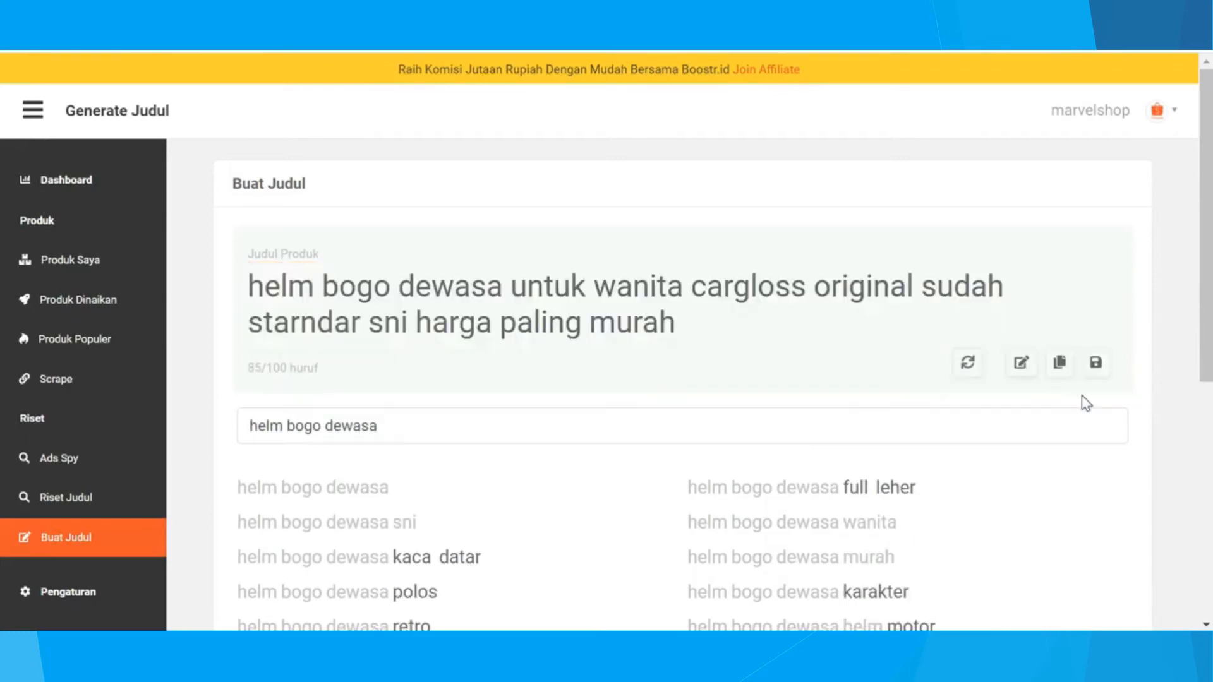
{"action": "left_click", "coordinate": [1103, 366]}
{"action": "scroll", "coordinate": [1116, 496], "scroll_direction": "down", "scroll_amount": 8}
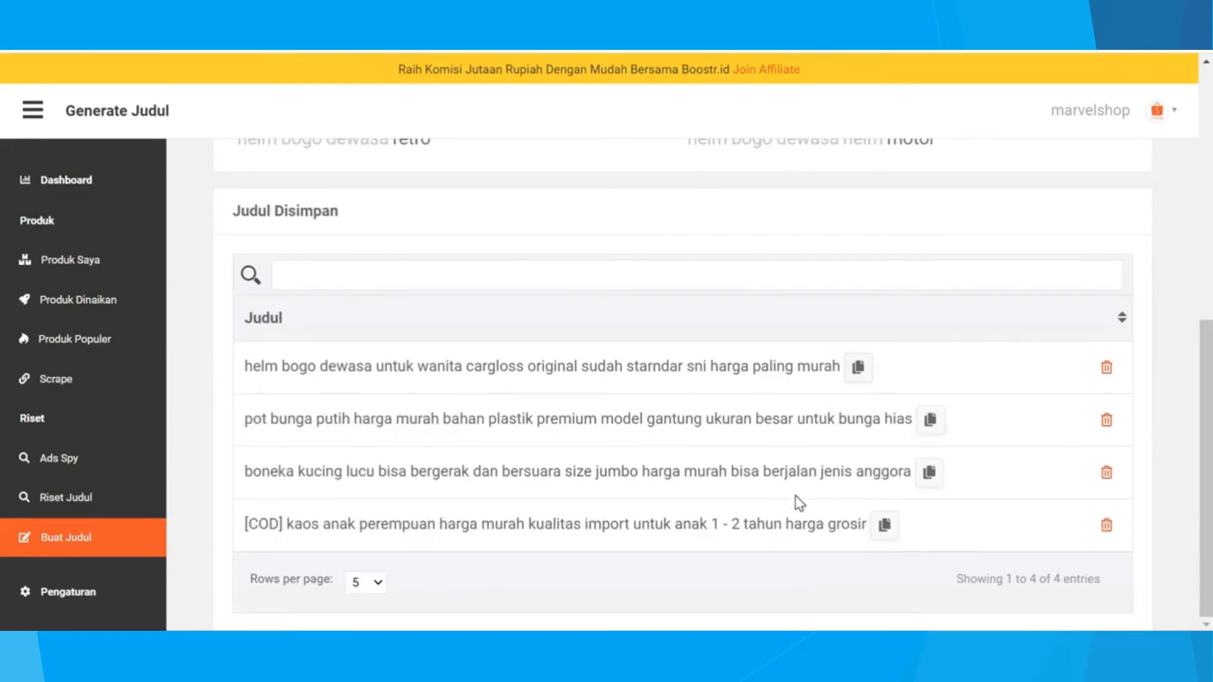
{"action": "scroll", "coordinate": [732, 455], "scroll_direction": "up", "scroll_amount": 8}
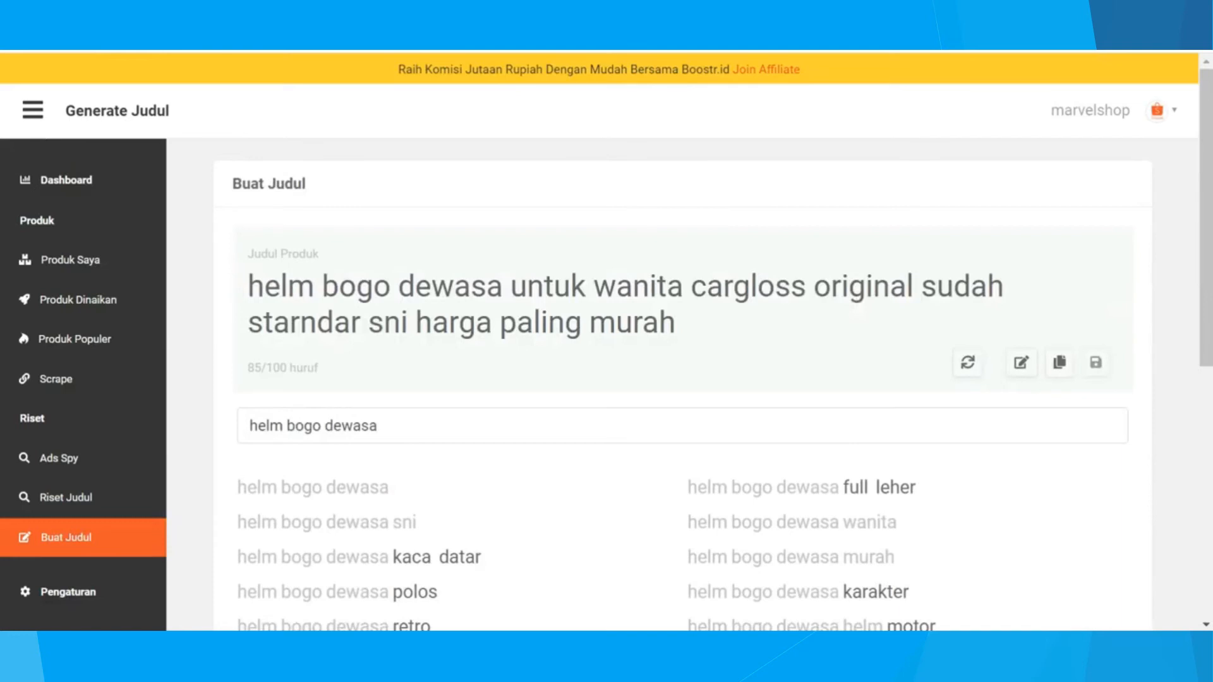
Reset the product title and replace the keyword with "ms glow" to get new suggestions
{"action": "left_click_drag", "start_coordinate": [379, 426], "coordinate": [249, 425]}
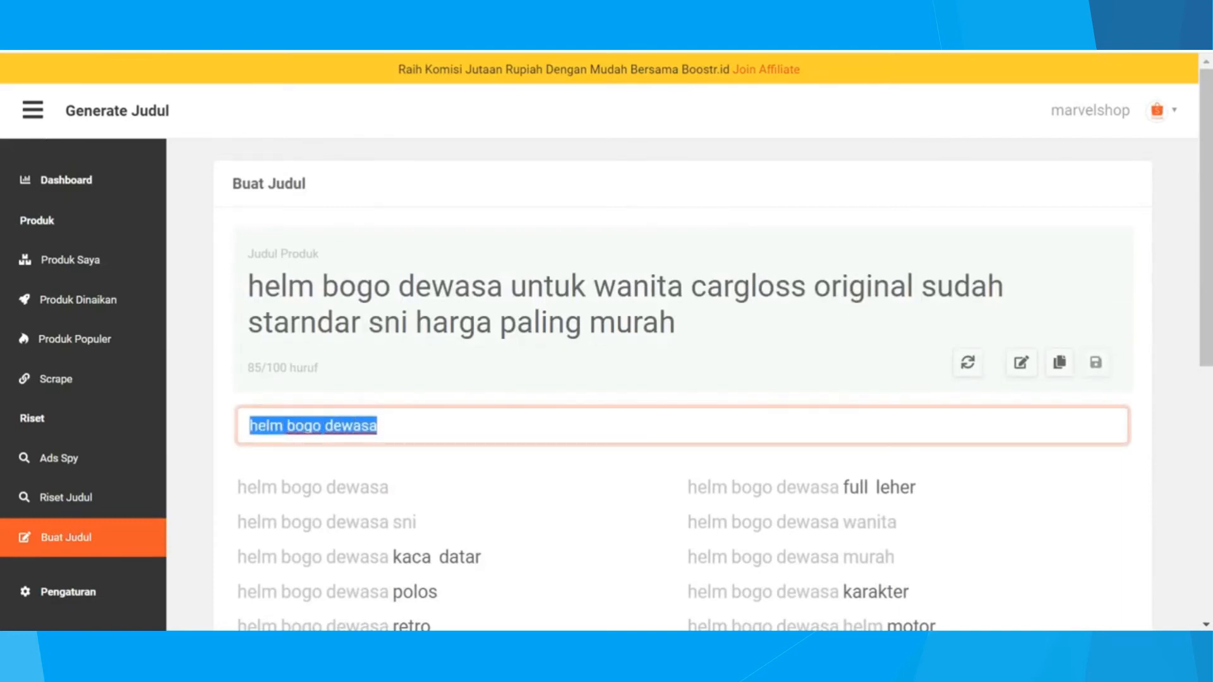
{"action": "left_click", "coordinate": [967, 363]}
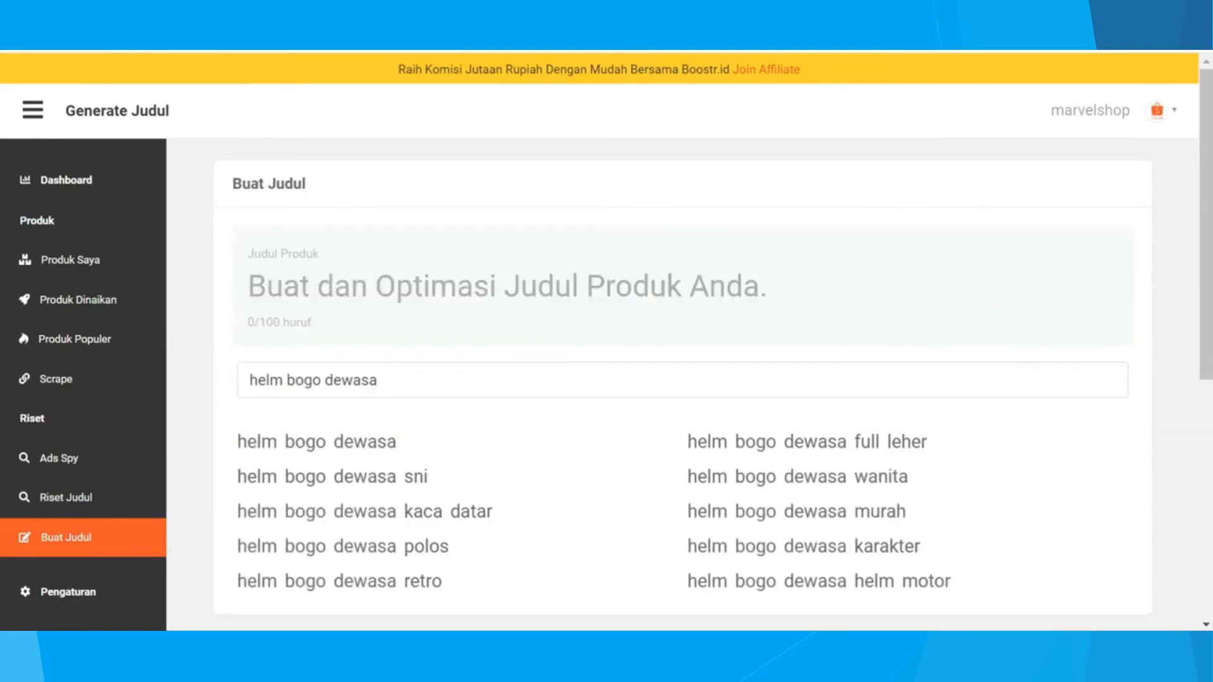
{"action": "left_click_drag", "start_coordinate": [460, 382], "coordinate": [284, 367]}
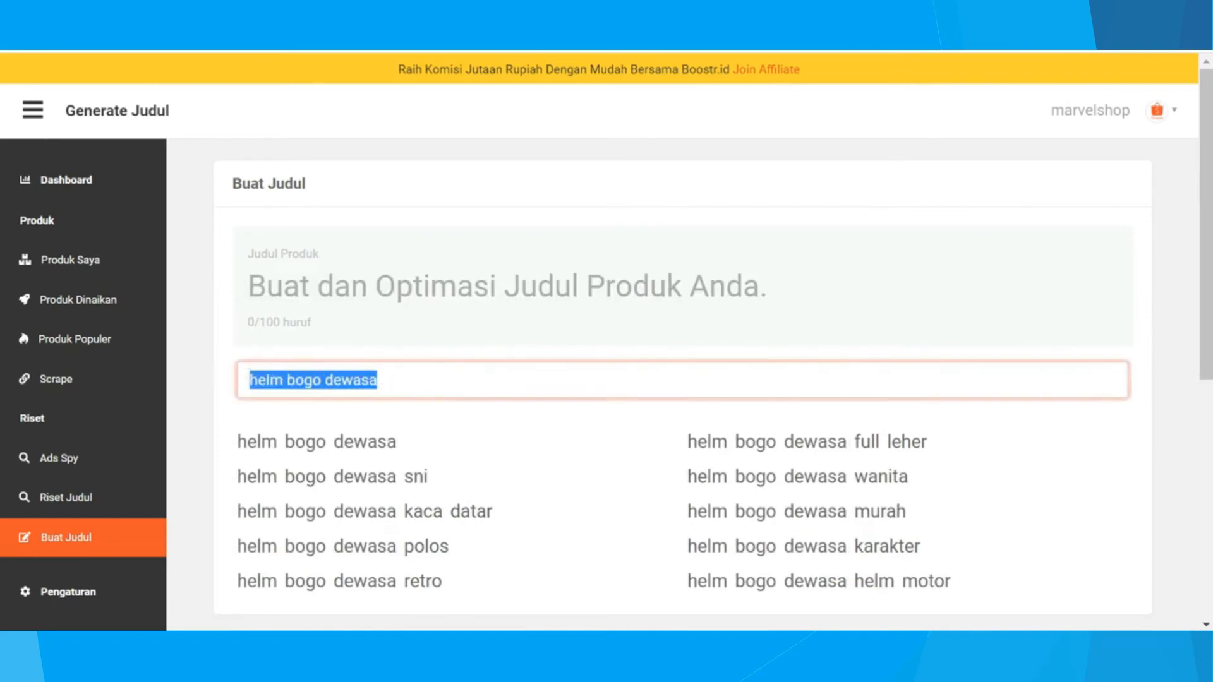
{"action": "key", "text": "BackSpace"}
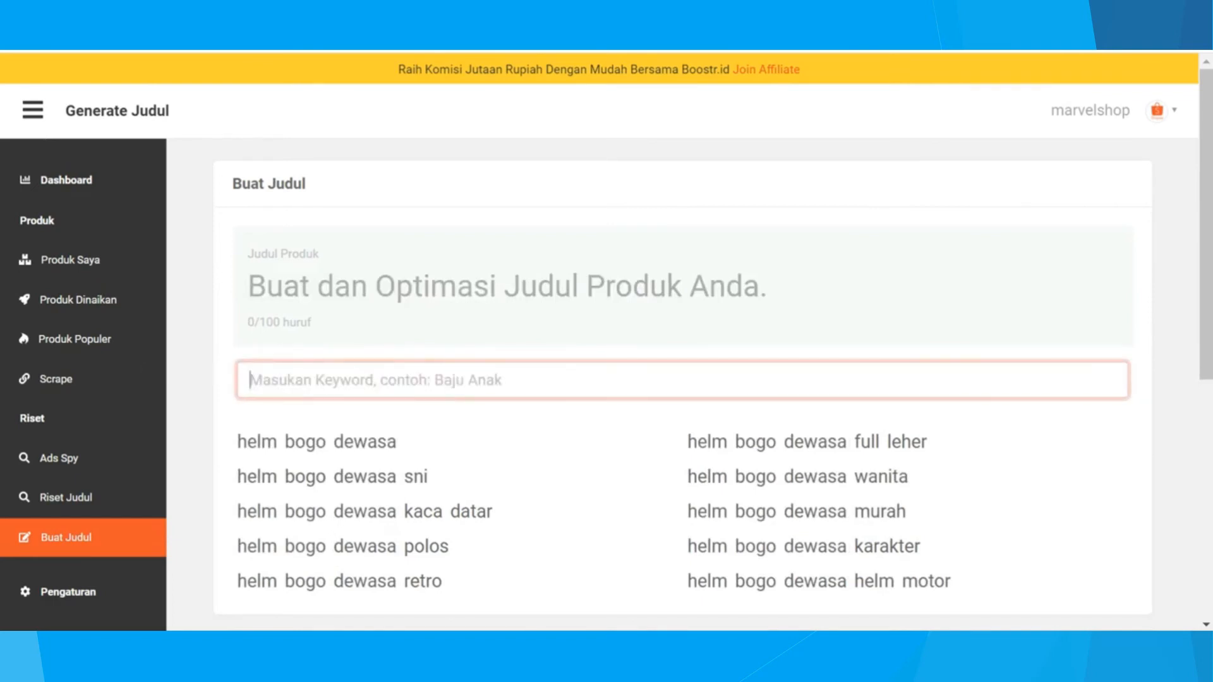
{"action": "type", "text": "ms"}
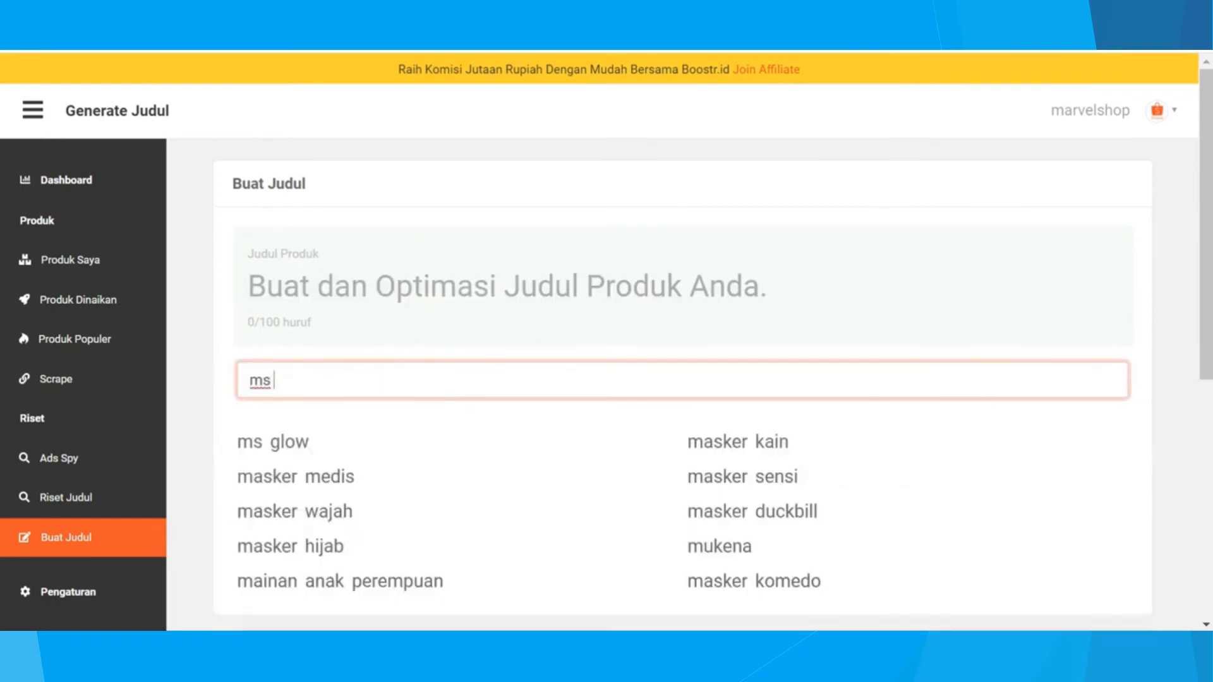
{"action": "type", "text": " glow"}
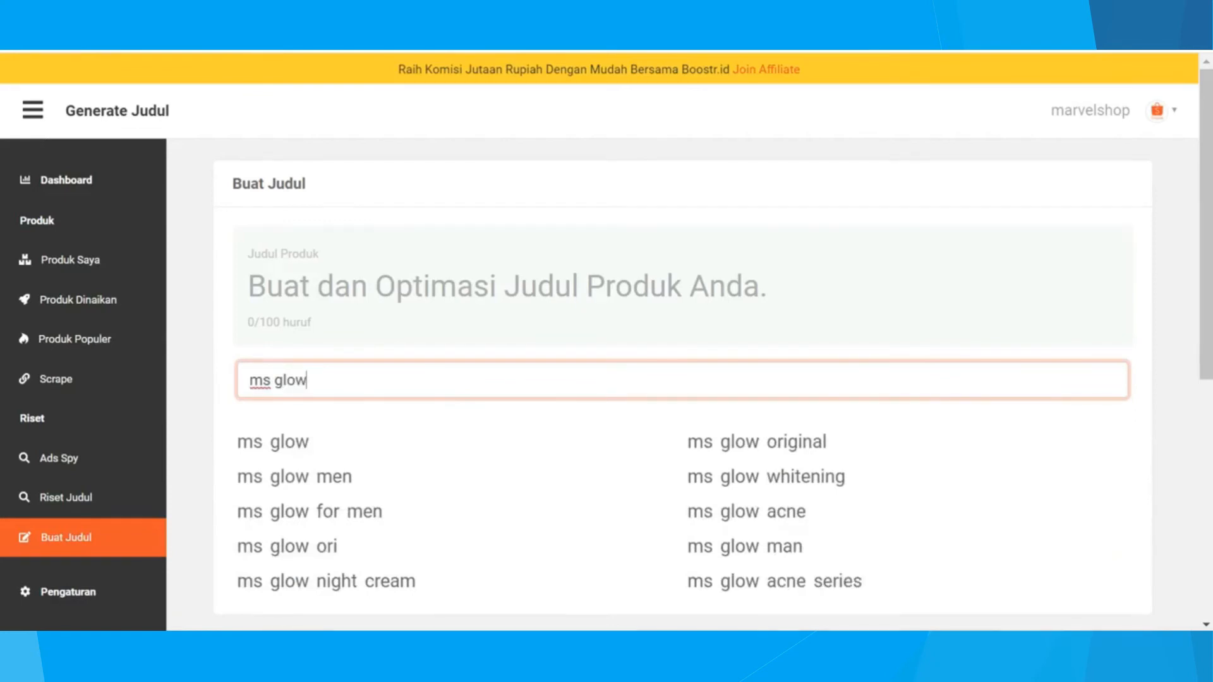
Build the title "ms glow original whitening for men ori" from the suggested keywords
{"action": "left_click", "coordinate": [248, 444]}
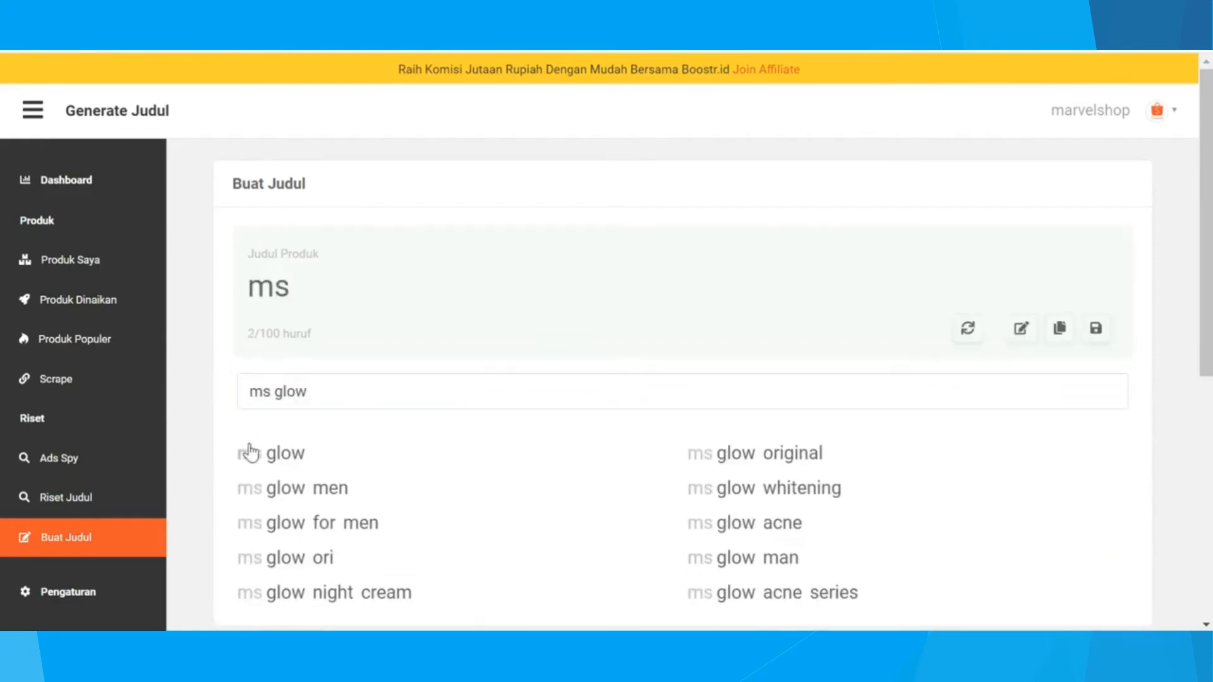
{"action": "left_click", "coordinate": [281, 456]}
{"action": "left_click", "coordinate": [775, 460]}
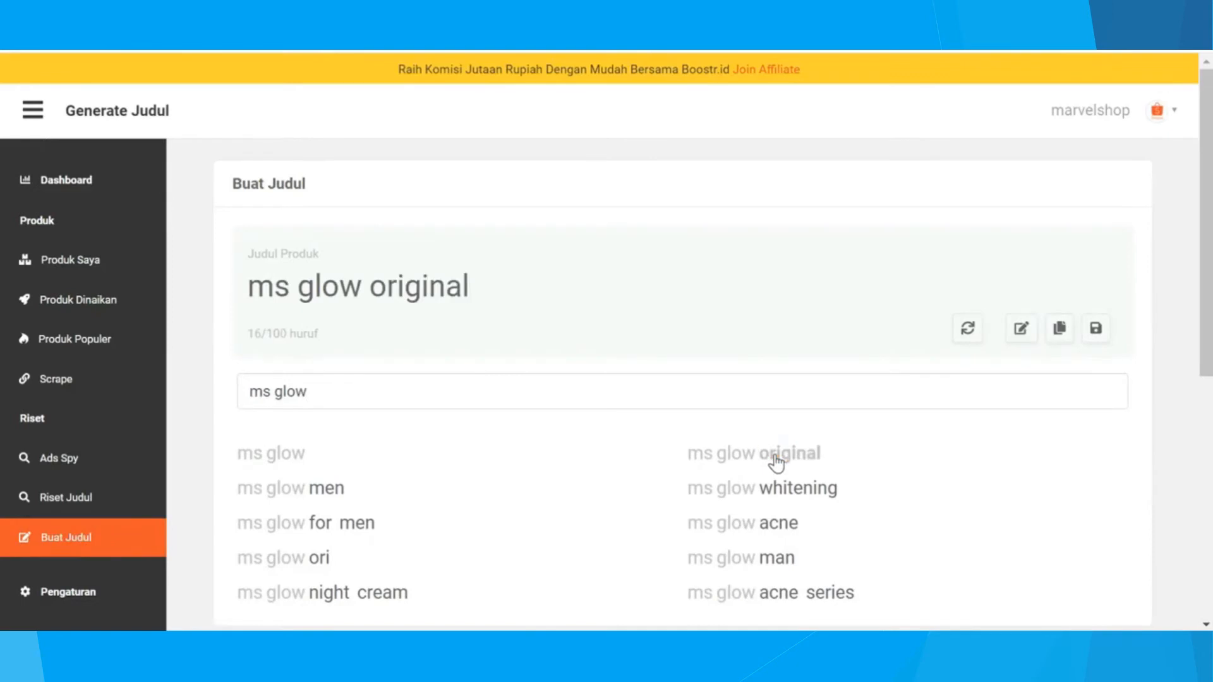
{"action": "left_click", "coordinate": [802, 493]}
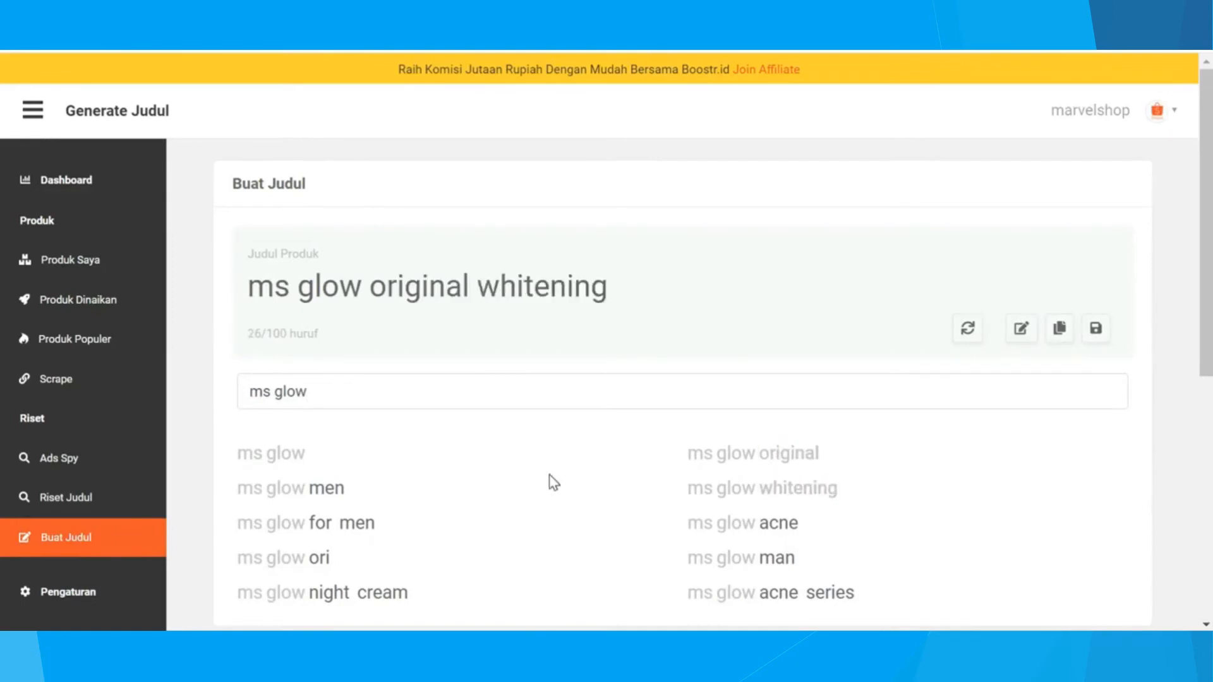
{"action": "left_click", "coordinate": [317, 531]}
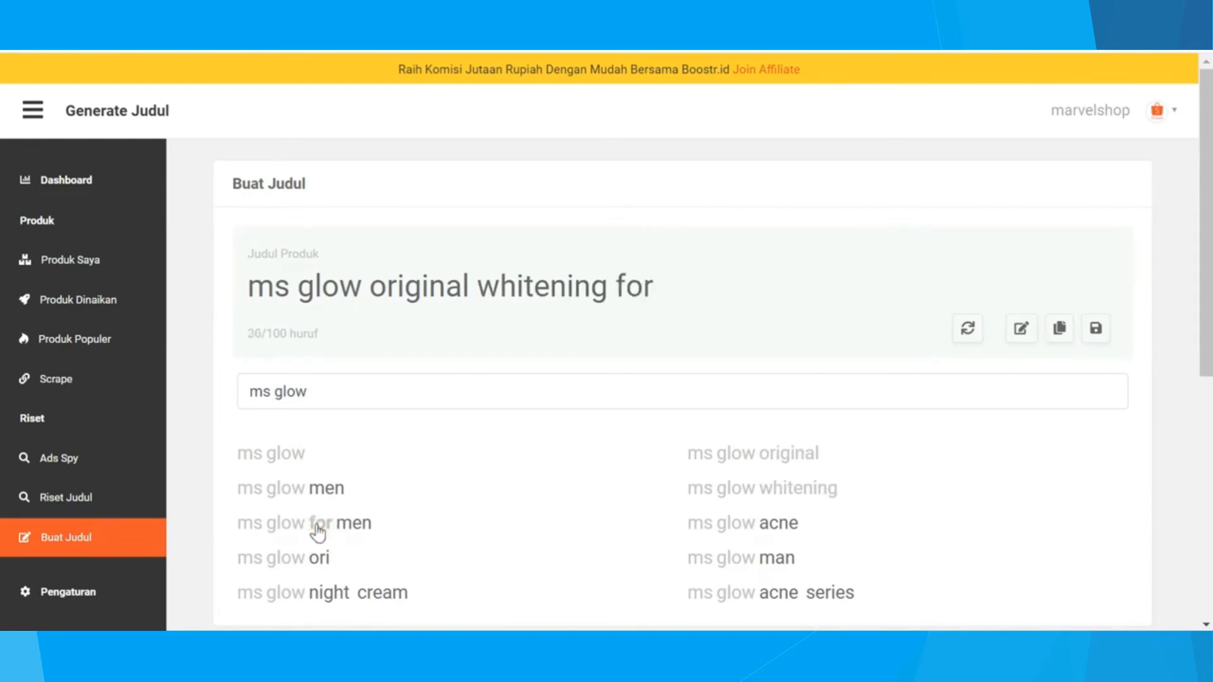
{"action": "left_click", "coordinate": [351, 532]}
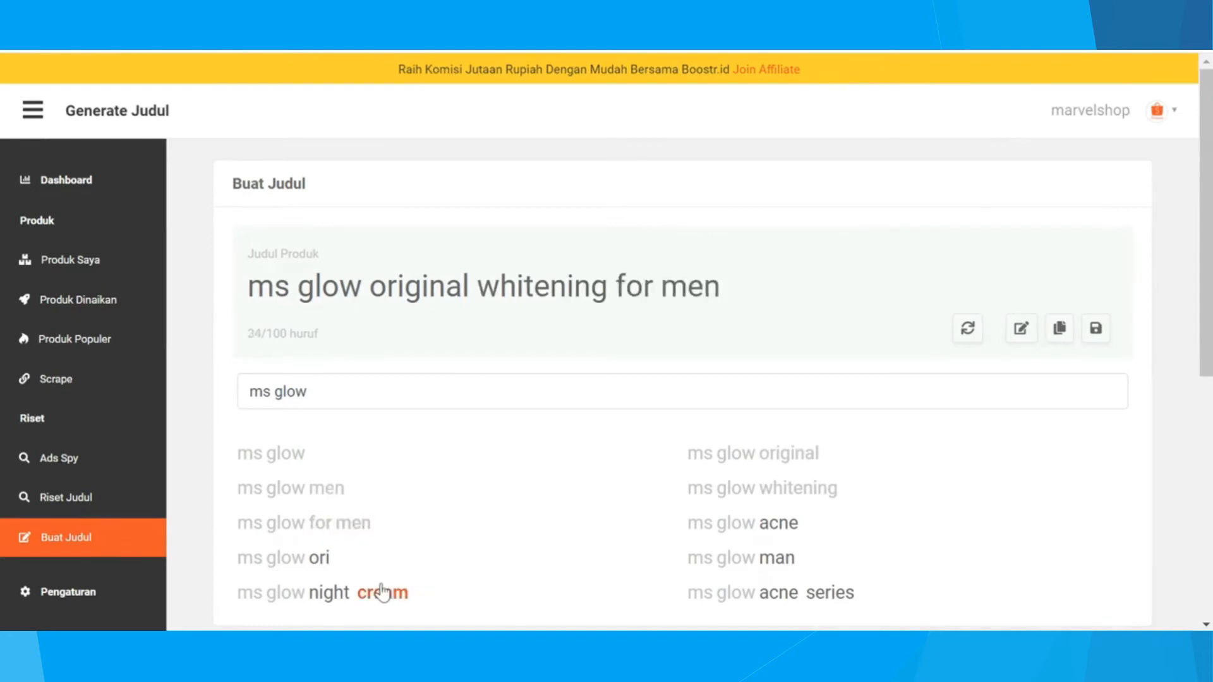
{"action": "left_click", "coordinate": [317, 559]}
Extend the keyword to "ms glow men" and add the suggested words "paket lengkap", "serum" and "maskulin" to the title
{"action": "left_click", "coordinate": [409, 393]}
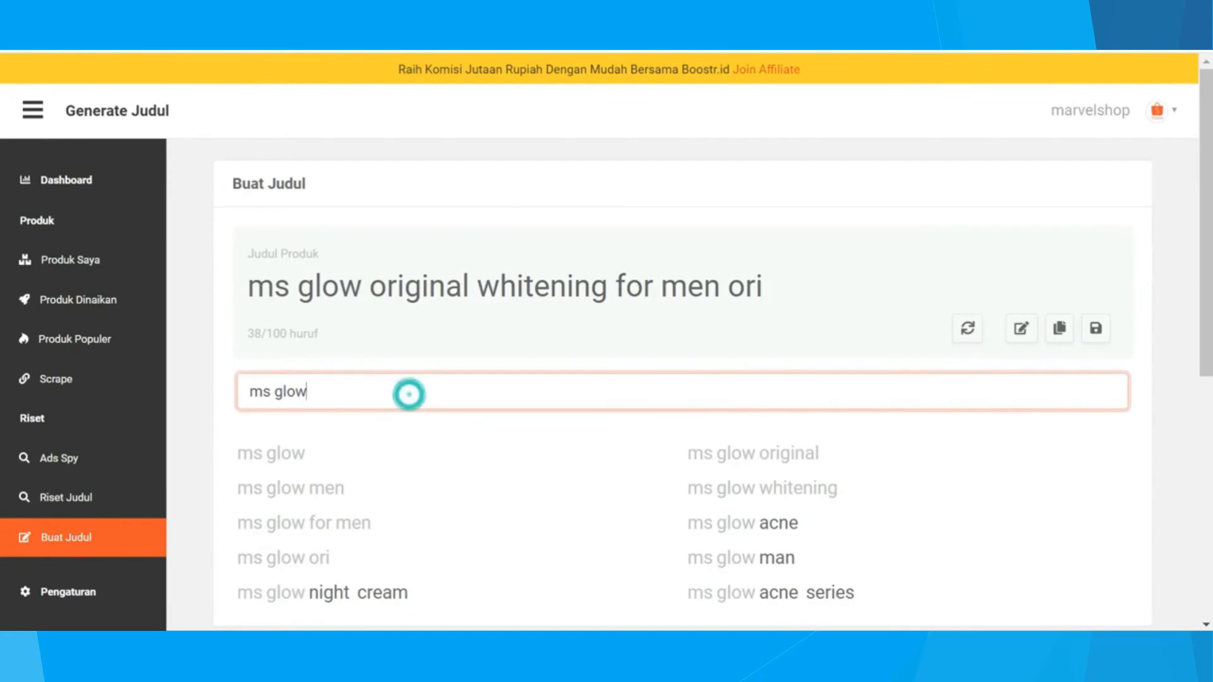
{"action": "type", "text": "men"}
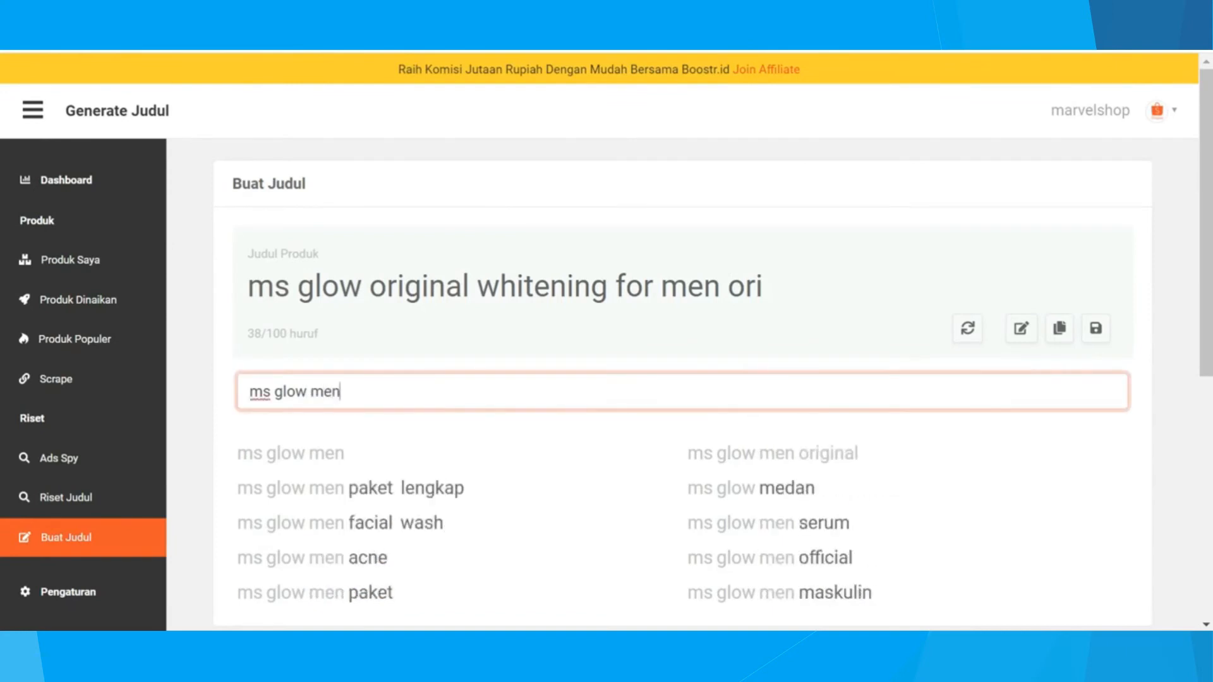
{"action": "left_click", "coordinate": [381, 498]}
{"action": "left_click", "coordinate": [427, 496]}
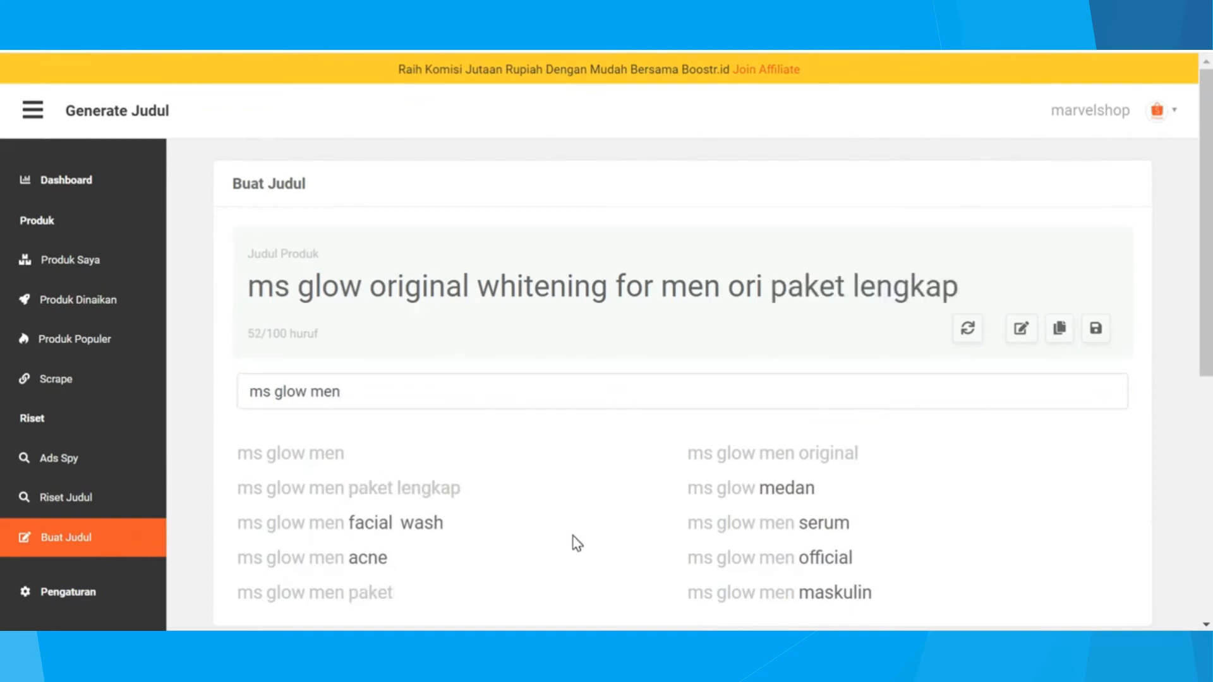
{"action": "left_click", "coordinate": [831, 532]}
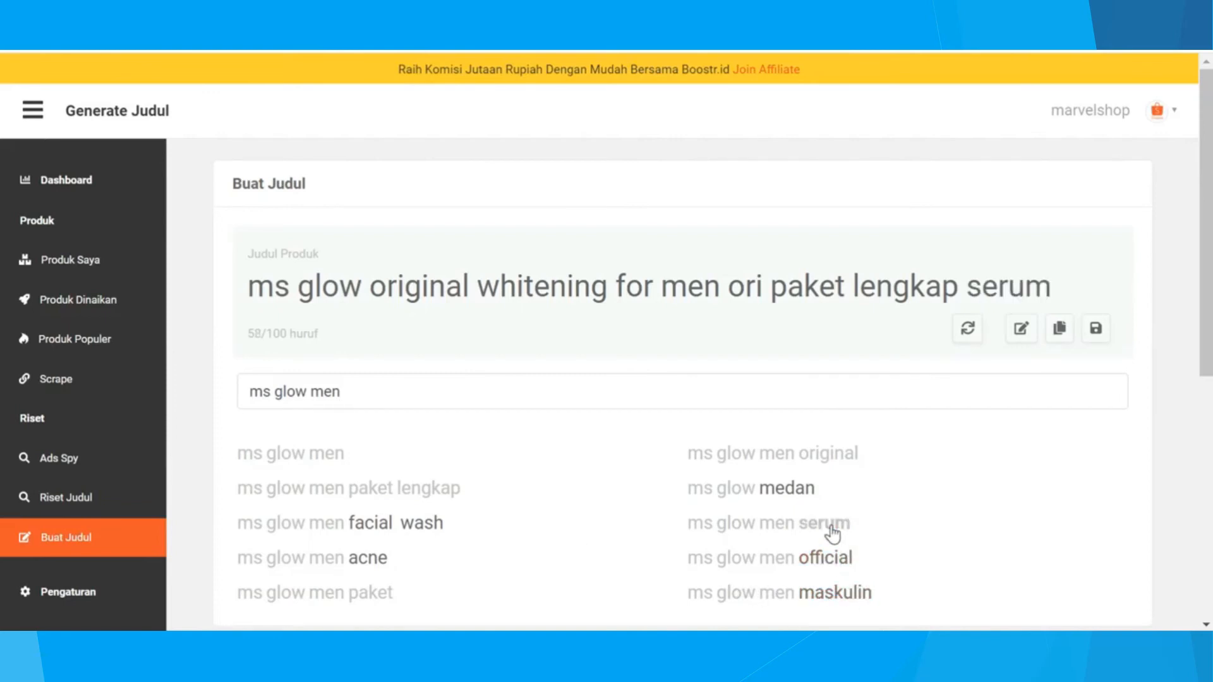
{"action": "left_click", "coordinate": [844, 595]}
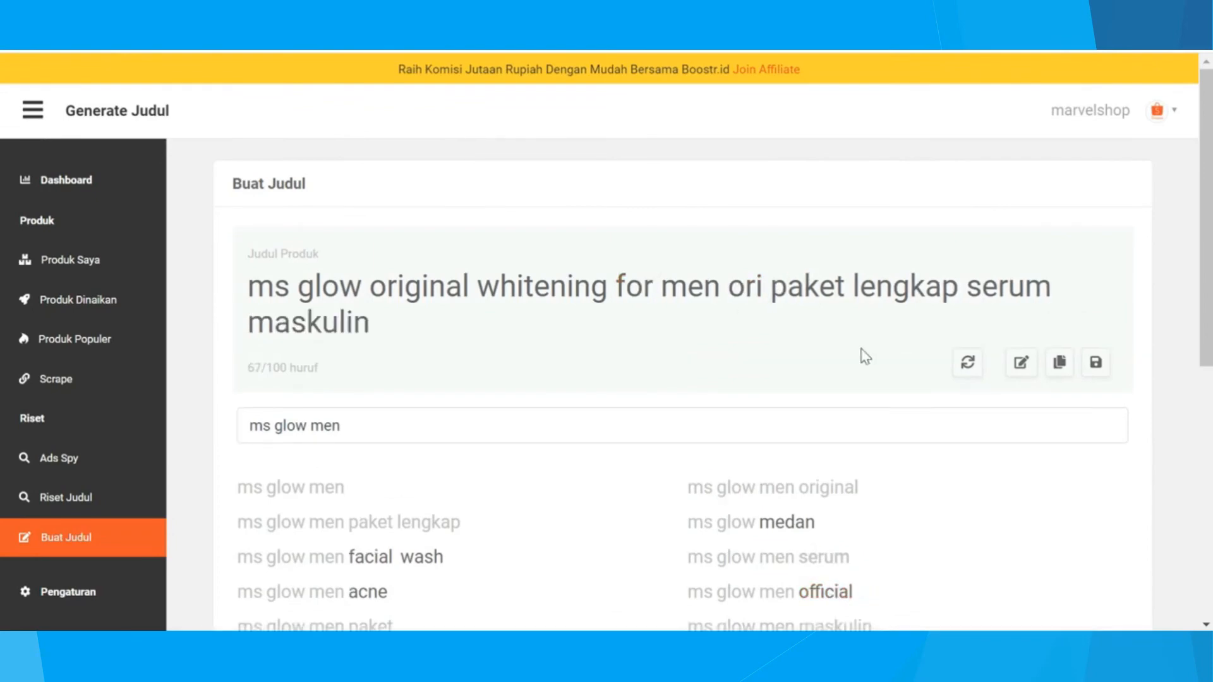
Edit the ms glow title, inserting "barang" before "ori", "plus" before "serum" and "untuk cowok" before "maskulin"
{"action": "left_click", "coordinate": [1021, 362]}
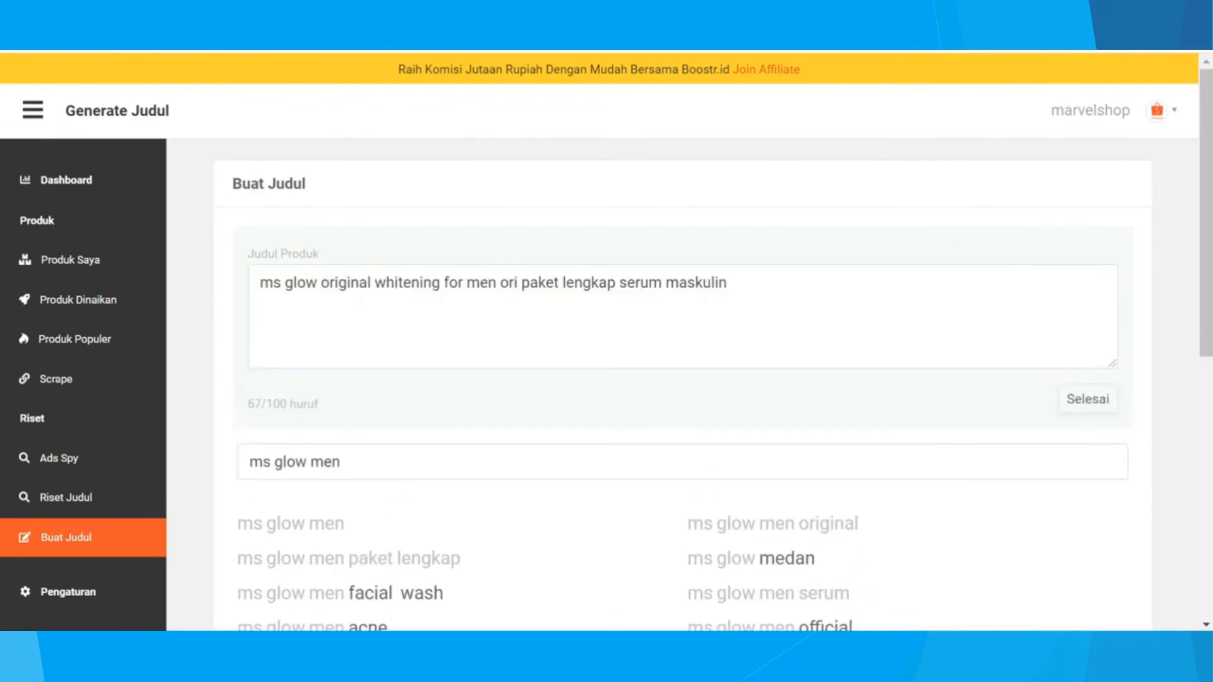
{"action": "left_click", "coordinate": [498, 283]}
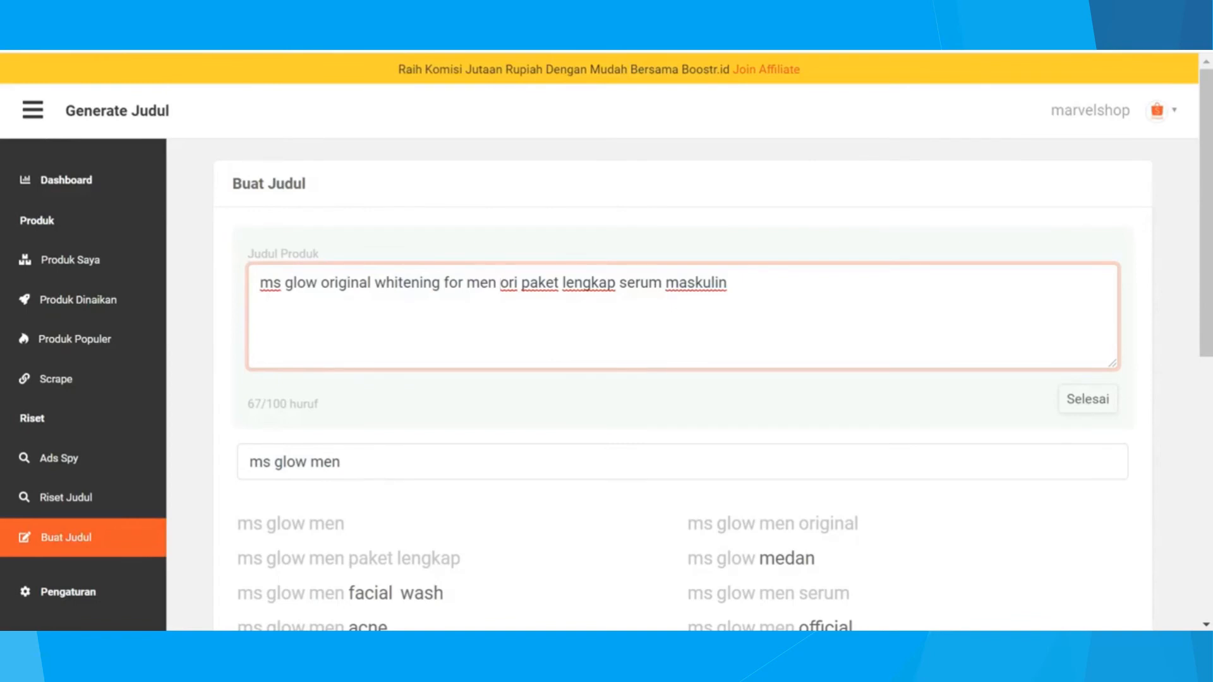
{"action": "type", "text": "barang"}
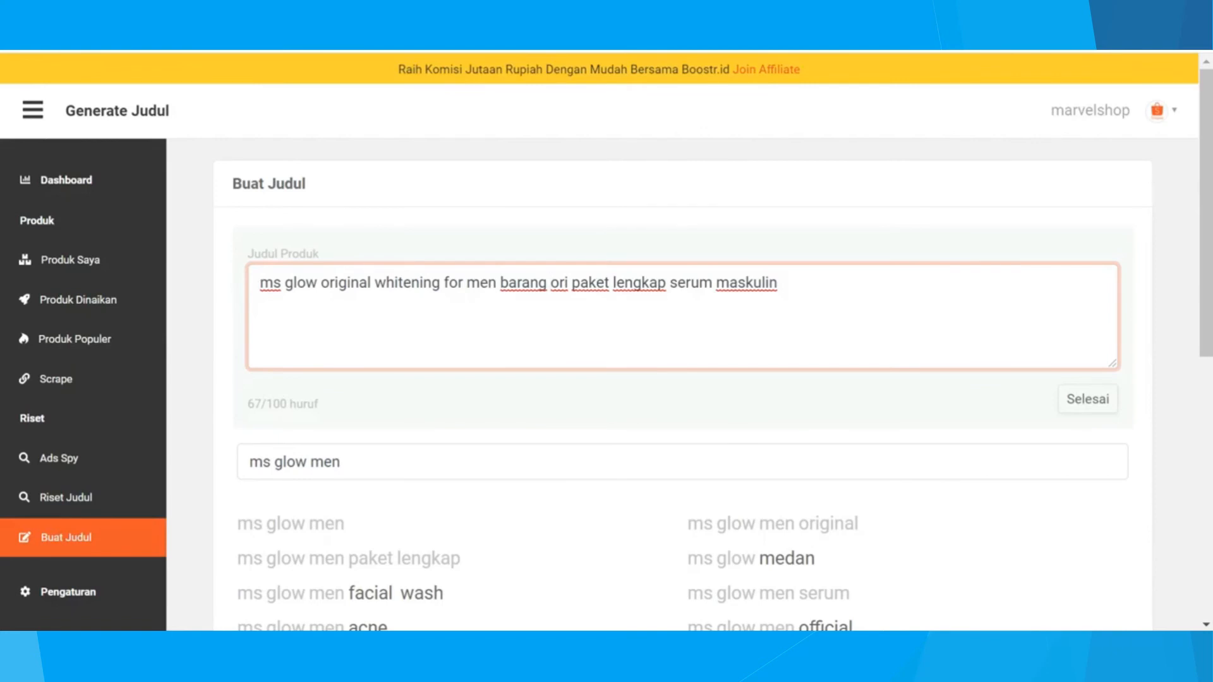
{"action": "left_click", "coordinate": [669, 283]}
{"action": "type", "text": "plus"}
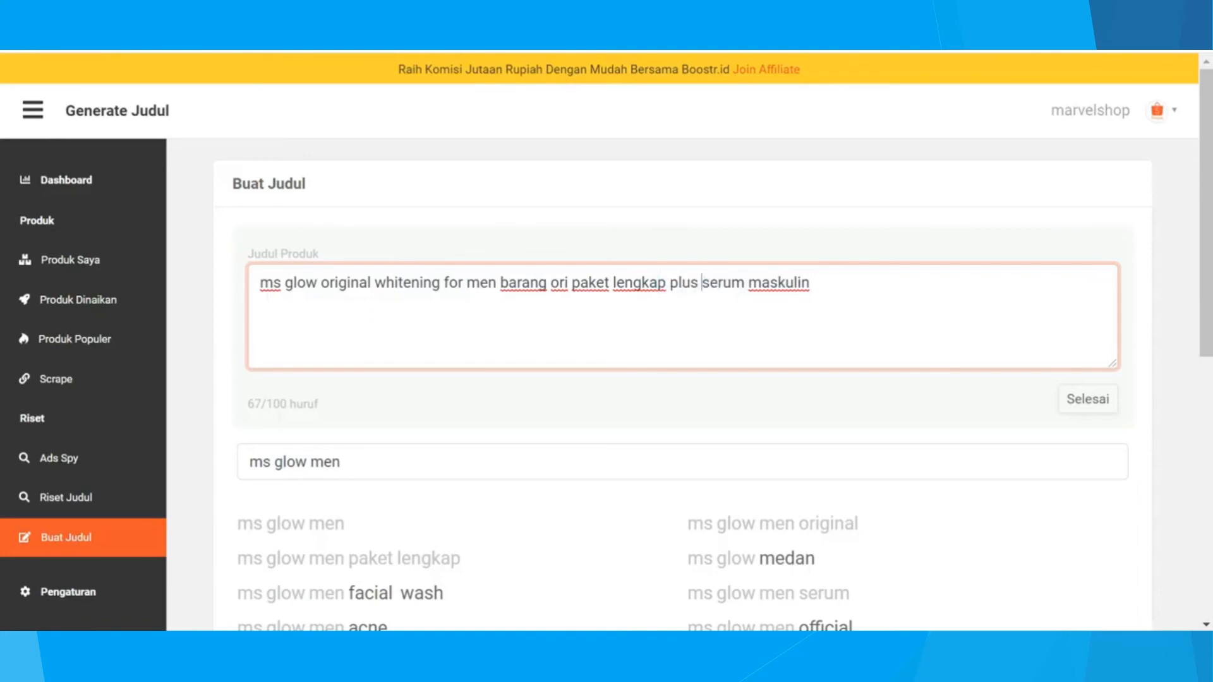
{"action": "left_click", "coordinate": [748, 282]}
{"action": "type", "text": "untuk "}
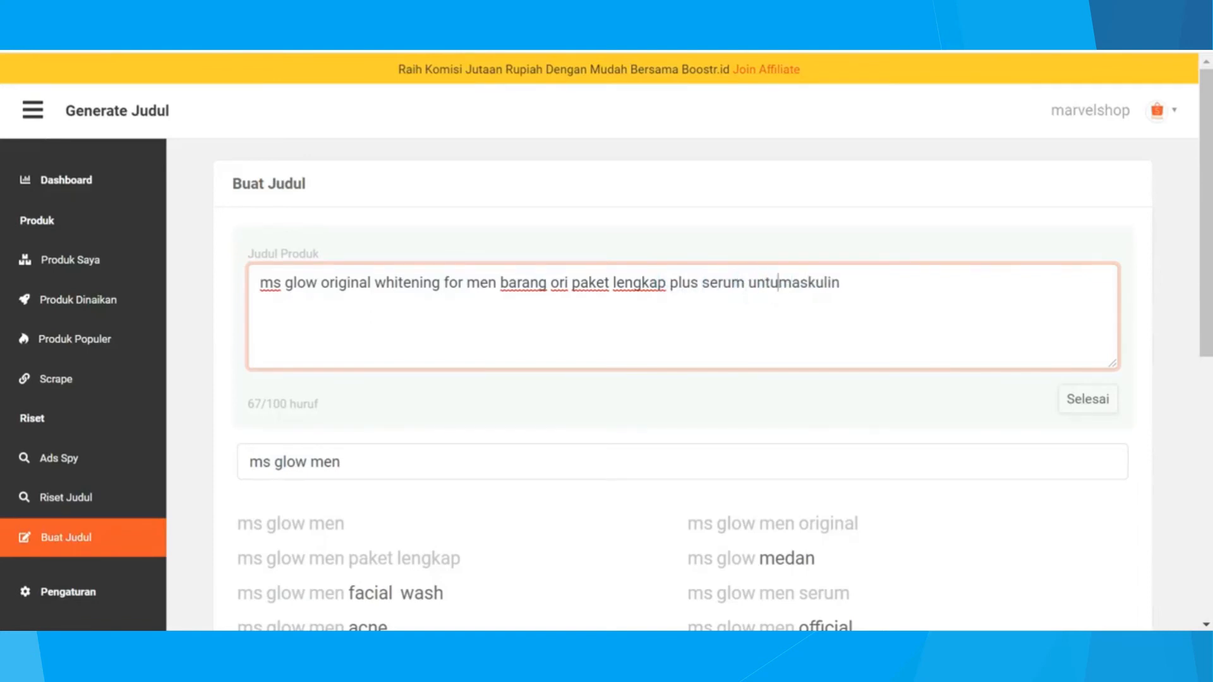
{"action": "type", "text": "cowok"}
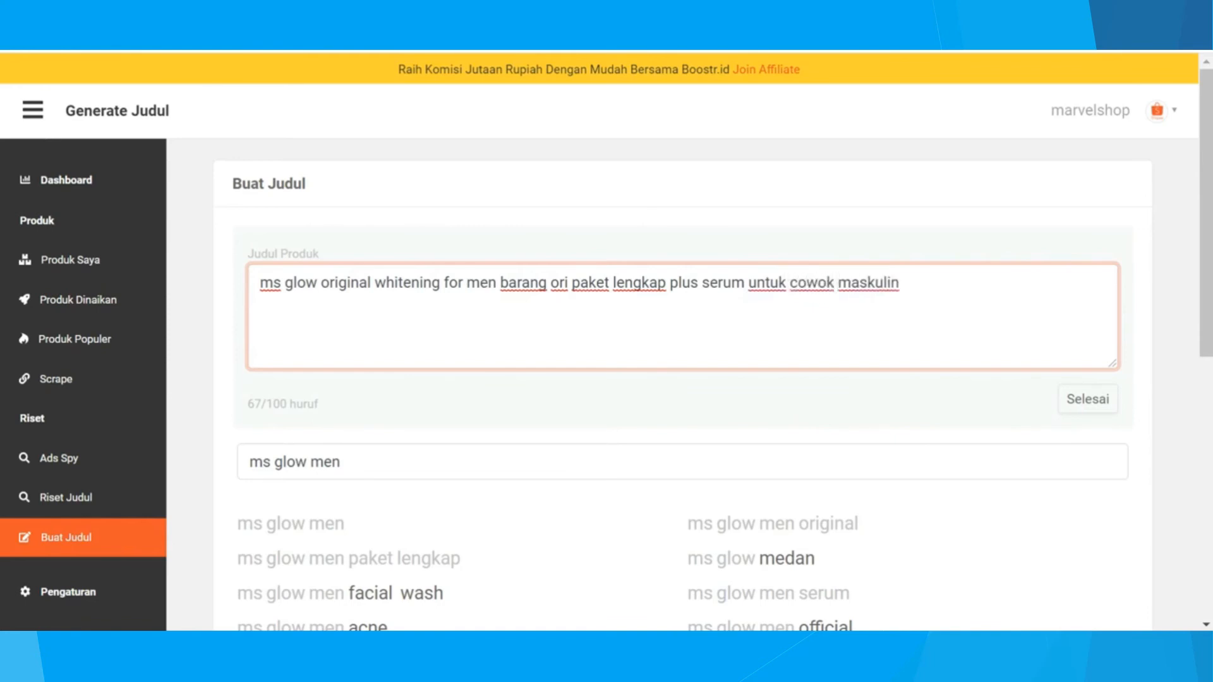
{"action": "left_click", "coordinate": [1083, 401]}
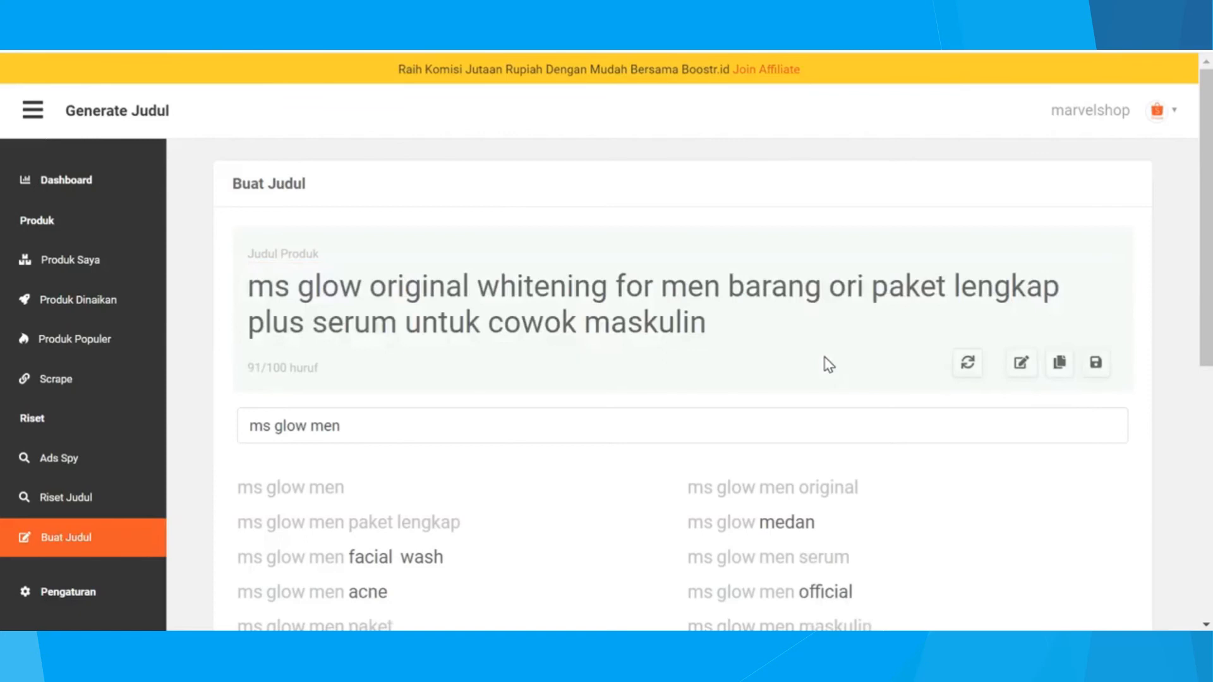
Save the ms glow title and check it in the saved titles list
{"action": "left_click", "coordinate": [1100, 369]}
{"action": "scroll", "coordinate": [1134, 530], "scroll_direction": "down", "scroll_amount": 7}
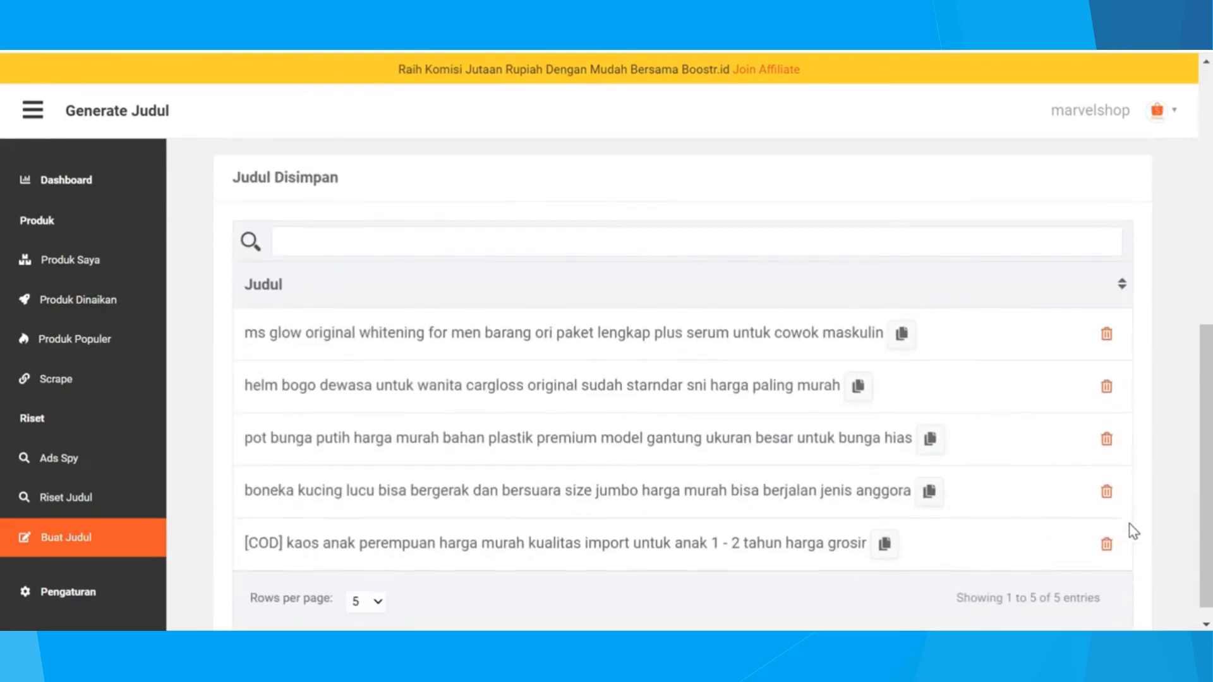
{"action": "scroll", "coordinate": [1134, 530], "scroll_direction": "up", "scroll_amount": 1}
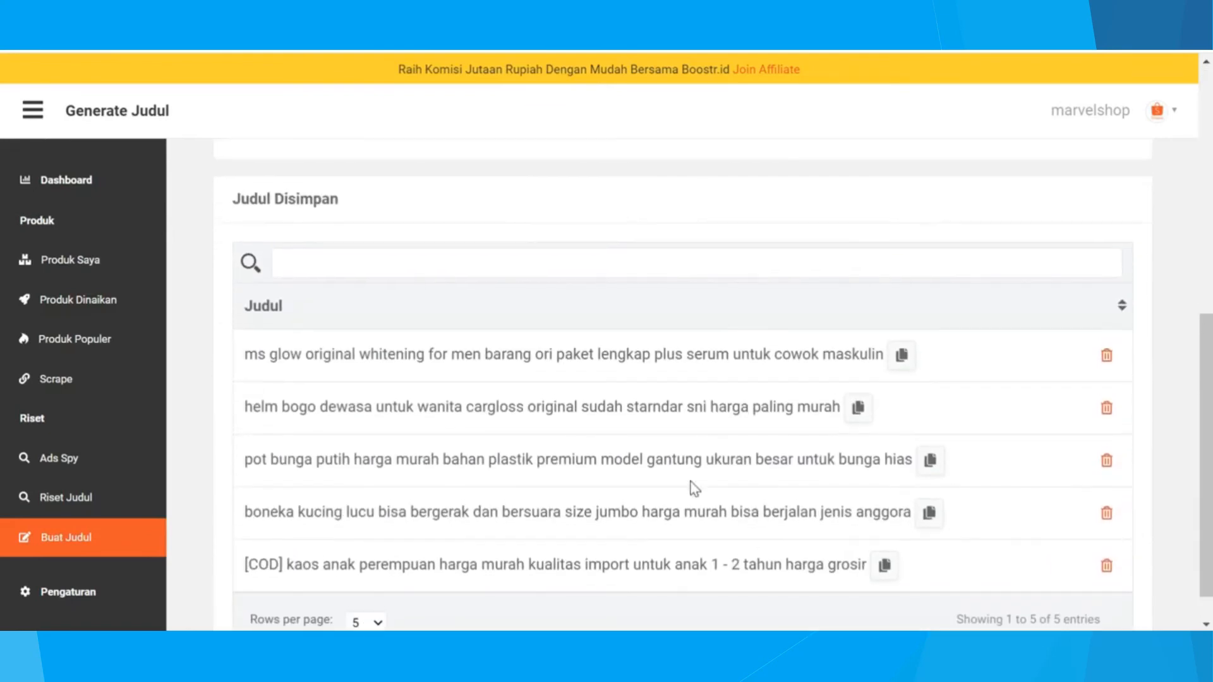
{"action": "scroll", "coordinate": [509, 452], "scroll_direction": "up", "scroll_amount": 5}
{"action": "scroll", "coordinate": [504, 414], "scroll_direction": "up", "scroll_amount": 4}
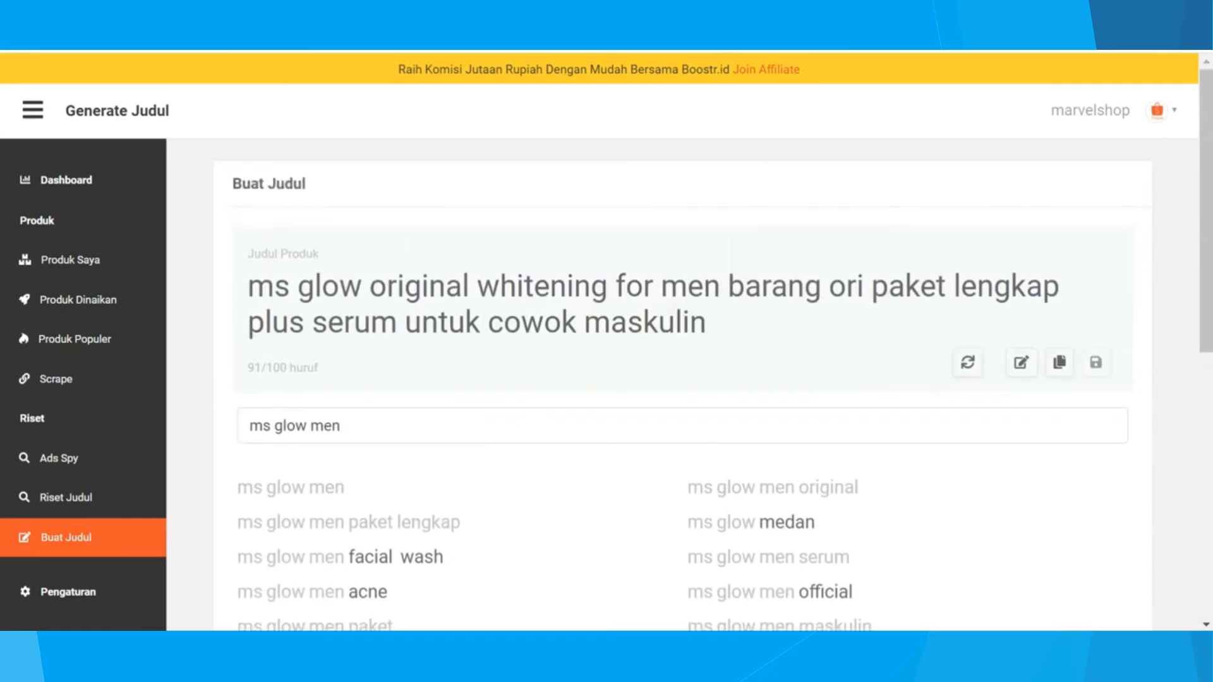
Clear the finished ms glow title and change the keyword to "celana jeans" for fresh suggestions
{"action": "left_click", "coordinate": [967, 362]}
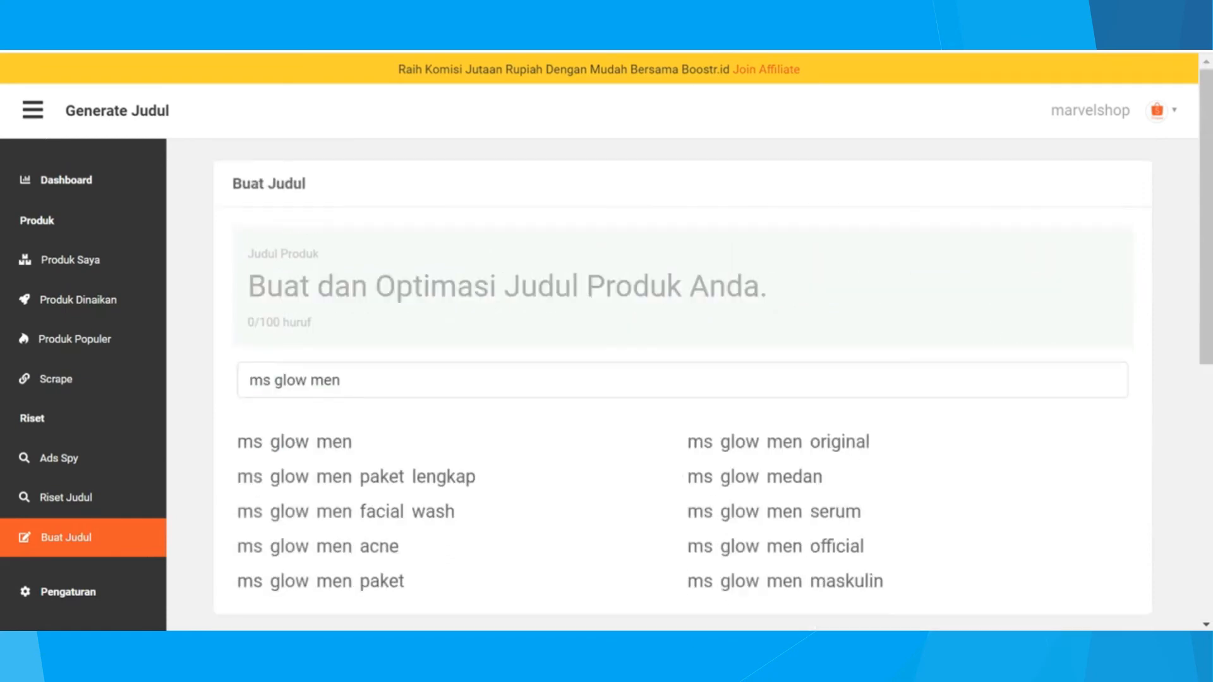
{"action": "left_click_drag", "start_coordinate": [347, 379], "coordinate": [250, 380]}
{"action": "key", "text": "BackSpace"}
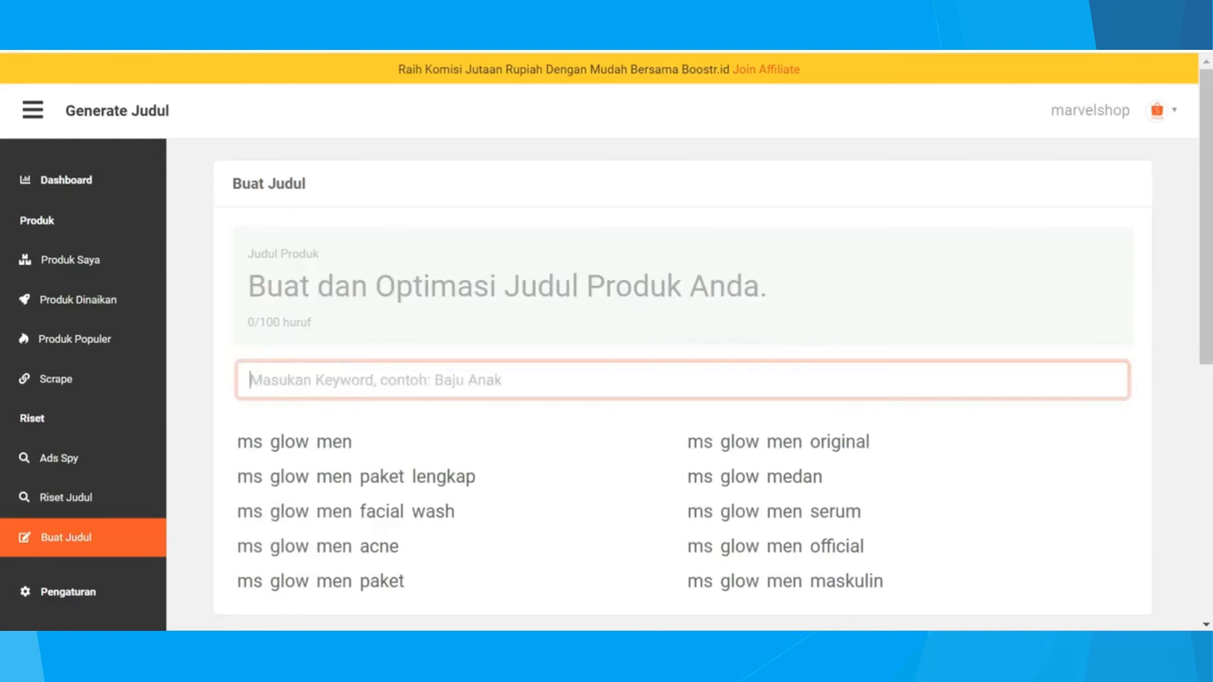
{"action": "type", "text": "celana"}
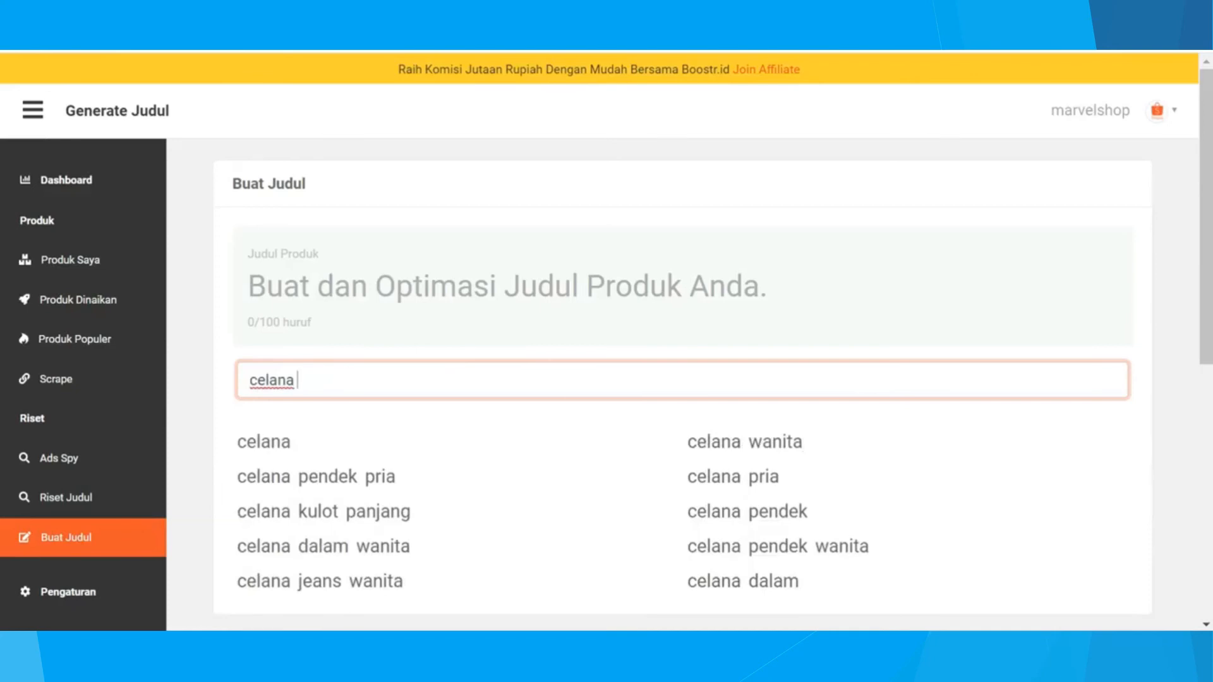
{"action": "type", "text": " jeans"}
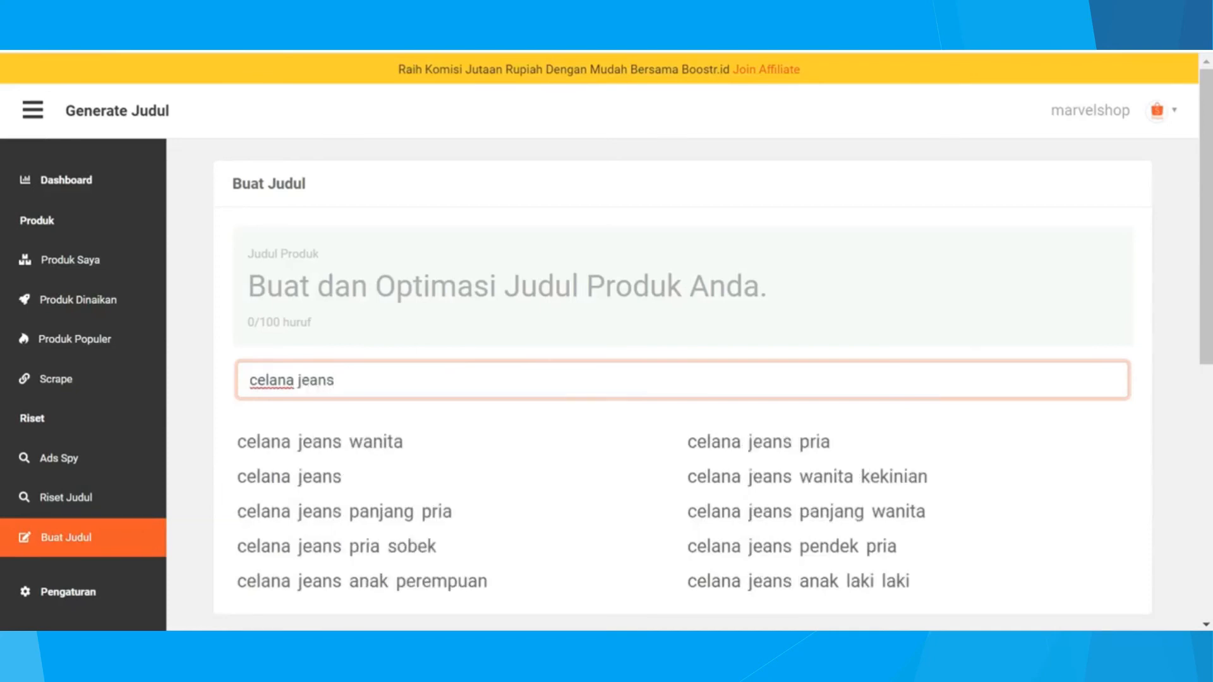
Build the start of the title from the suggested words "celana", "jeans", "wanita" and "kekinian"
{"action": "left_click", "coordinate": [266, 442]}
{"action": "left_click", "coordinate": [326, 460]}
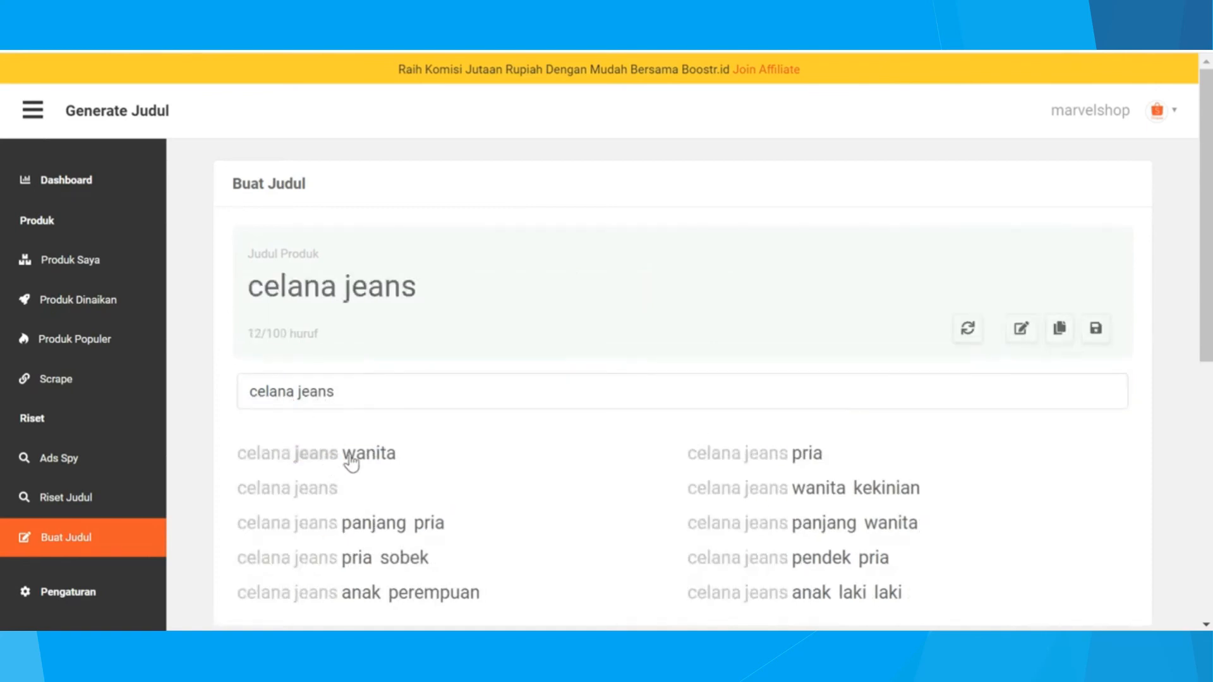
{"action": "left_click", "coordinate": [374, 460]}
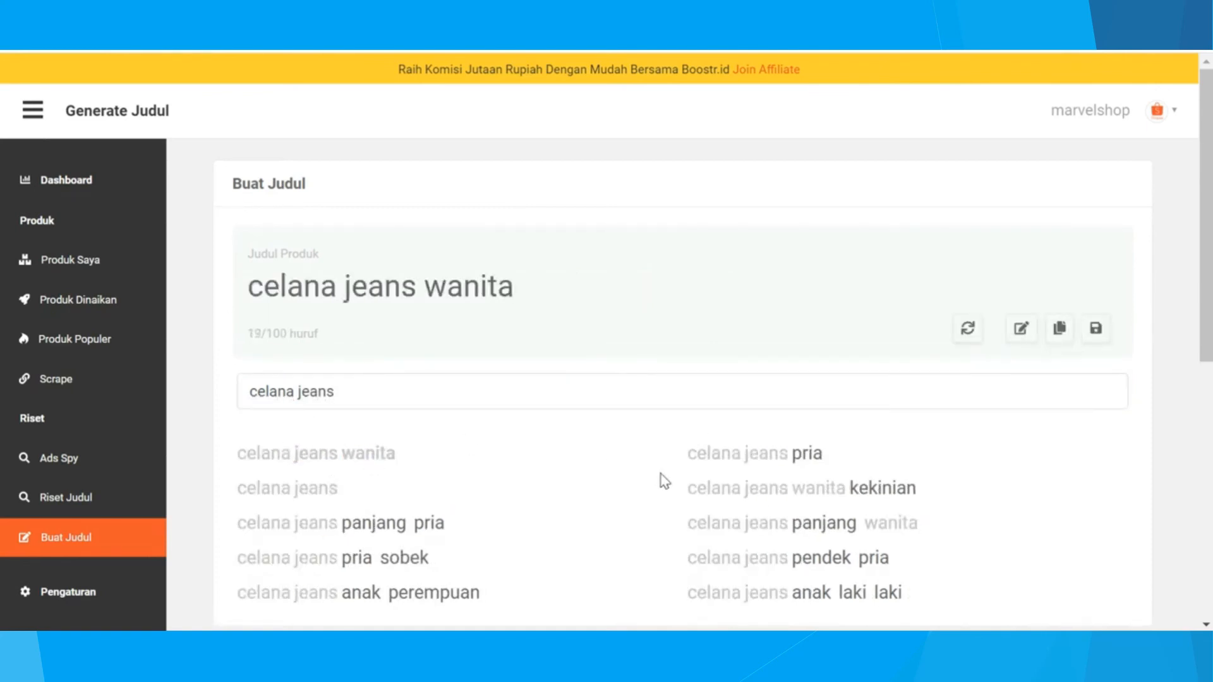
{"action": "left_click", "coordinate": [896, 494]}
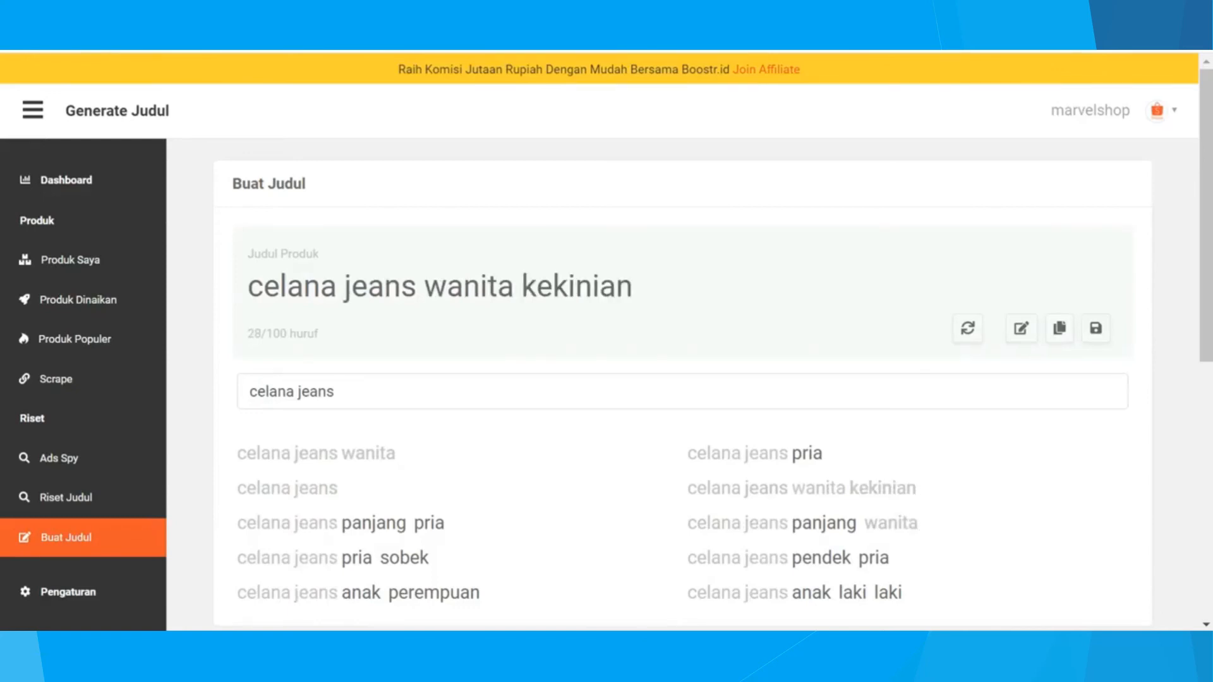
Extend the keyword to "celana jeans wanita" and add the suggested words "terbaru", "jumbo", "murah" and "import" to the title
{"action": "left_click", "coordinate": [482, 384]}
{"action": "type", "text": "wan"}
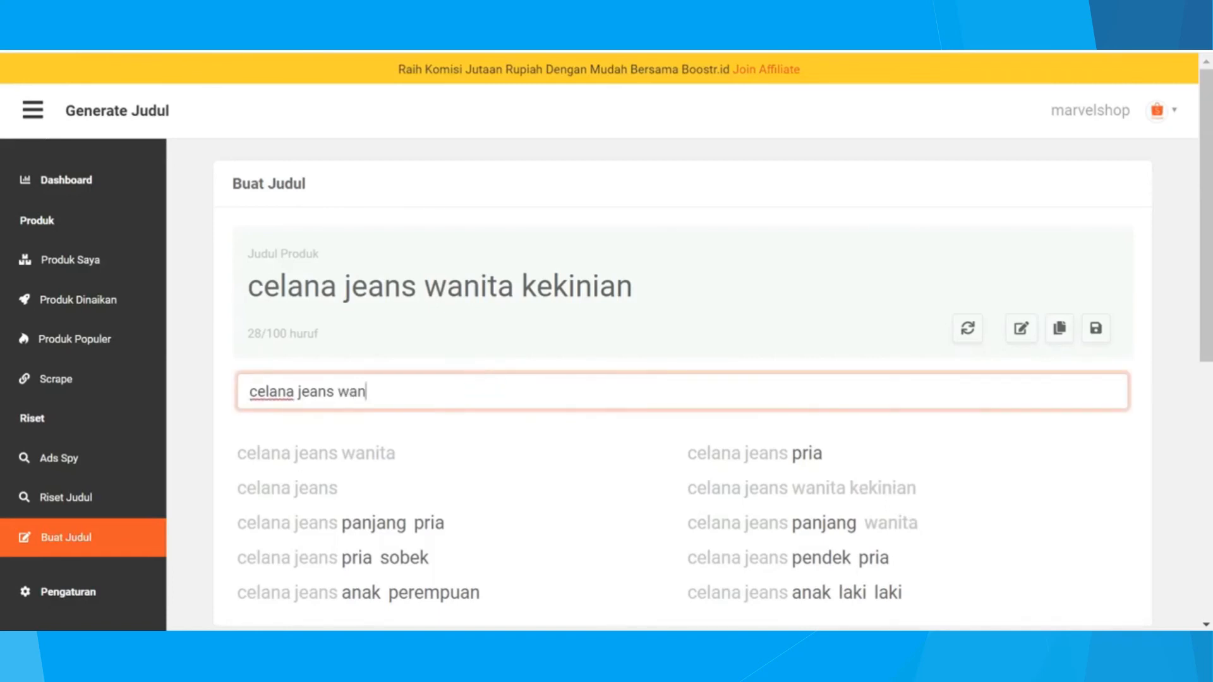
{"action": "type", "text": "ita"}
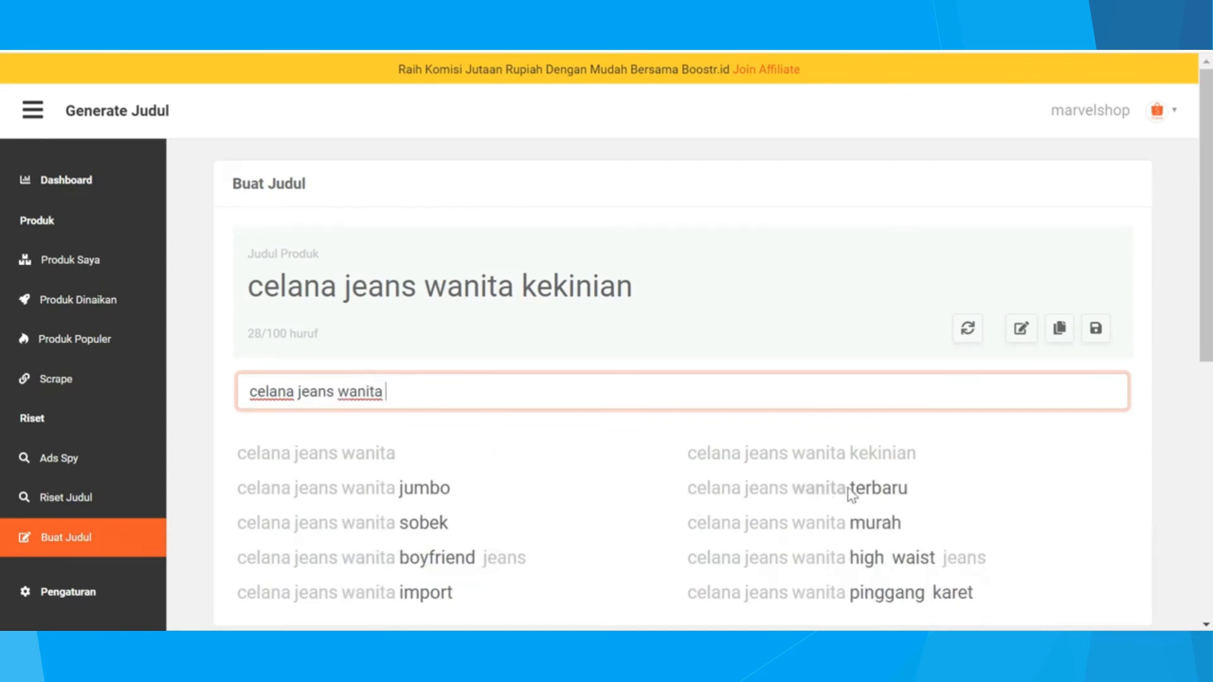
{"action": "left_click", "coordinate": [891, 490]}
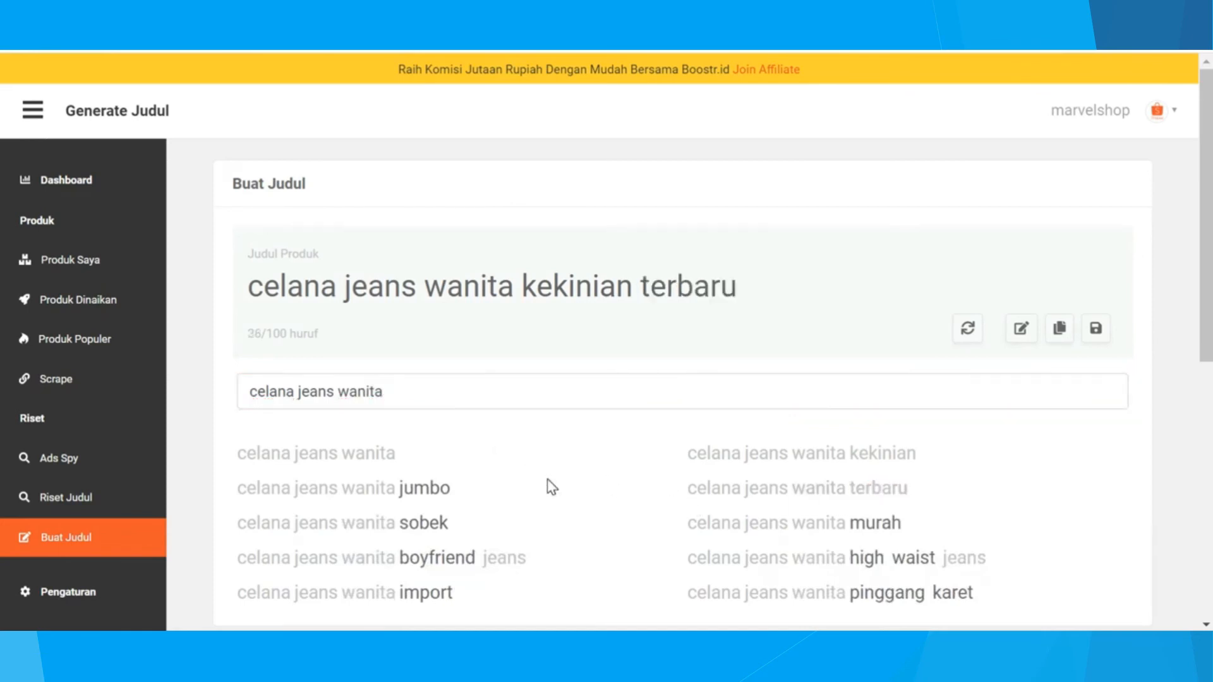
{"action": "left_click", "coordinate": [446, 493]}
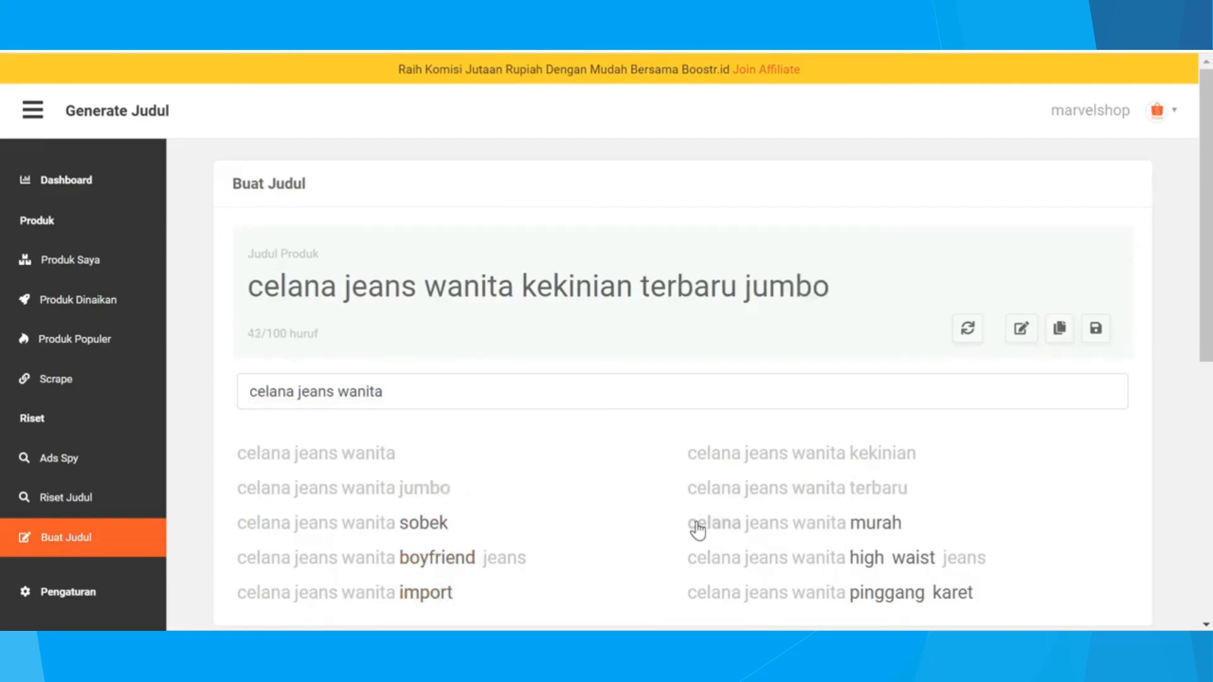
{"action": "left_click", "coordinate": [896, 526]}
{"action": "left_click", "coordinate": [437, 597]}
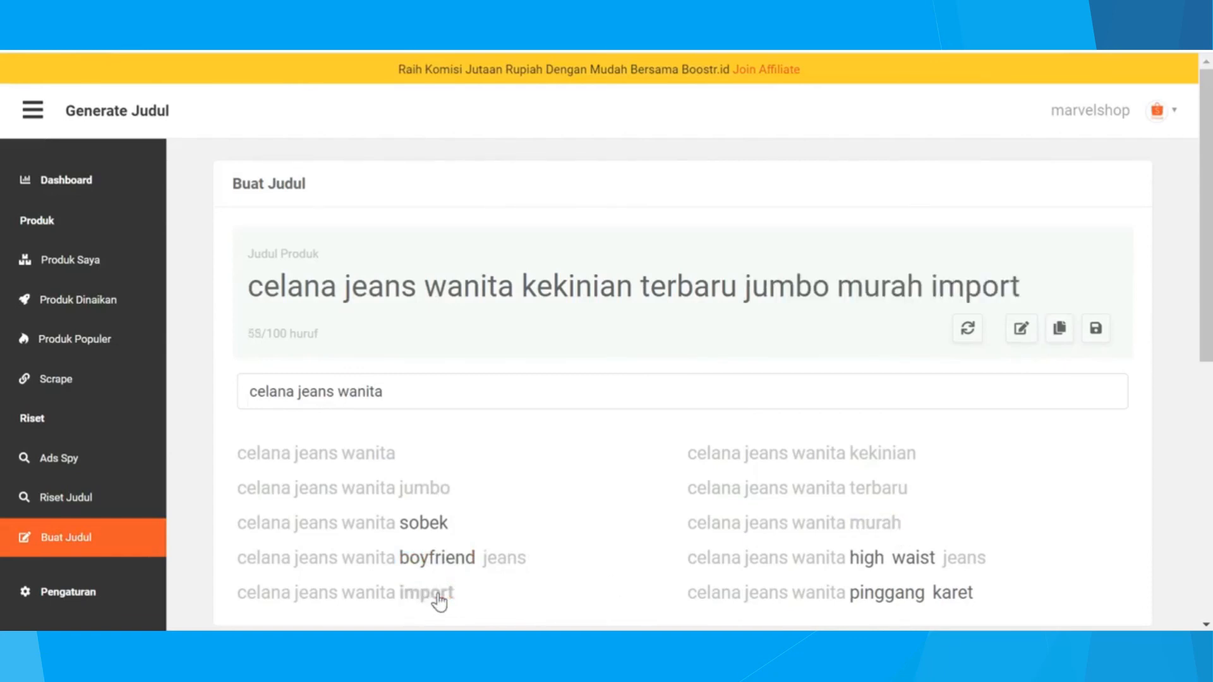
Edit the jeans title, inserting "model" before "terbaru", "size" before "jumbo", "harga paling" before "murah" and "kualitas" before "import"
{"action": "left_click", "coordinate": [1021, 327]}
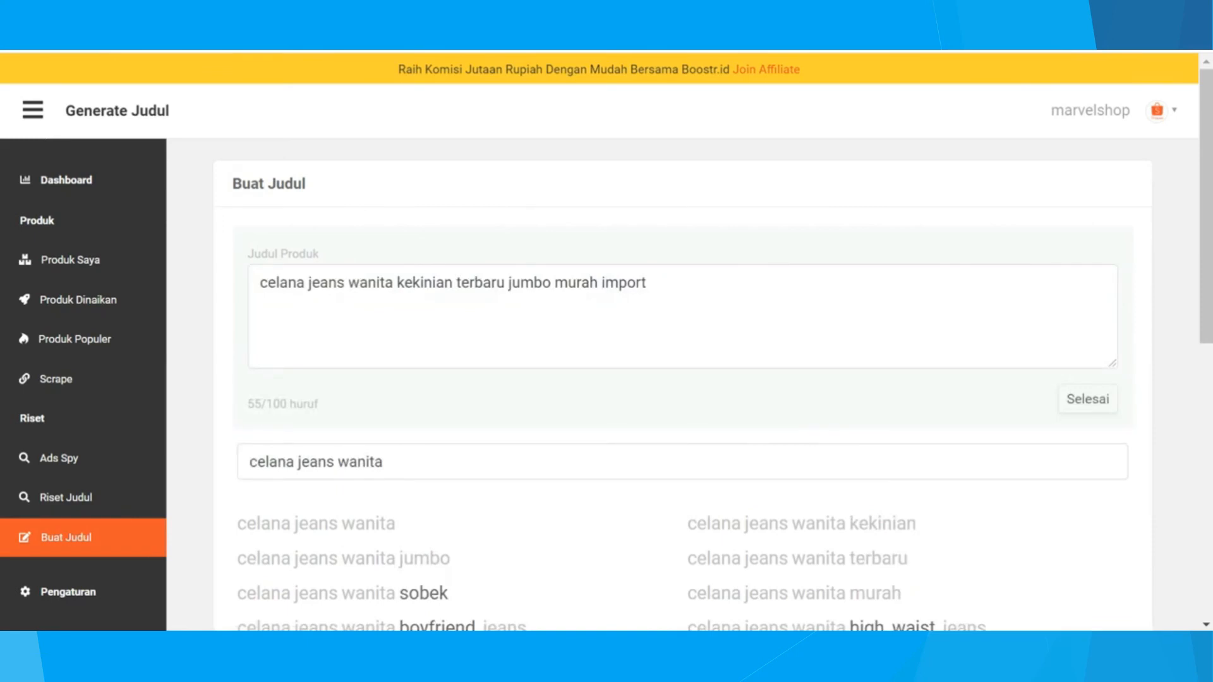
{"action": "left_click", "coordinate": [455, 281]}
{"action": "type", "text": "model"}
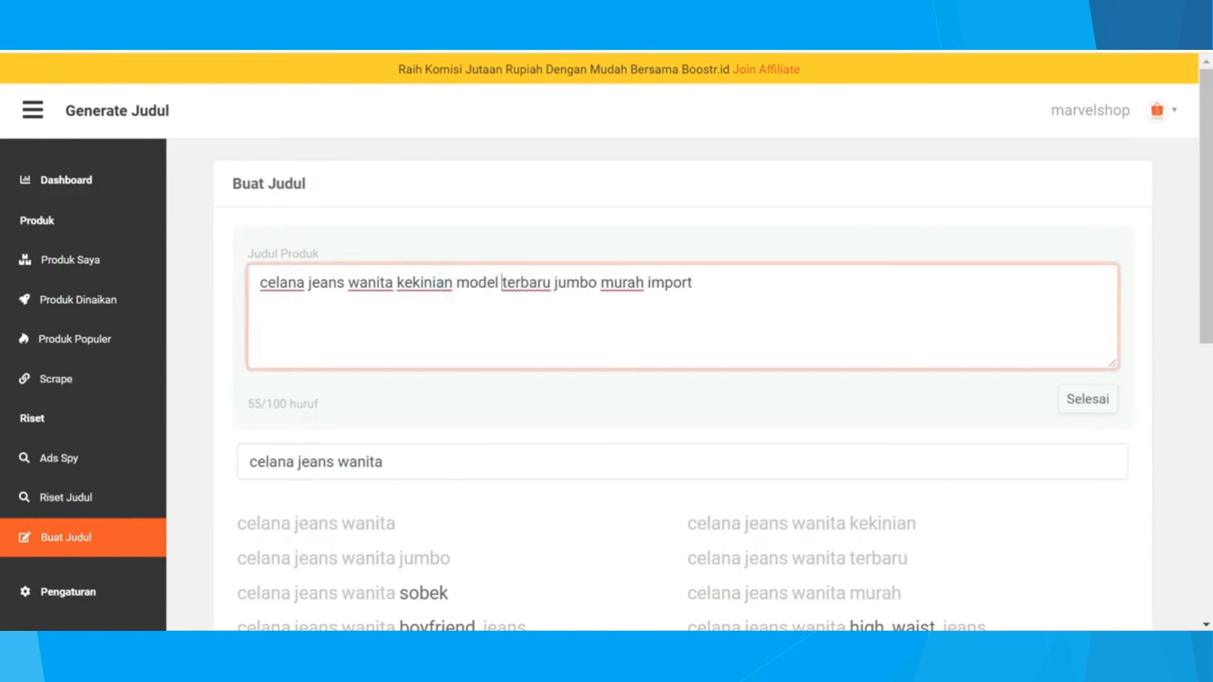
{"action": "left_click", "coordinate": [553, 282]}
{"action": "type", "text": "size"}
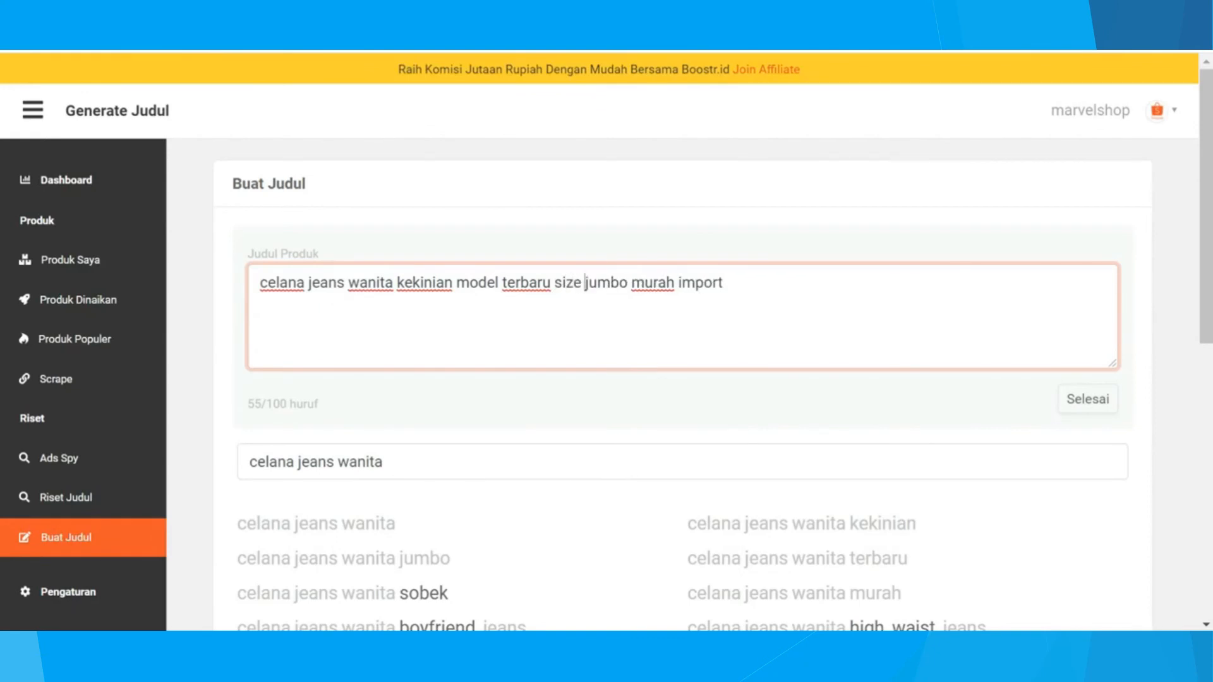
{"action": "left_click", "coordinate": [631, 282]}
{"action": "type", "text": "harga "}
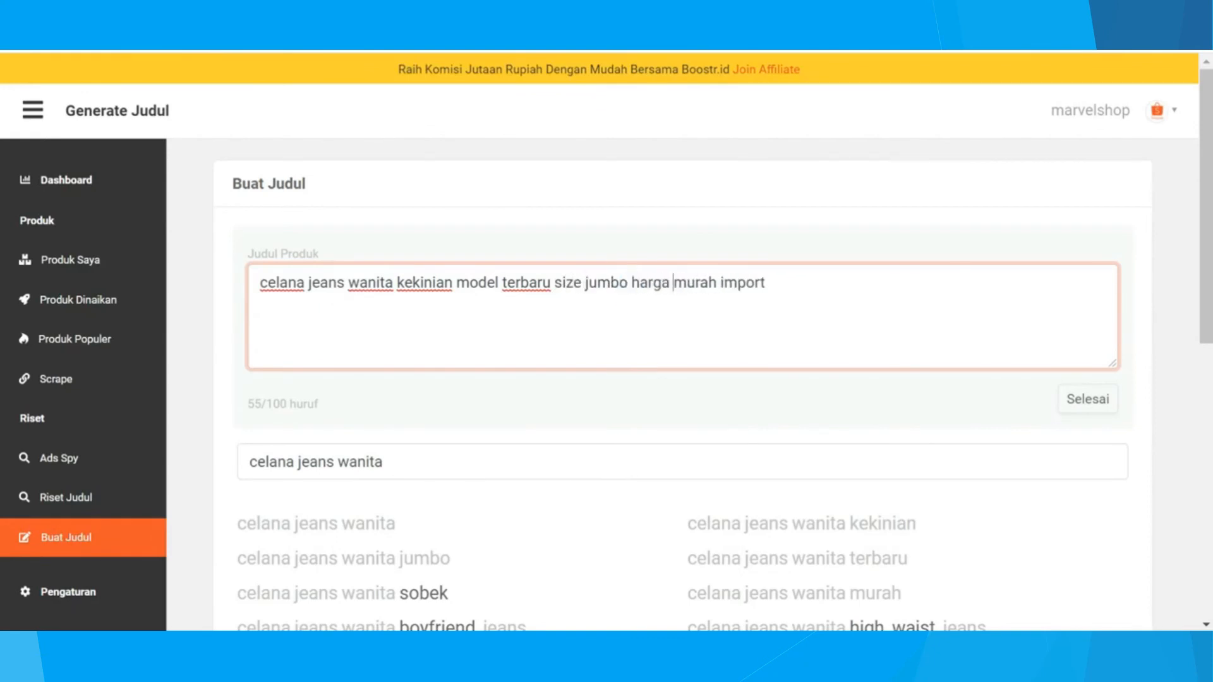
{"action": "type", "text": "paling"}
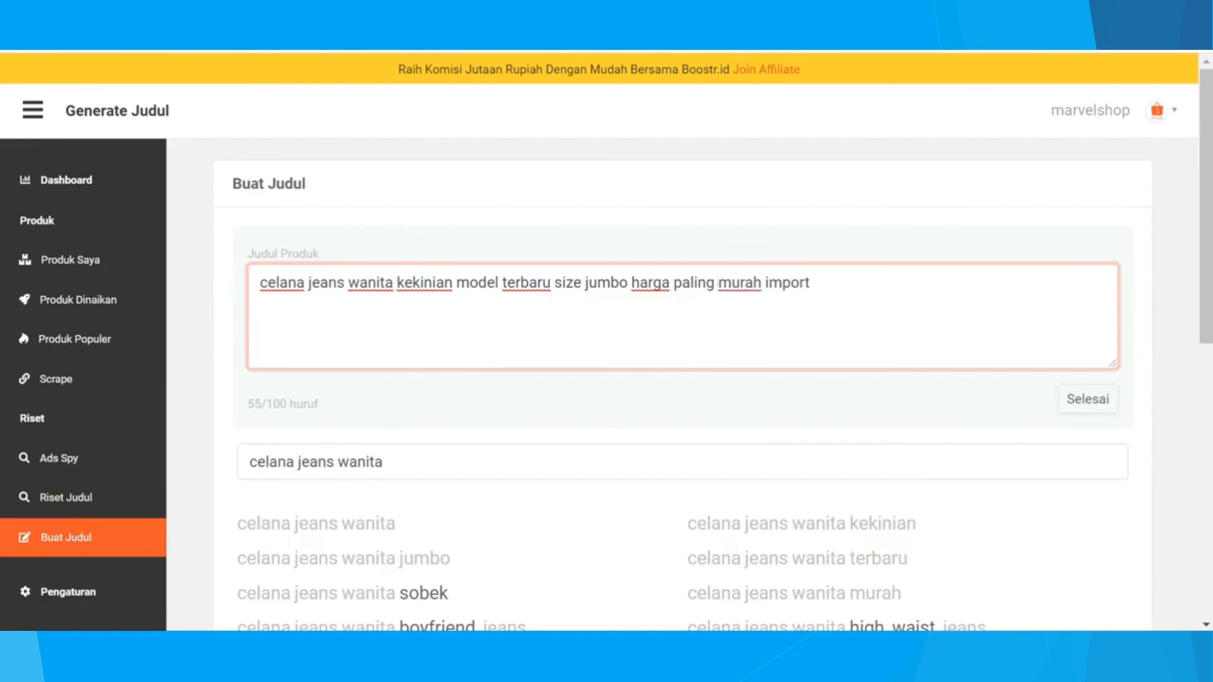
{"action": "left_click", "coordinate": [766, 282]}
{"action": "type", "text": "kualitas"}
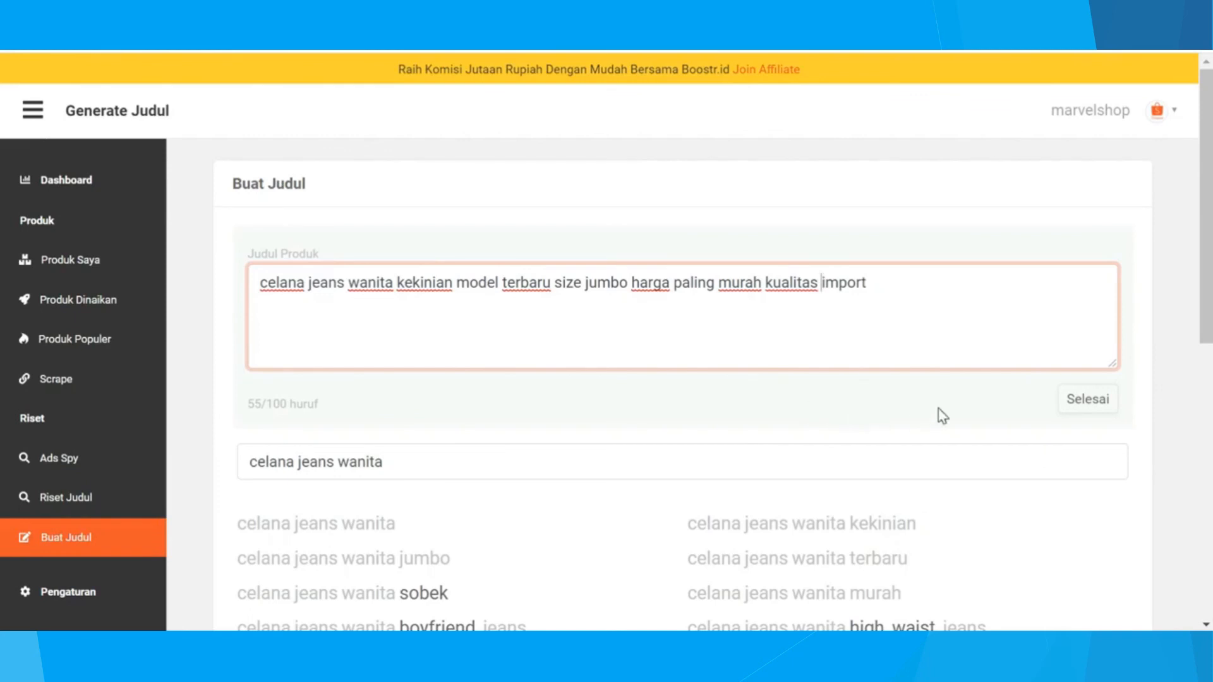
Put the prefix "[TERLARIS]" in front of "celana jeans" and finish editing the title
{"action": "left_click", "coordinate": [260, 282]}
{"action": "type", "text": "TERLARIS"}
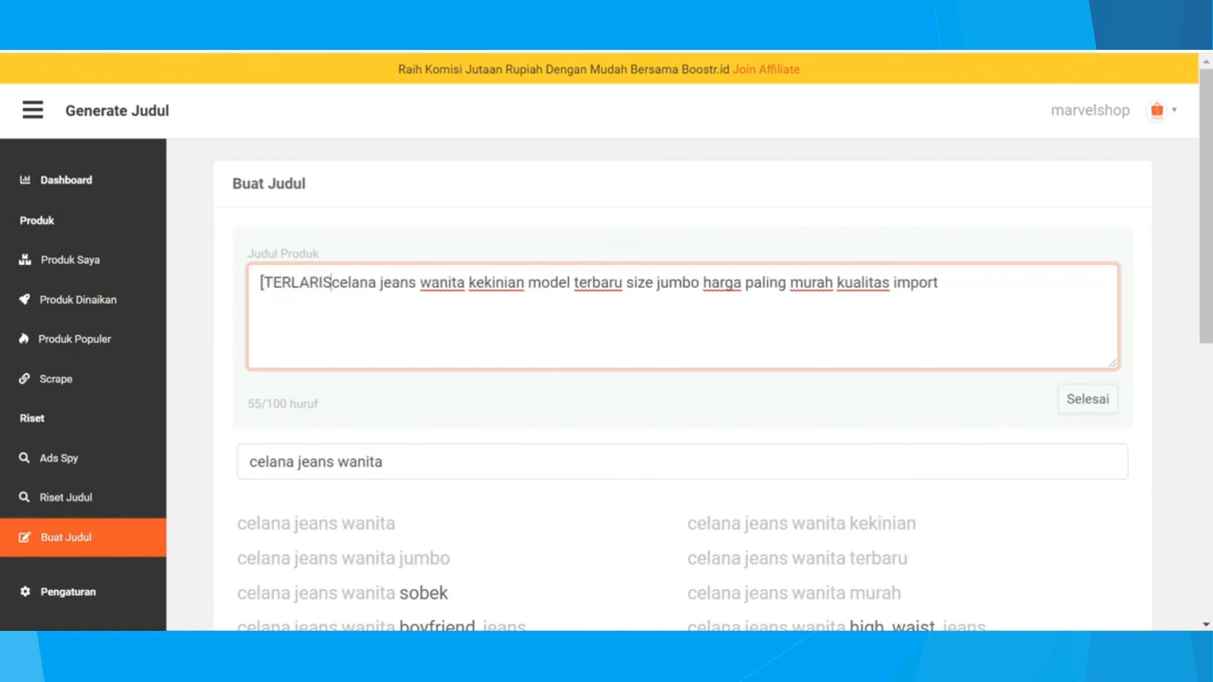
{"action": "type", "text": "]"}
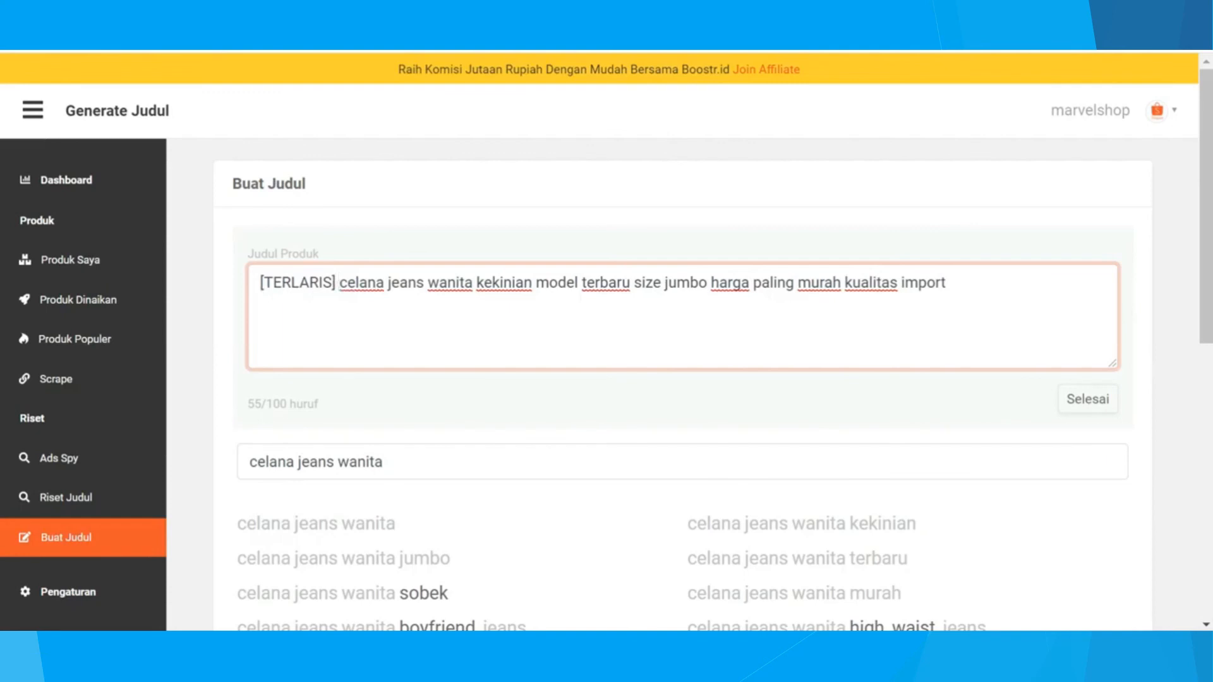
{"action": "left_click", "coordinate": [1072, 398]}
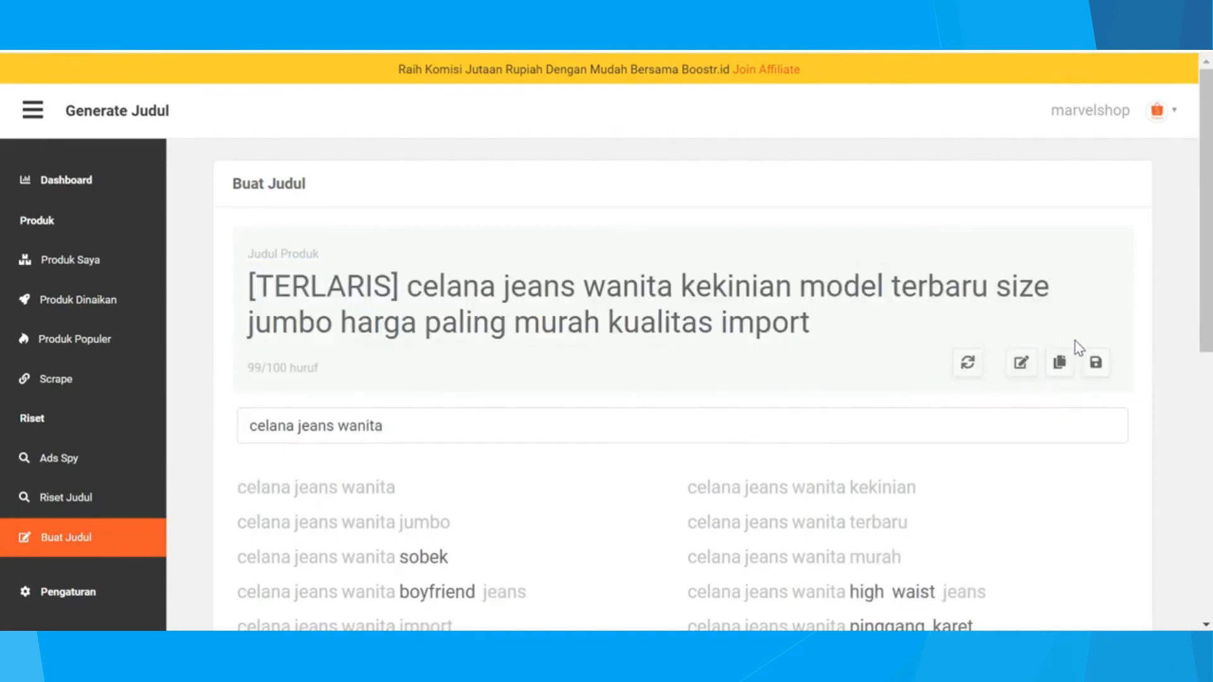
Save the jeans title and check it in the saved titles list
{"action": "left_click", "coordinate": [1093, 364]}
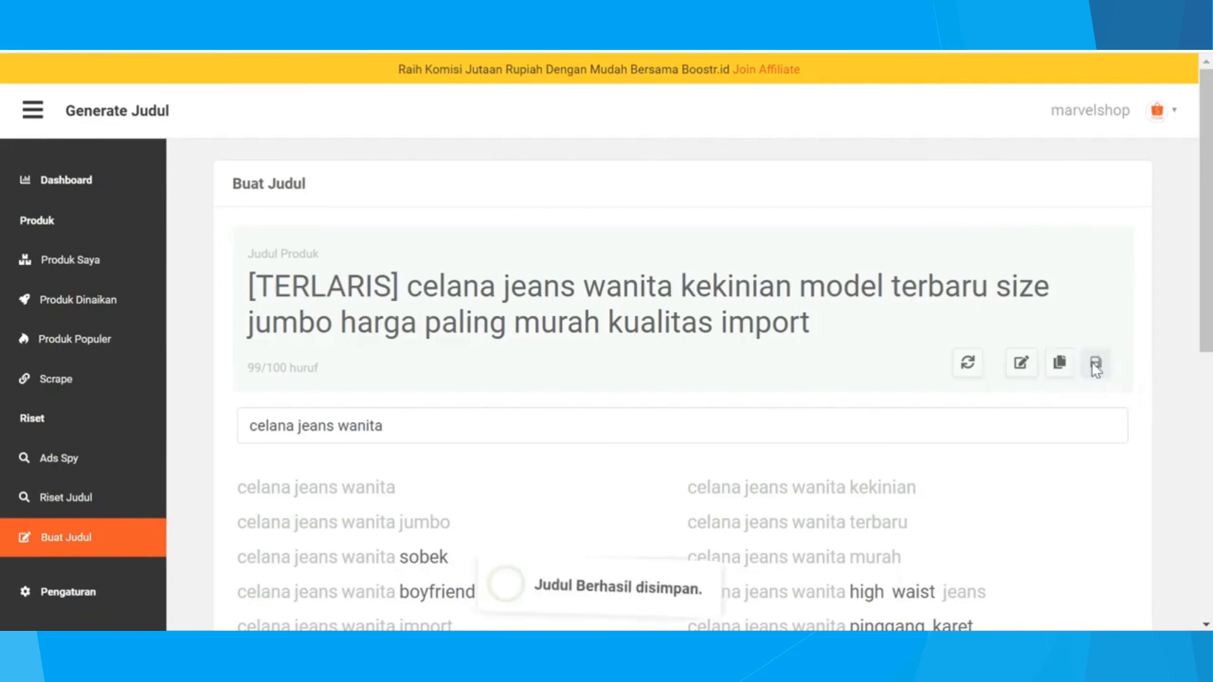
{"action": "scroll", "coordinate": [1093, 373], "scroll_direction": "down", "scroll_amount": 5}
{"action": "scroll", "coordinate": [683, 379], "scroll_direction": "down", "scroll_amount": 4}
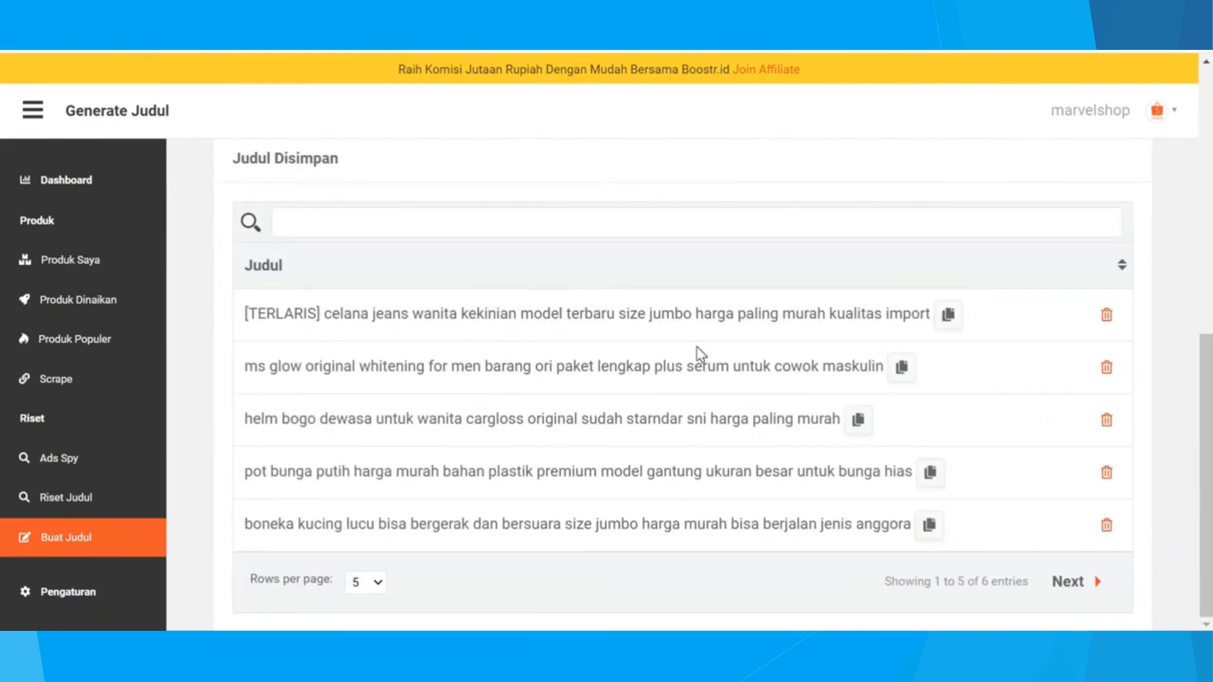
{"action": "scroll", "coordinate": [700, 353], "scroll_direction": "up", "scroll_amount": 8}
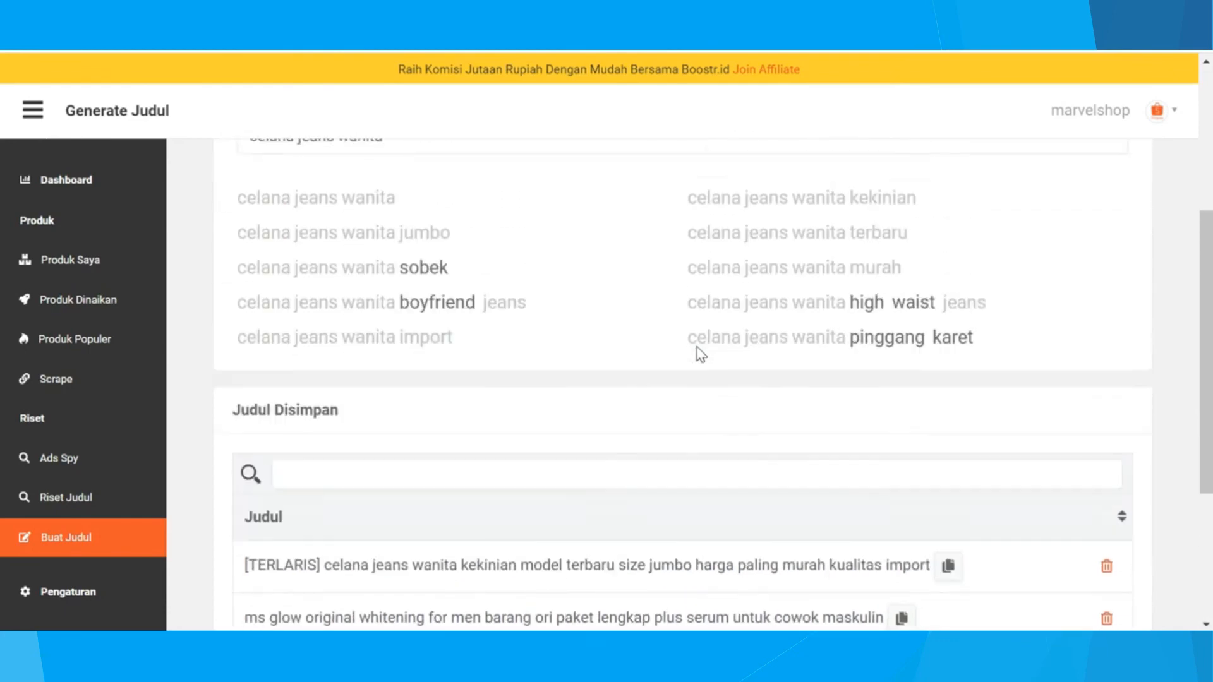